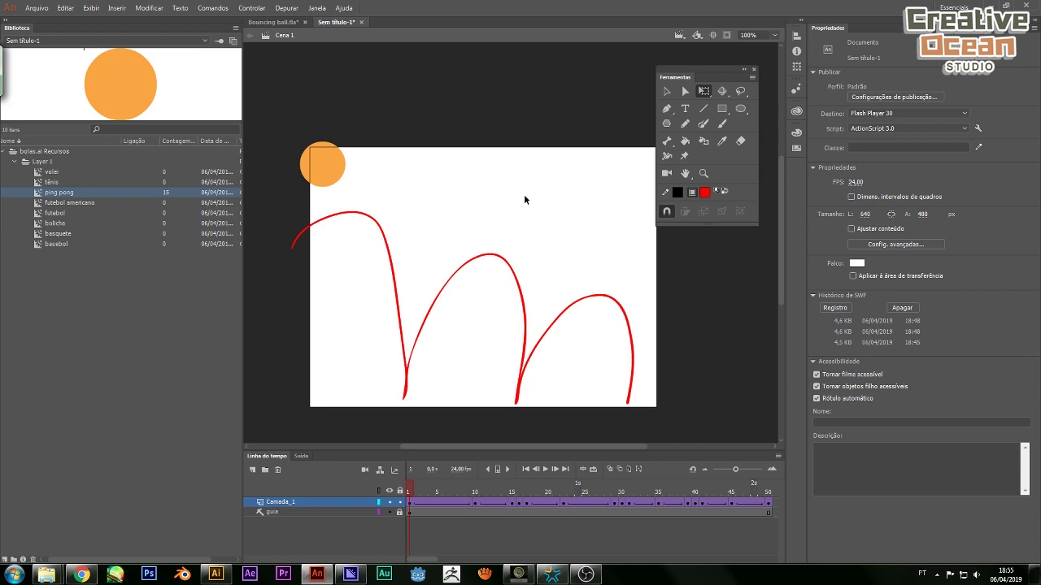
Preview the finished bouncing-ball movie, close the preview, and scrub the first few frames of the timeline
{"action": "left_click_drag", "start_coordinate": [478, 193], "coordinate": [475, 190]}
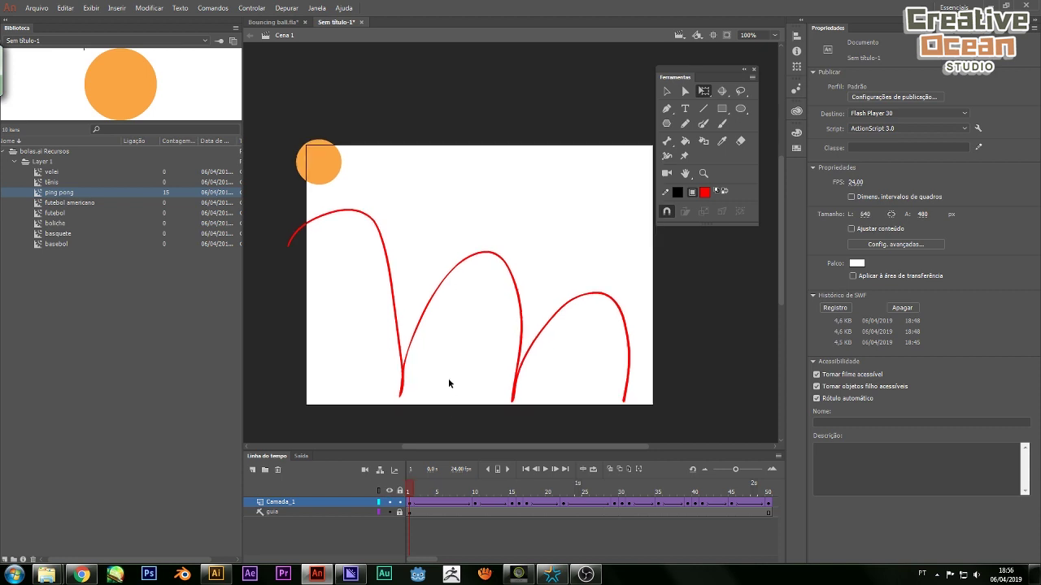
{"action": "key", "text": "ctrl+Return"}
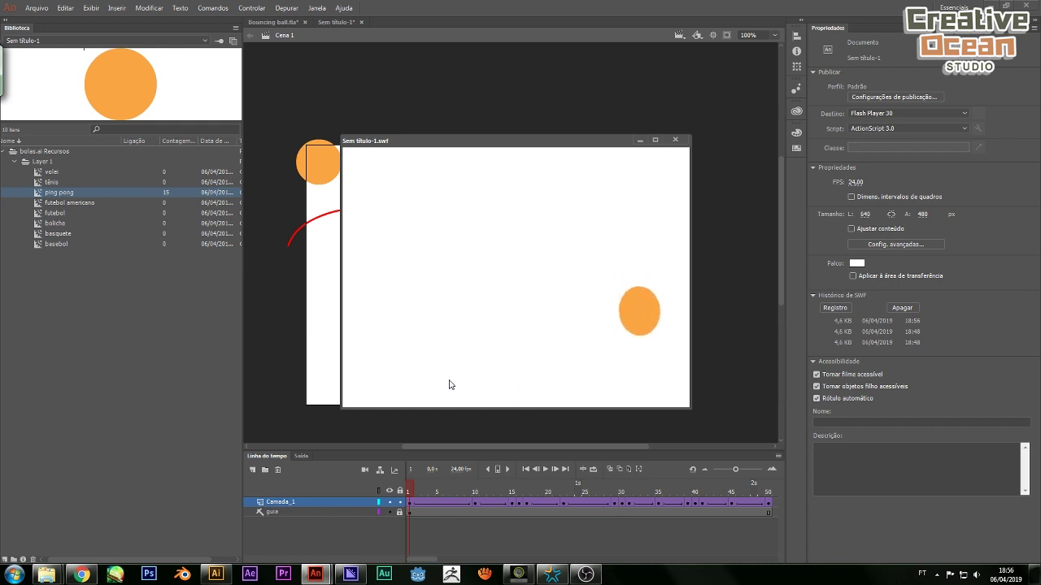
{"action": "left_click", "coordinate": [675, 140]}
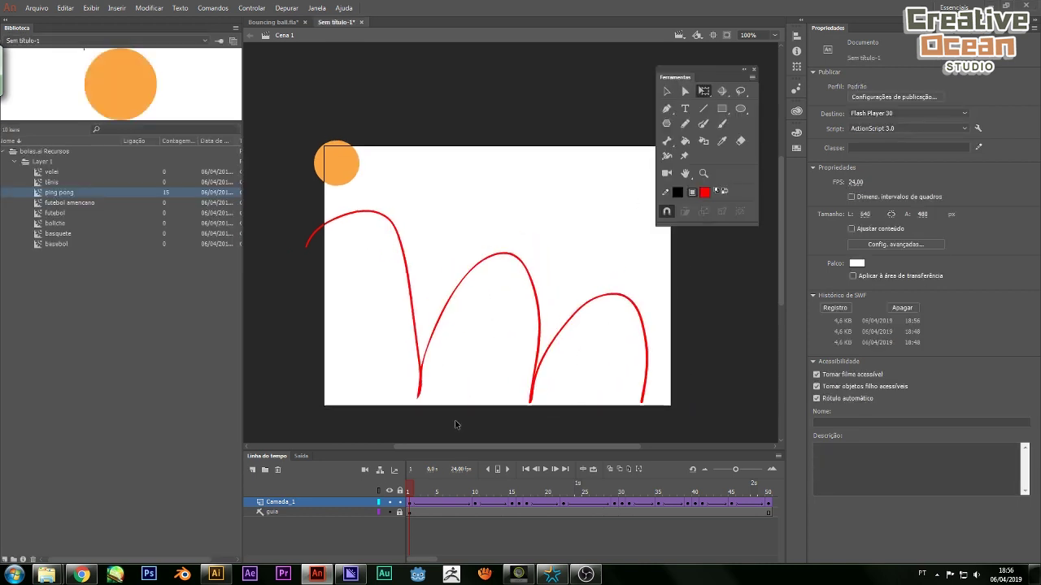
{"action": "left_click_drag", "start_coordinate": [413, 481], "coordinate": [430, 505]}
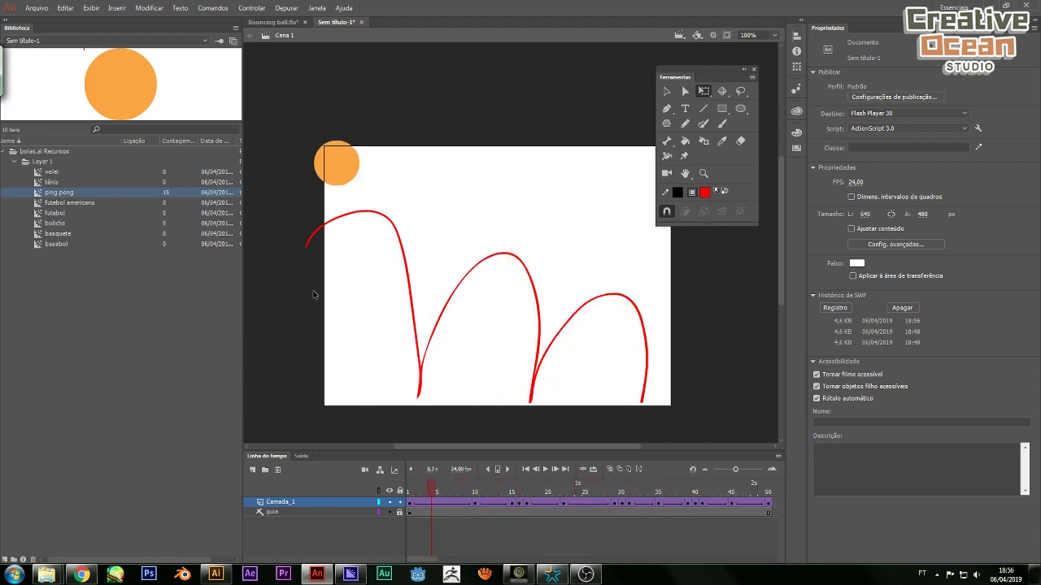
Switch to Illustrator and examine the ball drawings in bolas.ai by selecting all of them and clearing the selection
{"action": "left_click", "coordinate": [215, 574]}
{"action": "left_click_drag", "start_coordinate": [609, 222], "coordinate": [569, 230]}
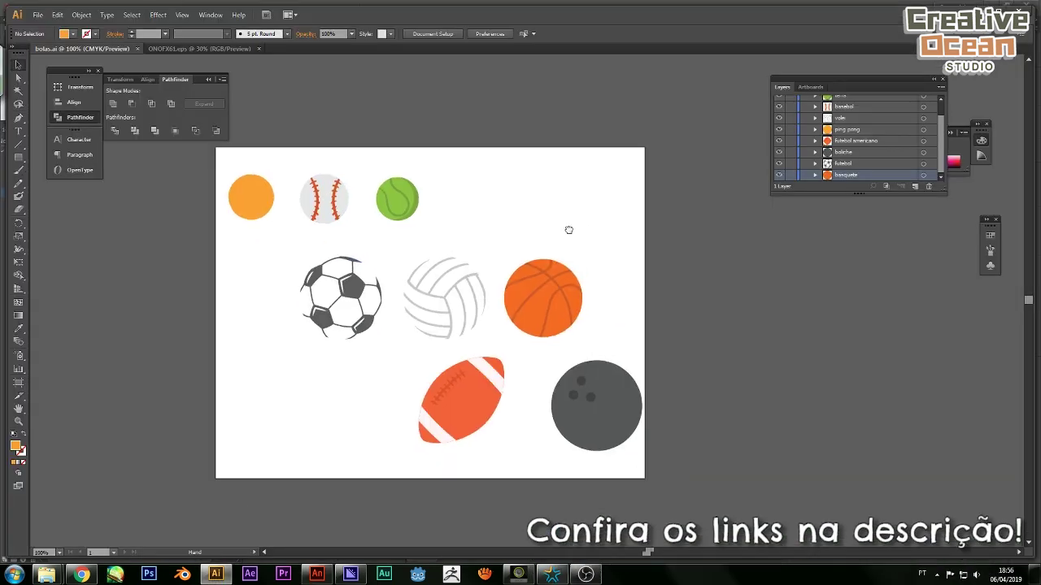
{"action": "left_click_drag", "start_coordinate": [711, 197], "coordinate": [203, 488]}
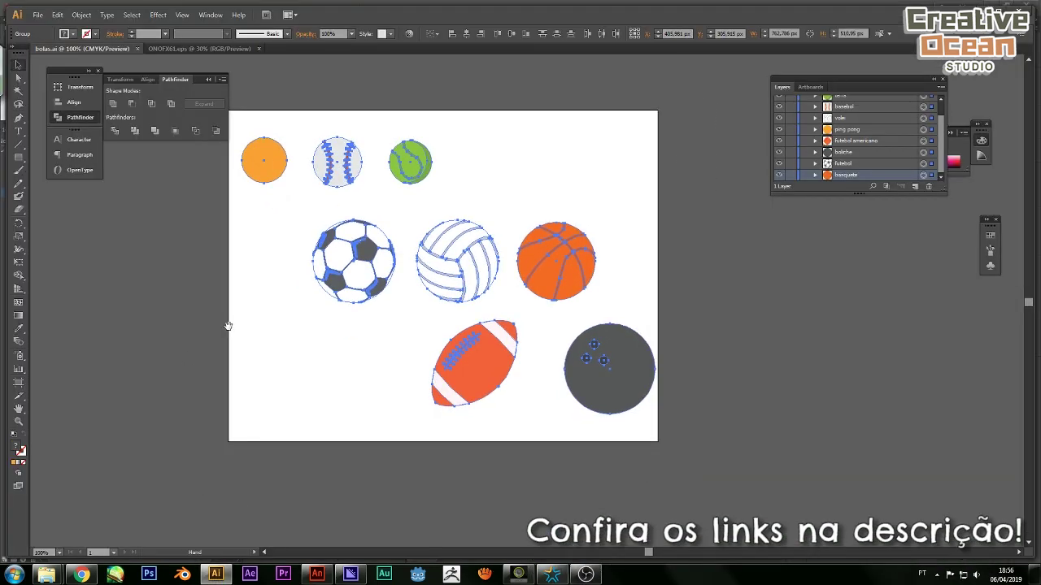
{"action": "scroll", "coordinate": [228, 325], "scroll_direction": "down", "scroll_amount": 1}
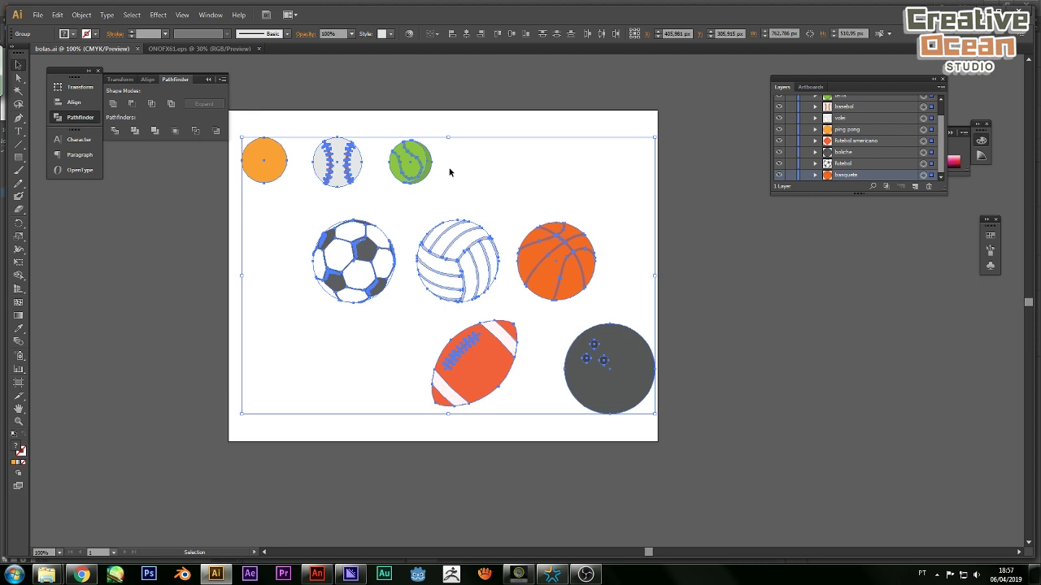
{"action": "left_click", "coordinate": [671, 205]}
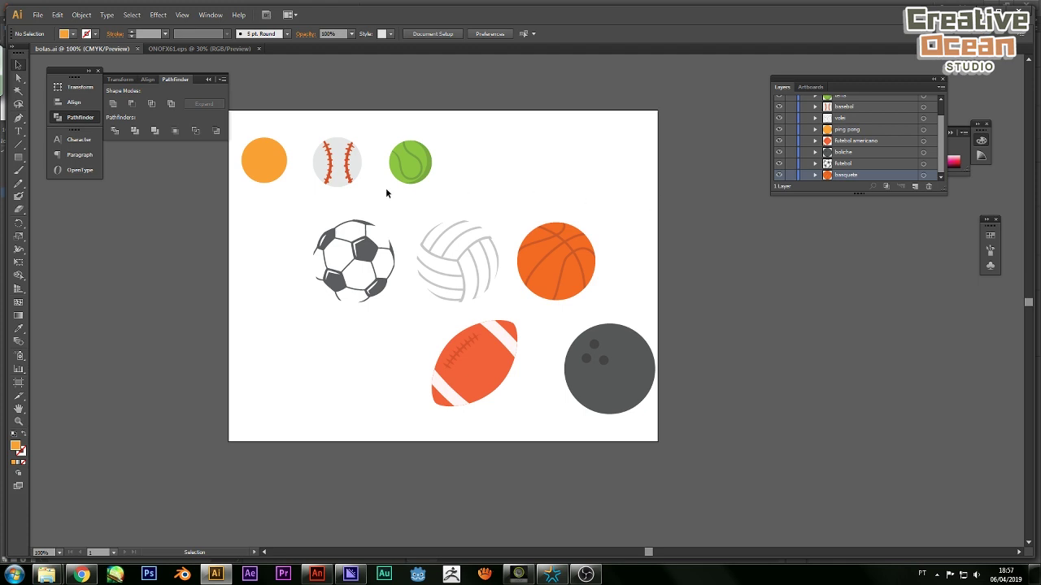
Try moving the grouped baseball on the artboard and undo the move
{"action": "left_click", "coordinate": [337, 163]}
{"action": "left_click_drag", "start_coordinate": [336, 163], "coordinate": [405, 120]}
{"action": "left_click", "coordinate": [533, 134]}
{"action": "key", "text": "ctrl+z"}
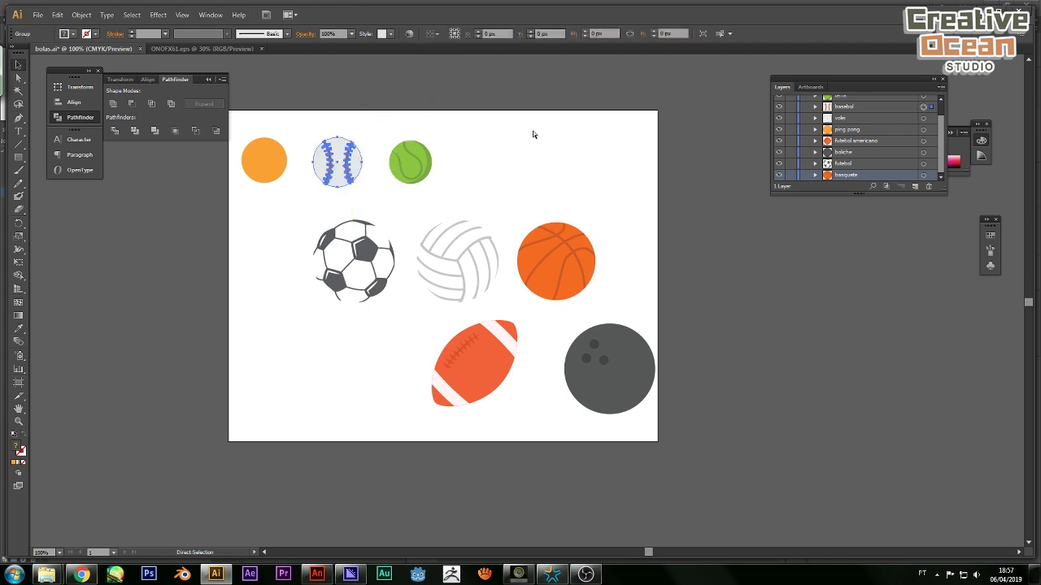
{"action": "left_click", "coordinate": [272, 228]}
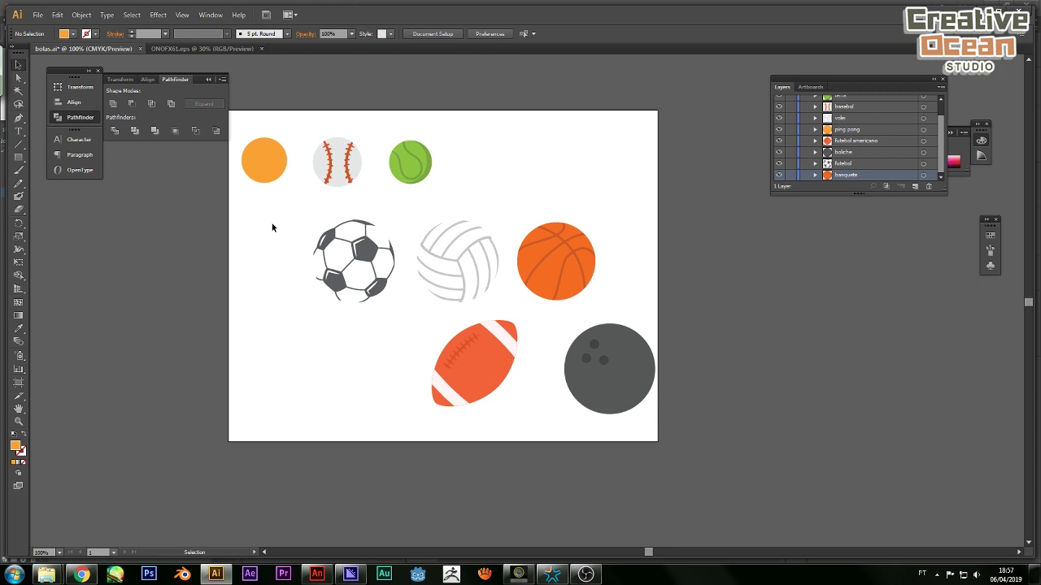
Switch back to Animate and create a new ActionScript 3.0 document with the Padrão 640 x 480 preset
{"action": "left_click", "coordinate": [317, 574]}
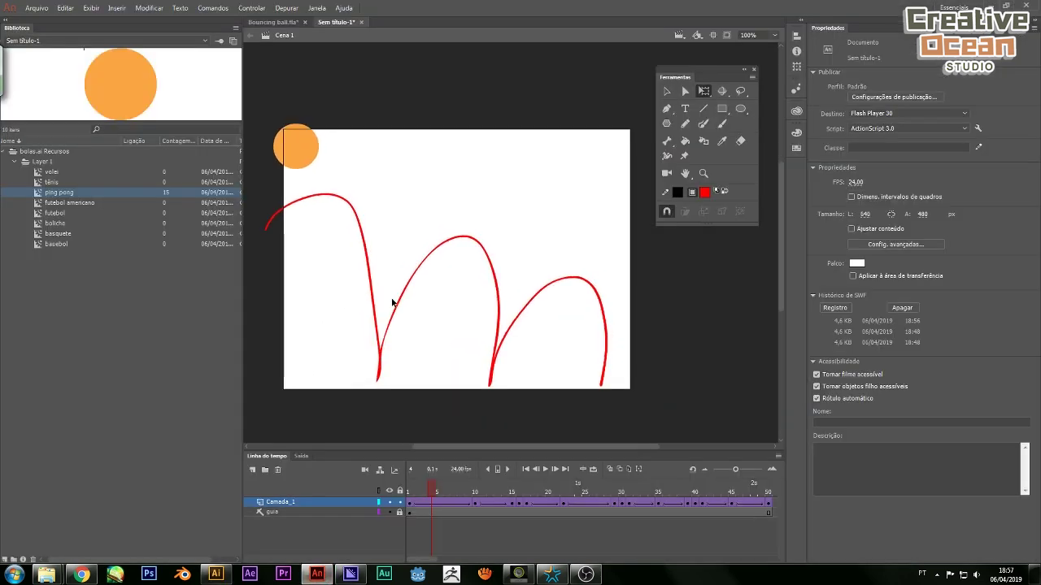
{"action": "key", "text": "ctrl+n"}
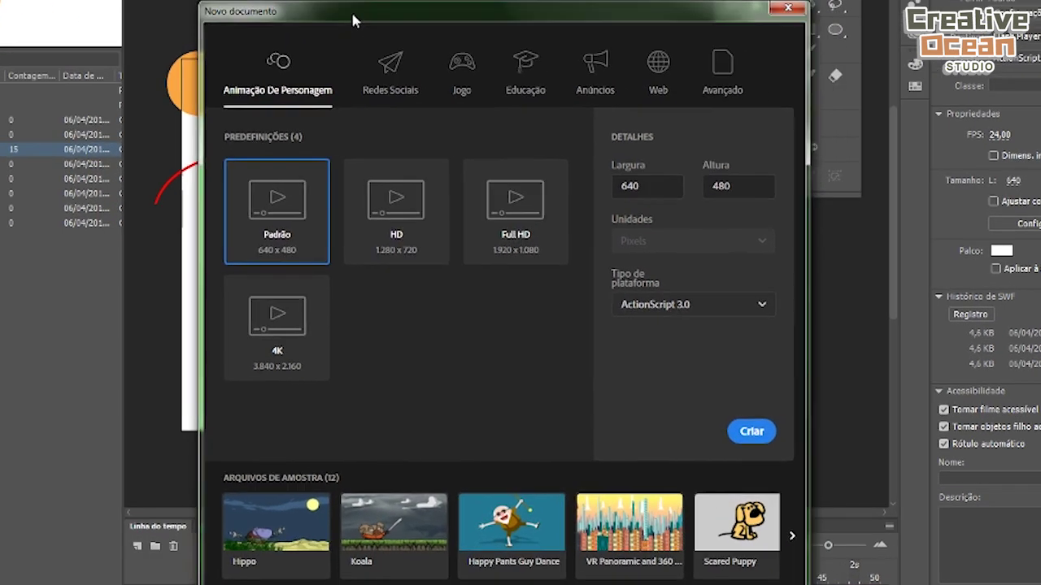
{"action": "left_click", "coordinate": [380, 230]}
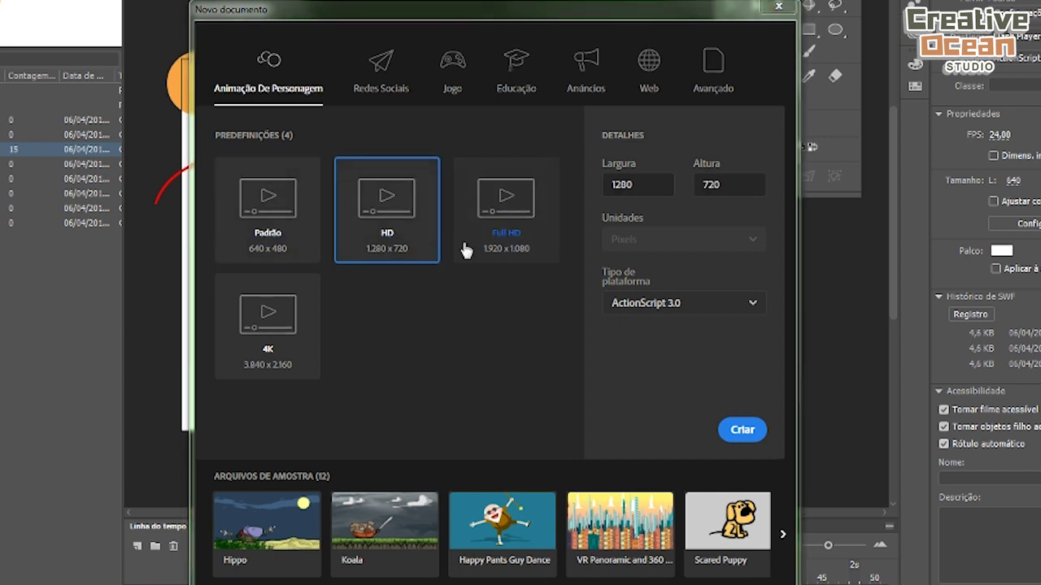
{"action": "left_click", "coordinate": [282, 225]}
{"action": "left_click", "coordinate": [748, 436]}
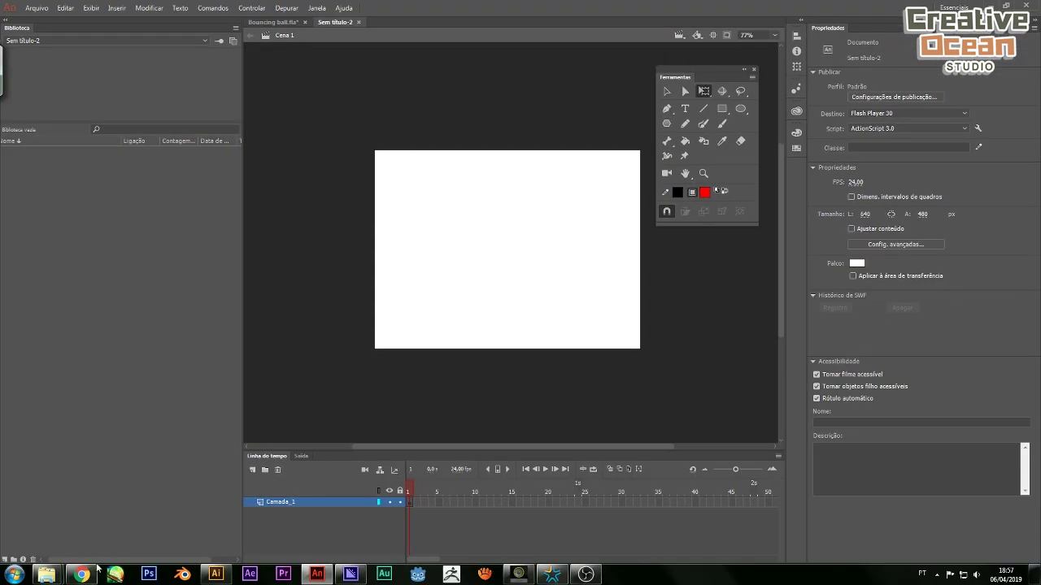
Bring the bolas Illustrator file from the Nova pasta folder into the empty library of the new document
{"action": "mouse_move", "coordinate": [54, 574]}
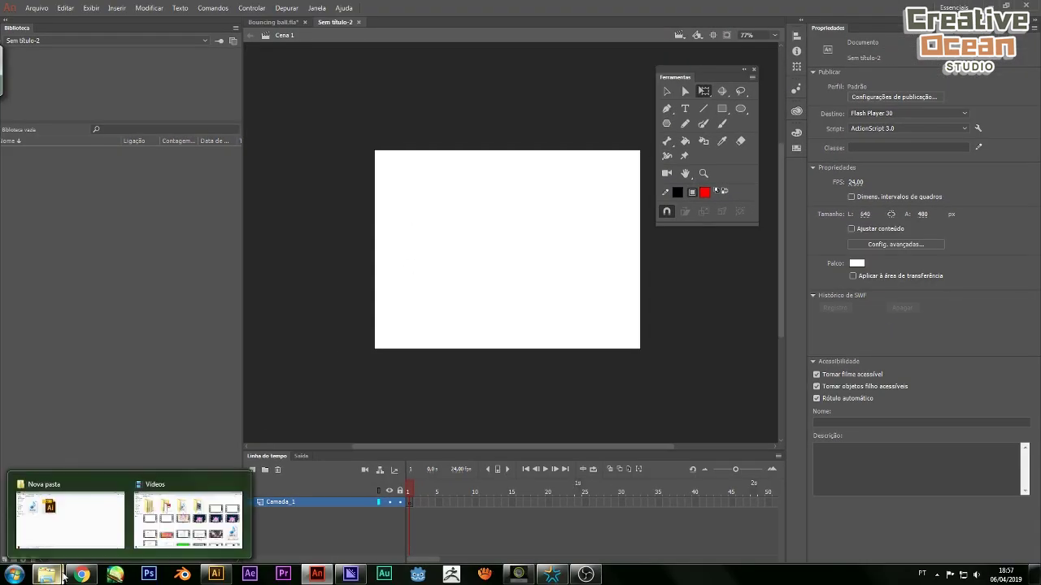
{"action": "left_click", "coordinate": [70, 543]}
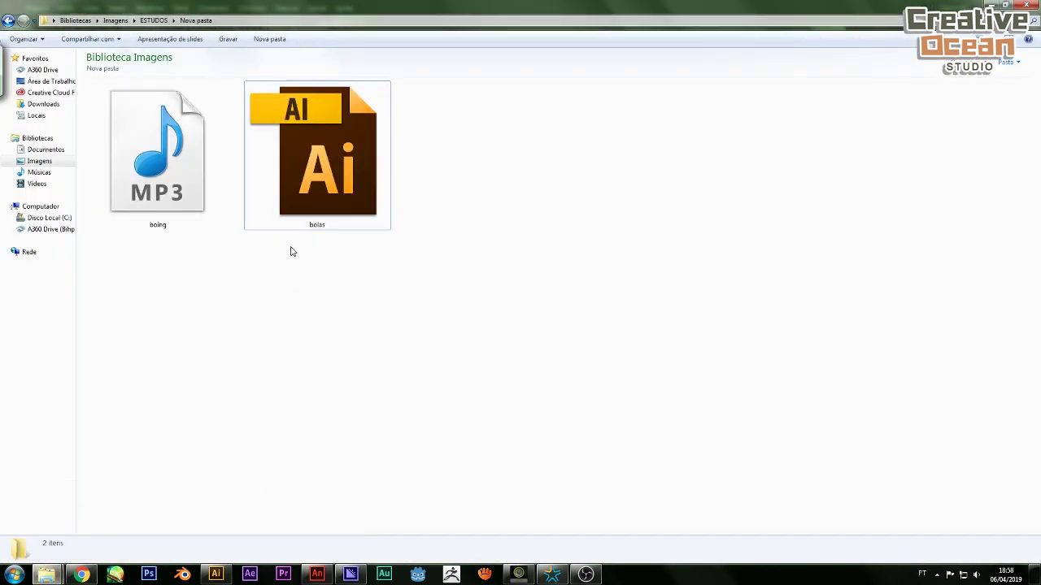
{"action": "left_click", "coordinate": [342, 177]}
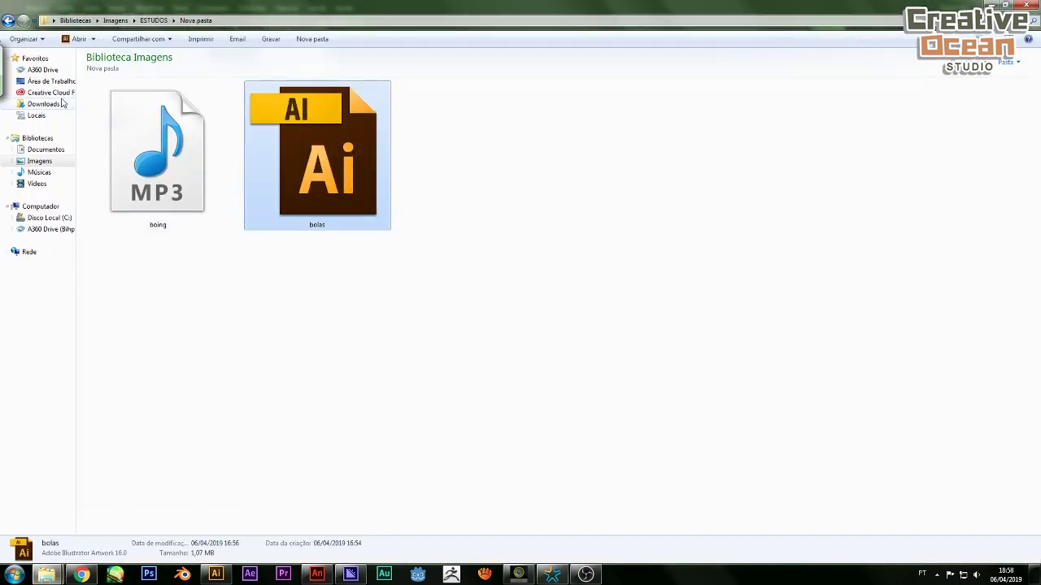
{"action": "left_click_drag", "start_coordinate": [321, 174], "coordinate": [141, 299]}
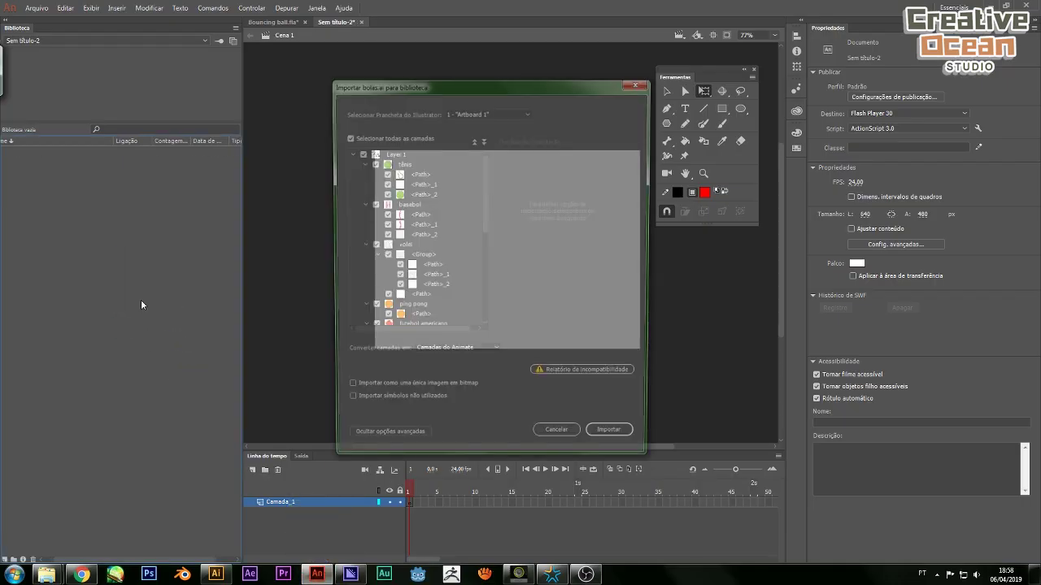
Collapse all the ball groups under Layer 1 in the import layer list, from tênis to basquete
{"action": "left_click", "coordinate": [361, 163]}
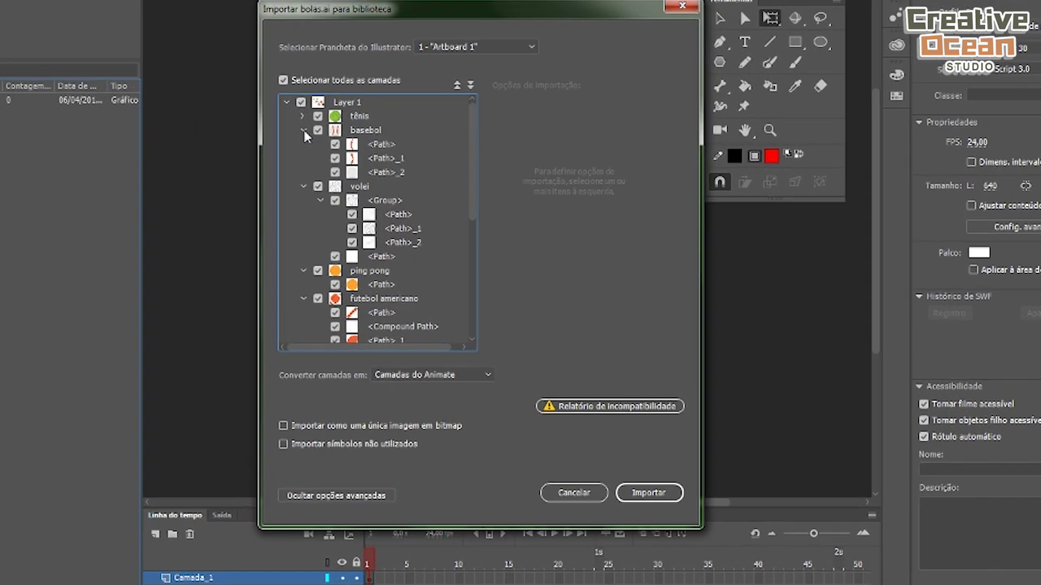
{"action": "left_click", "coordinate": [361, 173]}
{"action": "left_click", "coordinate": [264, 117]}
{"action": "left_click", "coordinate": [263, 133]}
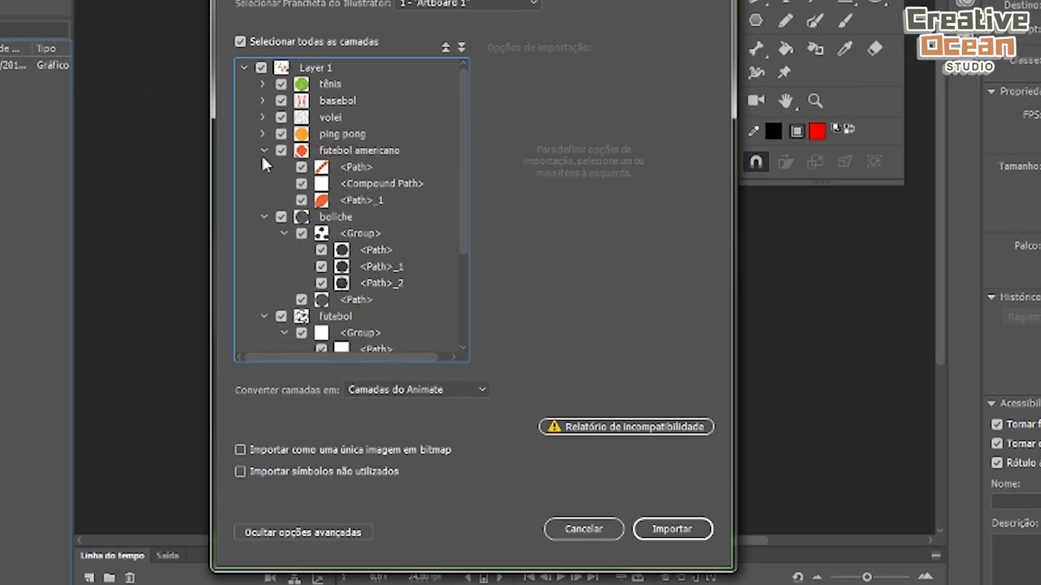
{"action": "left_click", "coordinate": [261, 151]}
{"action": "left_click", "coordinate": [261, 166]}
{"action": "left_click", "coordinate": [264, 183]}
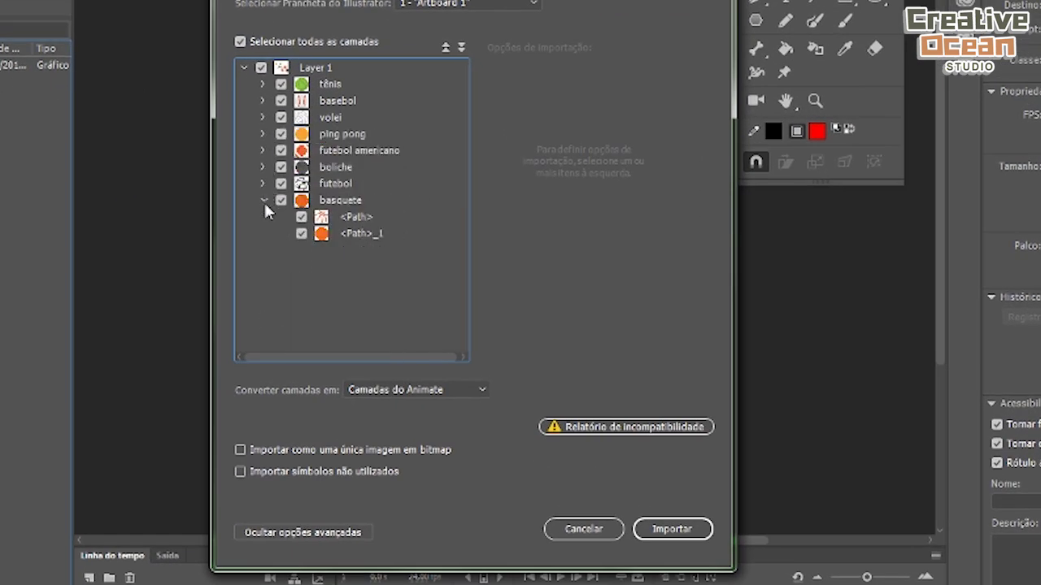
{"action": "left_click", "coordinate": [264, 200]}
Set the tênis and basebol groups to import as movie clips, entering instance name 1 for tênis
{"action": "left_click", "coordinate": [332, 85]}
{"action": "left_click", "coordinate": [493, 154]}
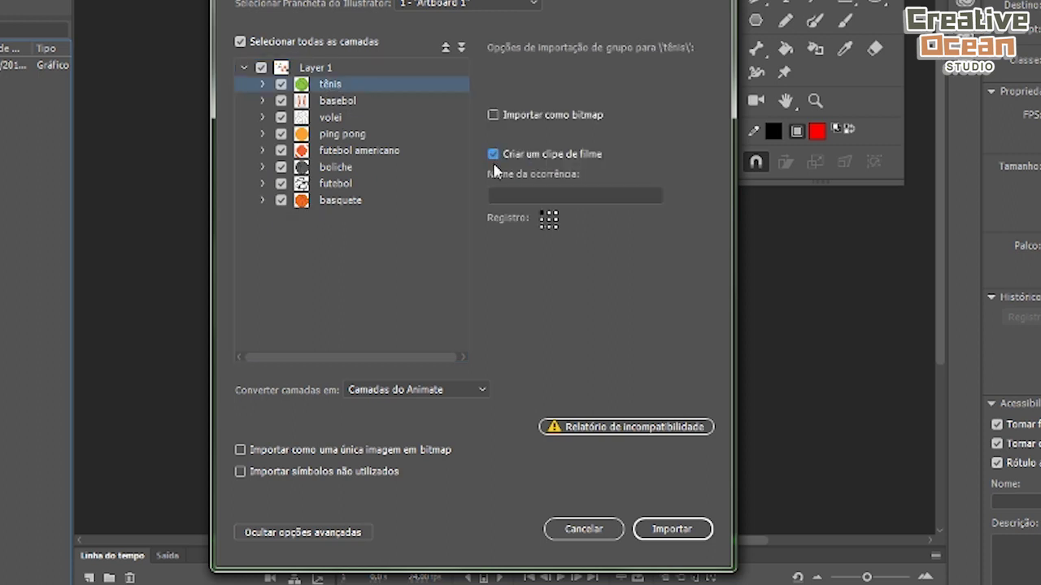
{"action": "left_click", "coordinate": [521, 194]}
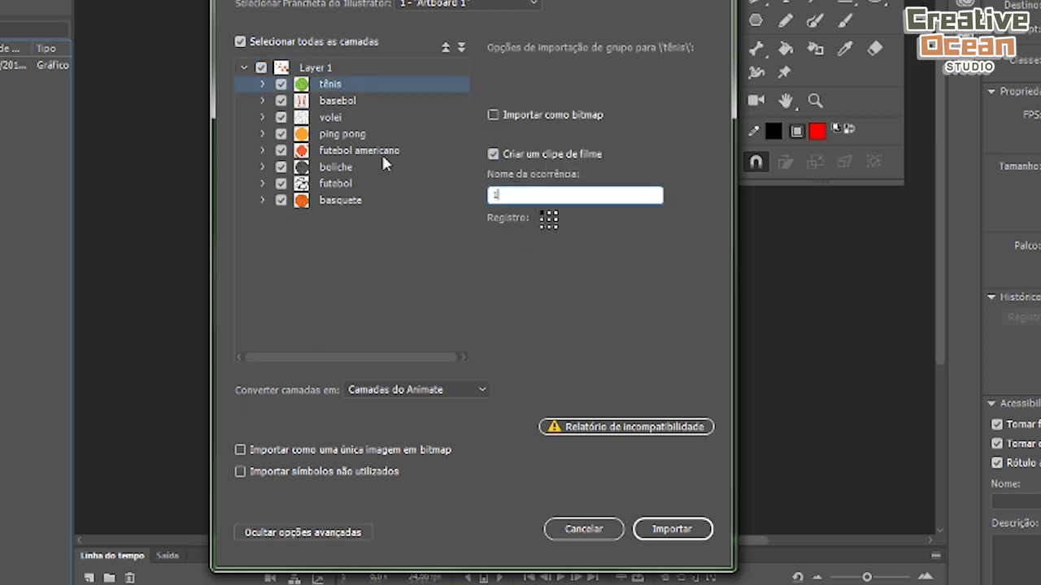
{"action": "left_click", "coordinate": [340, 101]}
{"action": "left_click", "coordinate": [505, 156]}
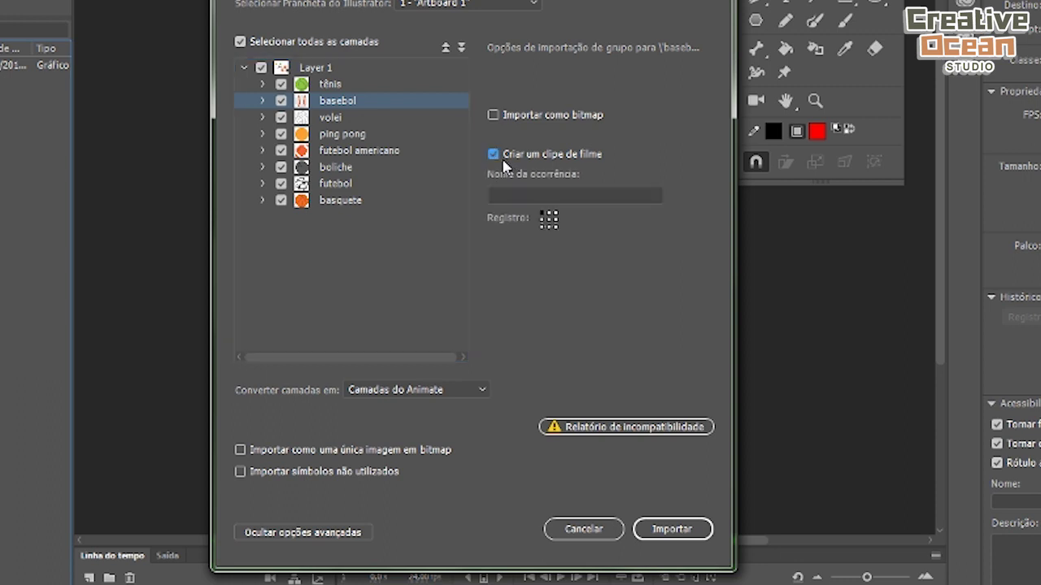
{"action": "left_click", "coordinate": [515, 193]}
Set the volei and ping pong groups to import as movie clips and fill in their instance names
{"action": "left_click", "coordinate": [358, 120]}
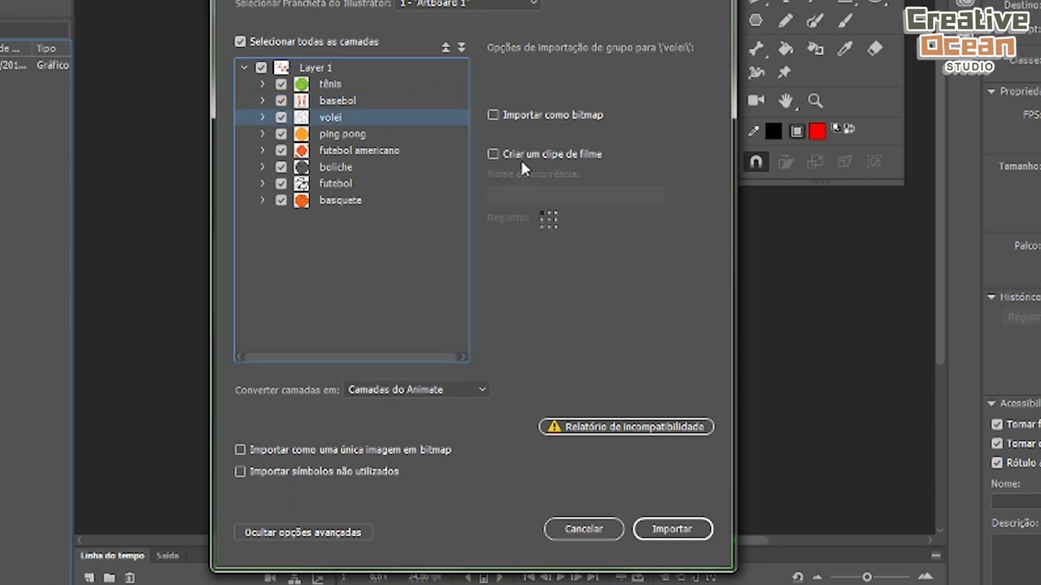
{"action": "left_click", "coordinate": [520, 156]}
{"action": "left_click", "coordinate": [533, 194]}
{"action": "left_click", "coordinate": [338, 135]}
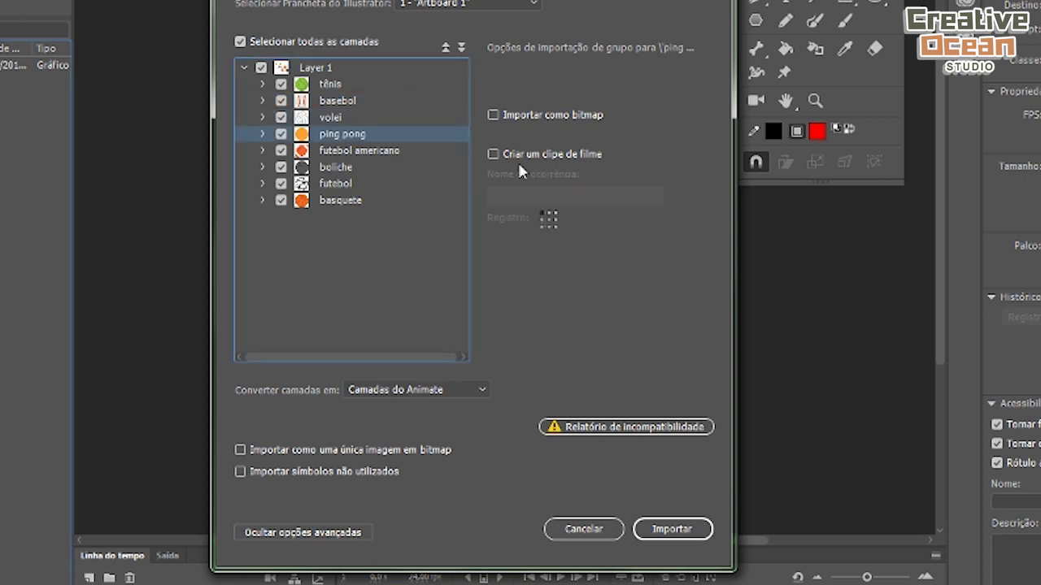
{"action": "left_click", "coordinate": [517, 156]}
{"action": "left_click", "coordinate": [540, 193]}
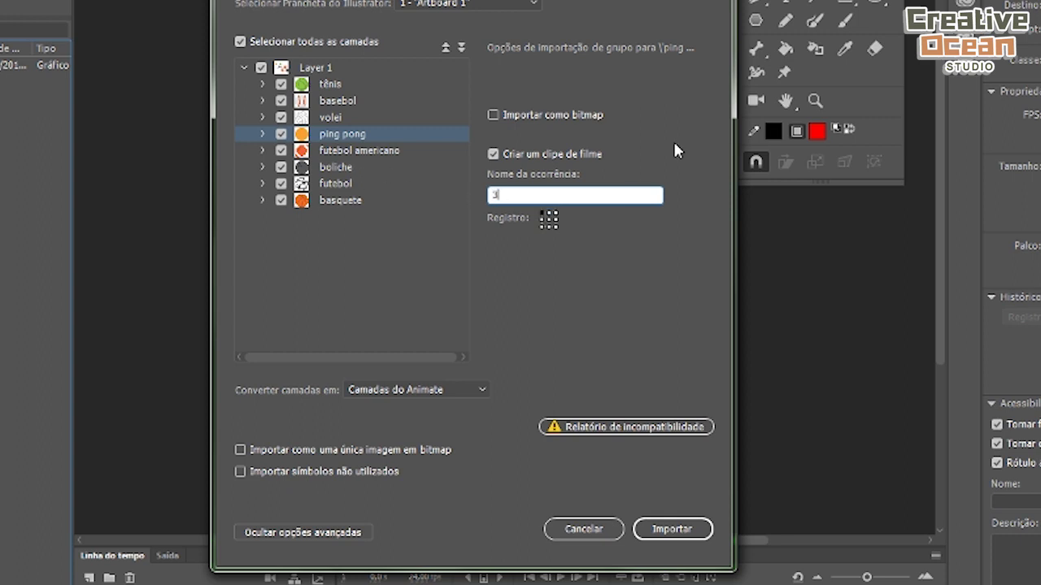
Set the futebol americano and boliche groups to import as movie clips and fill in their instance names
{"action": "left_click", "coordinate": [364, 155]}
{"action": "left_click", "coordinate": [526, 162]}
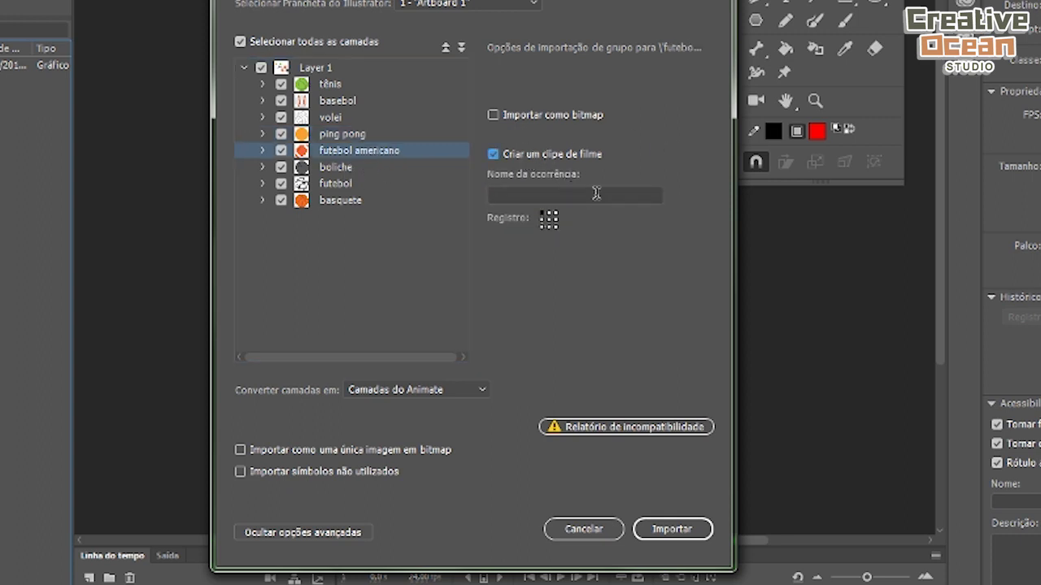
{"action": "left_click", "coordinate": [596, 192]}
{"action": "left_click", "coordinate": [349, 169]}
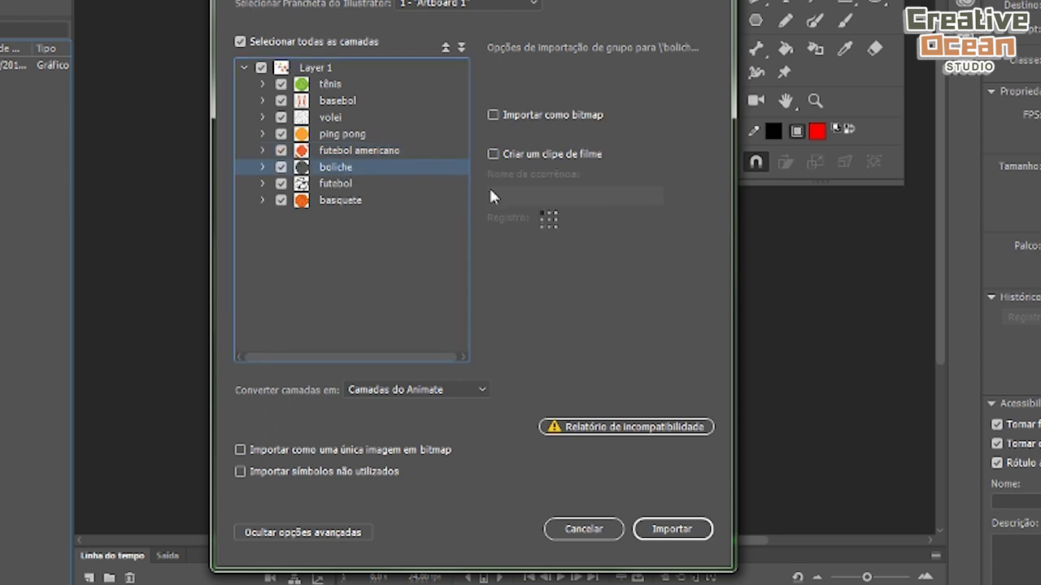
{"action": "left_click", "coordinate": [535, 161]}
{"action": "left_click", "coordinate": [574, 195]}
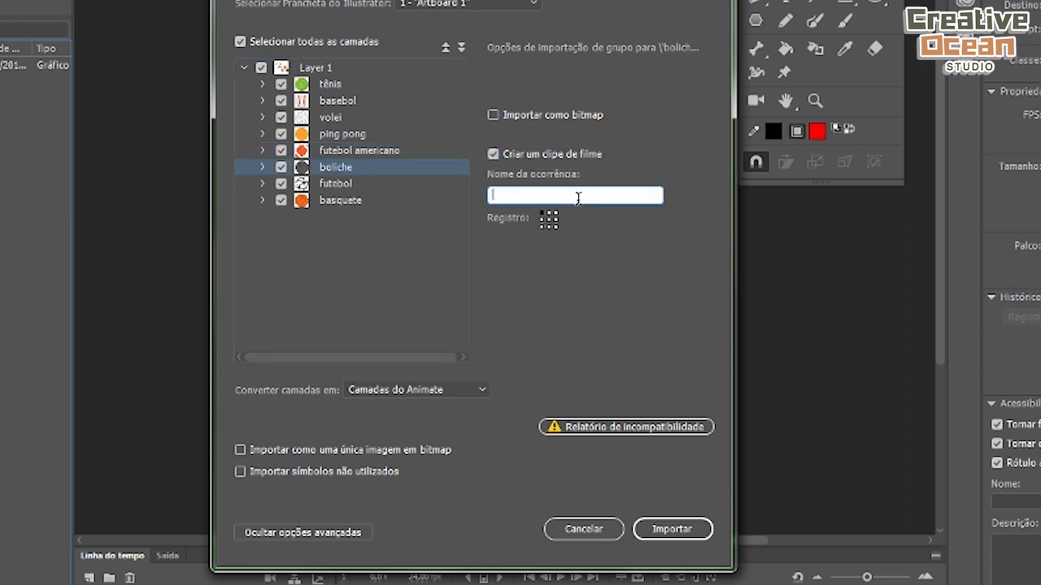
{"action": "type", "text": "b"}
Set the futebol and basquete groups to import as movie clips and fill in their instance names
{"action": "left_click", "coordinate": [337, 186]}
{"action": "left_click", "coordinate": [493, 154]}
{"action": "left_click", "coordinate": [522, 194]}
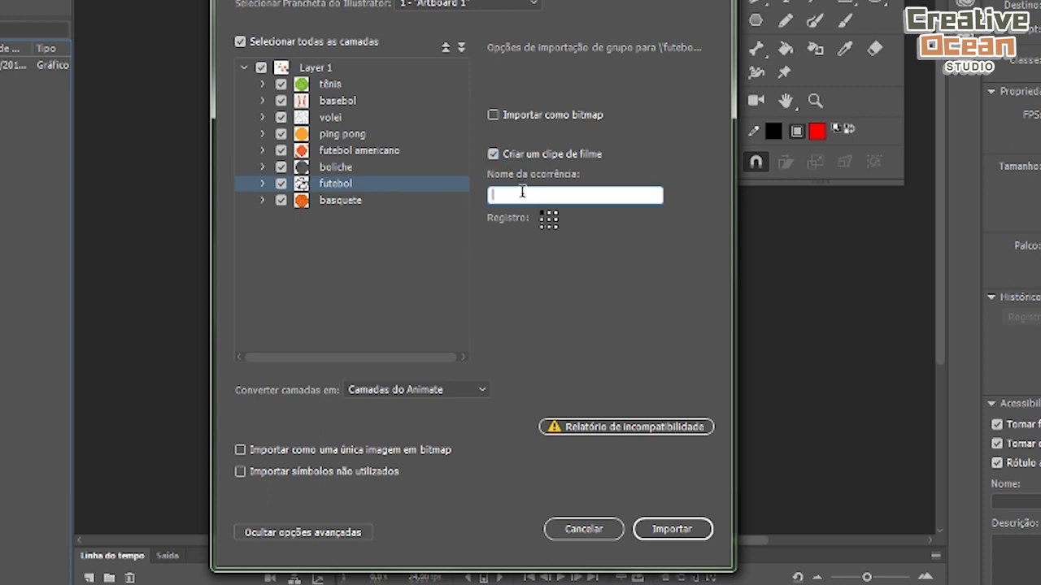
{"action": "left_click", "coordinate": [352, 202]}
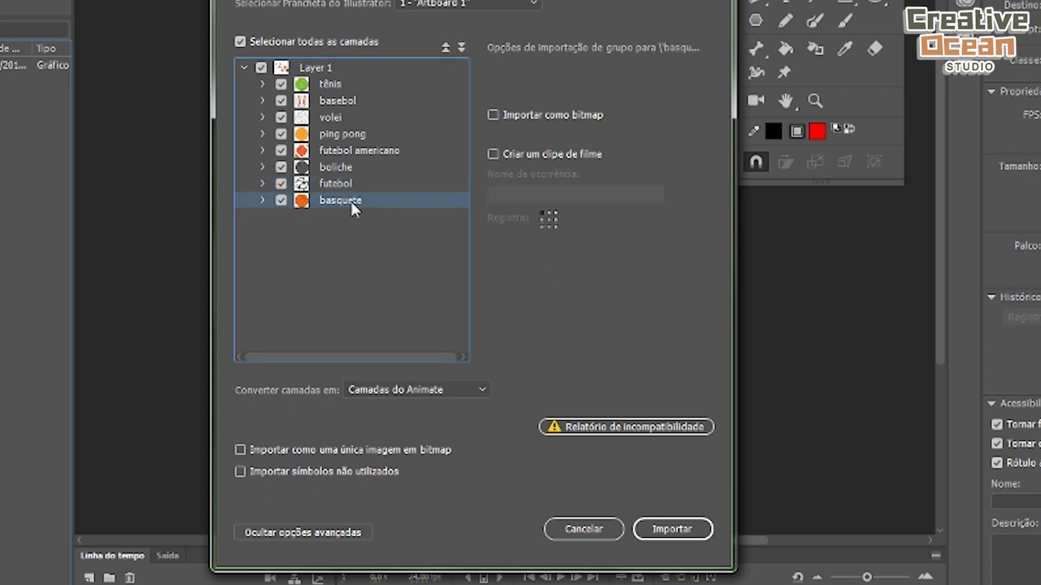
{"action": "left_click", "coordinate": [494, 155]}
{"action": "left_click", "coordinate": [519, 189]}
{"action": "type", "text": "b"}
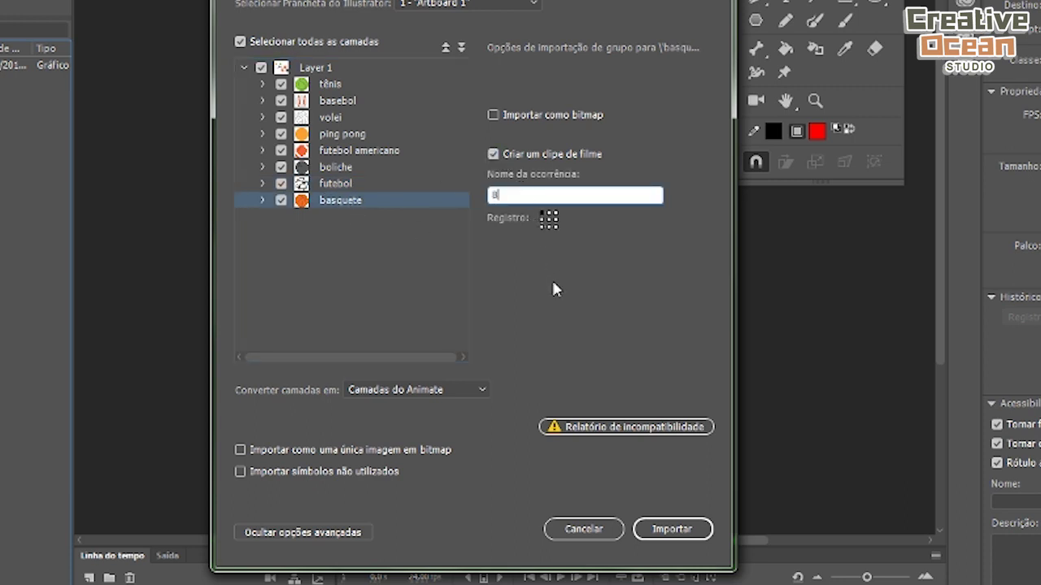
Review the movie clip and instance name settings of the ping pong, futebol americano, basebol, boliche and basquete groups
{"action": "left_click", "coordinate": [332, 136]}
{"action": "left_click", "coordinate": [350, 152]}
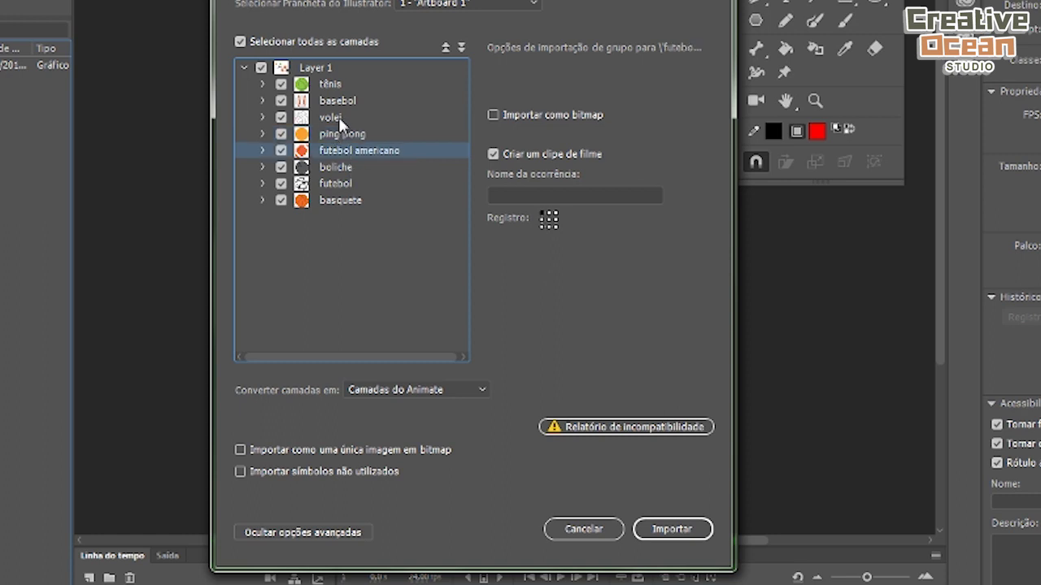
{"action": "left_click", "coordinate": [340, 101]}
{"action": "left_click", "coordinate": [338, 167]}
{"action": "left_click", "coordinate": [346, 201]}
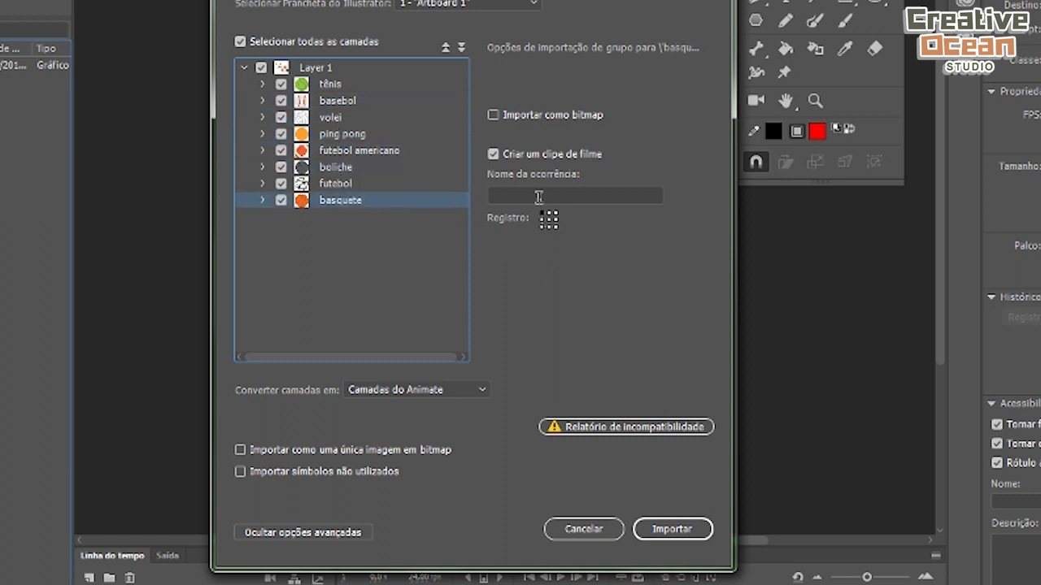
Check the movie clip settings of the basebol and volei groups and import bolas.ai into the library
{"action": "left_click", "coordinate": [332, 88]}
{"action": "left_click", "coordinate": [343, 117]}
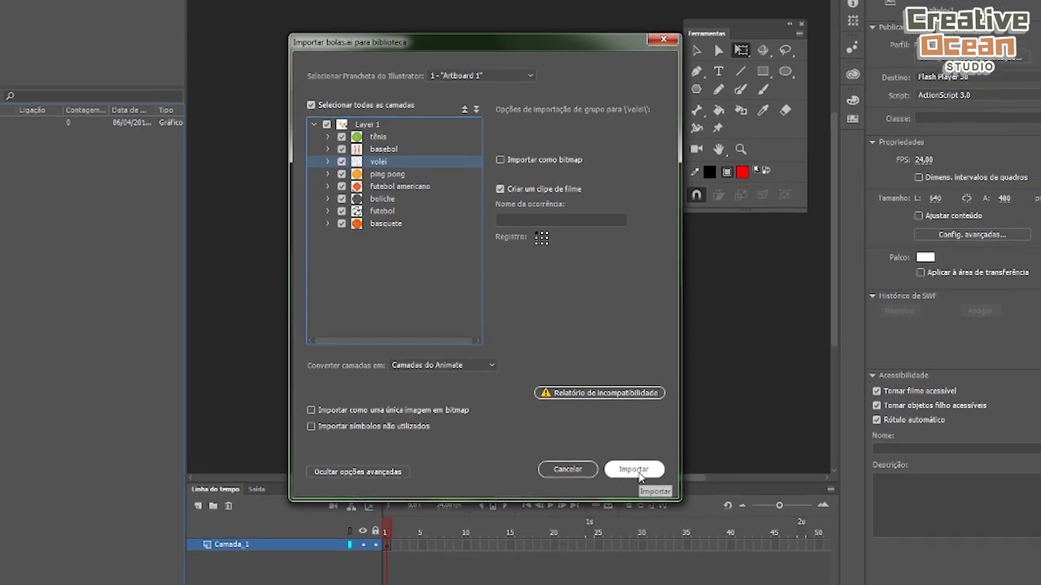
{"action": "left_click", "coordinate": [638, 472]}
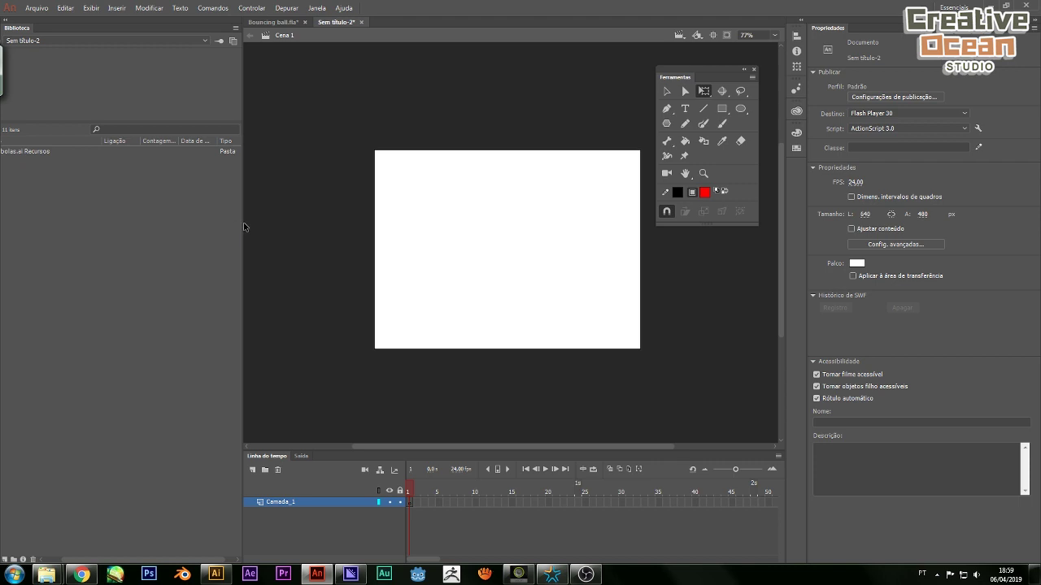
Undock and redock the Library panel, and expand the bolas.ai Recursos and Layer 1 folders
{"action": "left_click_drag", "start_coordinate": [243, 224], "coordinate": [265, 227]}
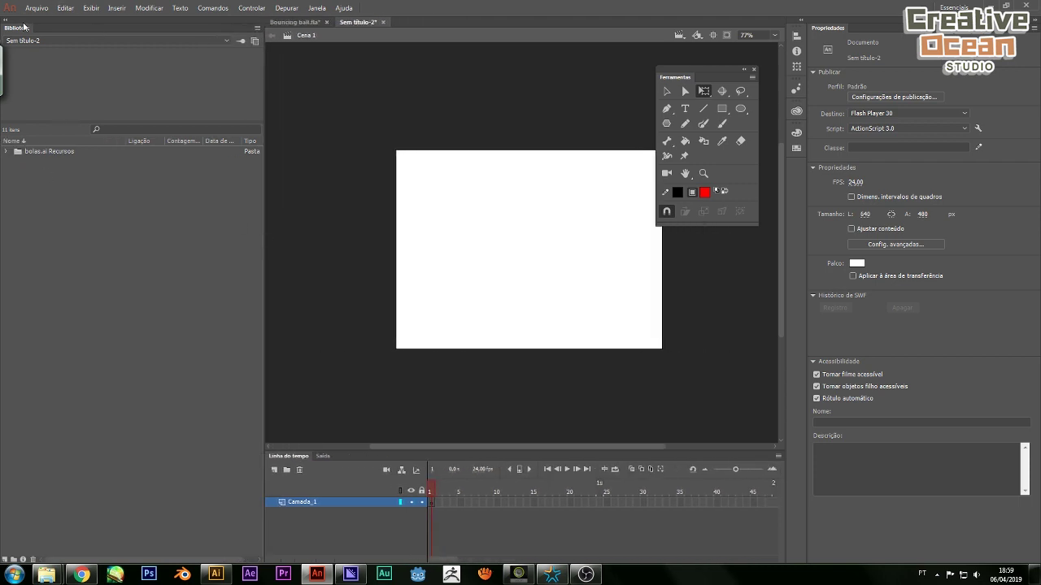
{"action": "left_click_drag", "start_coordinate": [12, 32], "coordinate": [2, 145]}
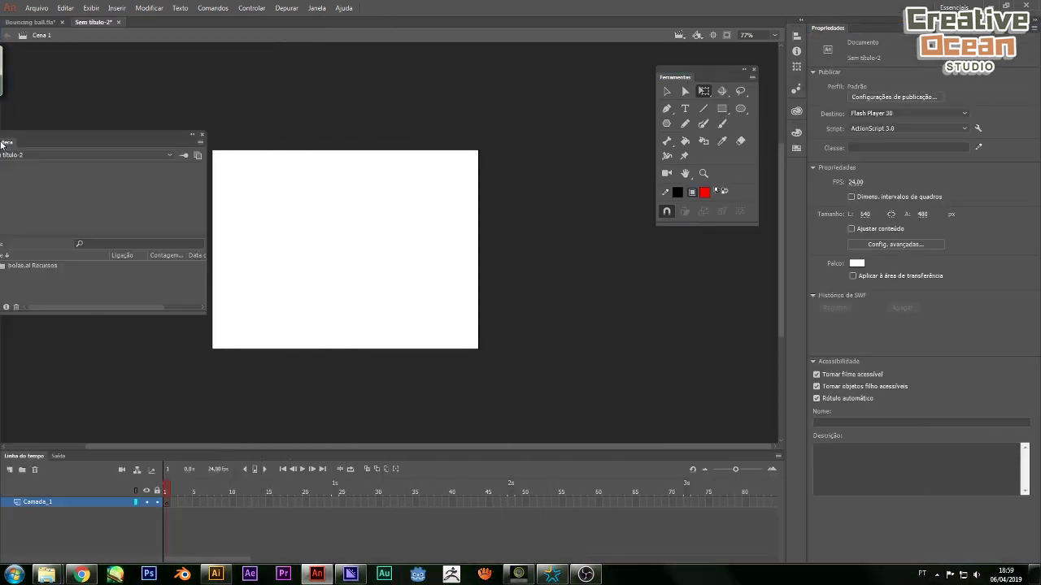
{"action": "left_click_drag", "start_coordinate": [94, 134], "coordinate": [8, 114]}
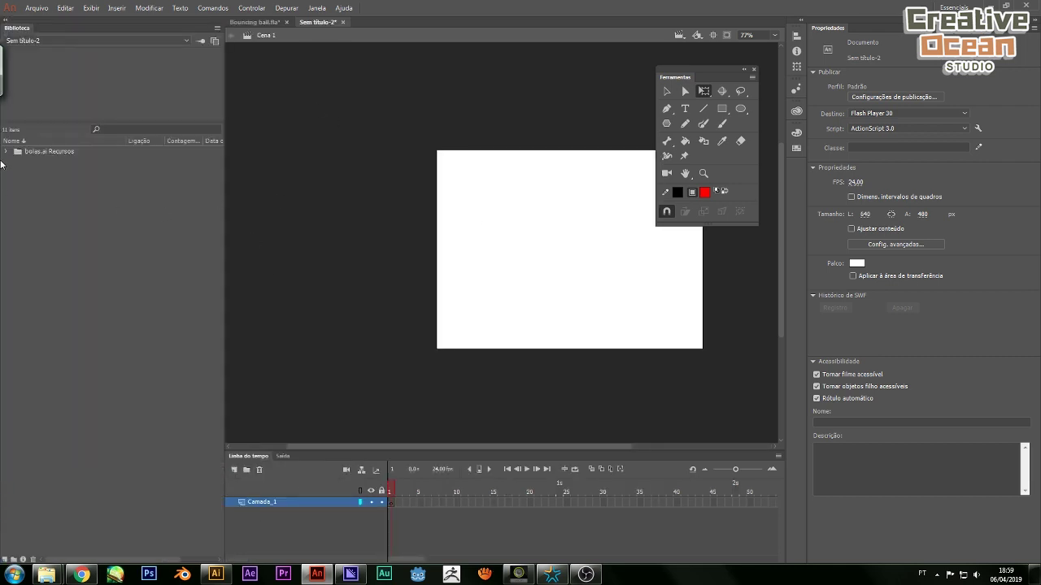
{"action": "left_click", "coordinate": [4, 152]}
{"action": "left_click", "coordinate": [18, 161]}
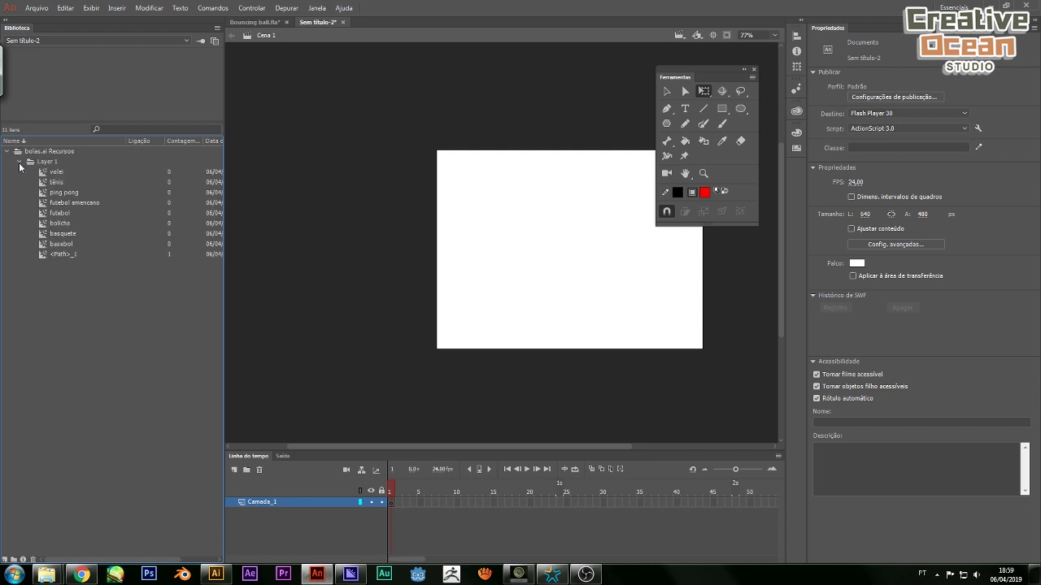
Delete the <Path>_1 symbol from the Layer 1 folder of the library
{"action": "left_click", "coordinate": [74, 254]}
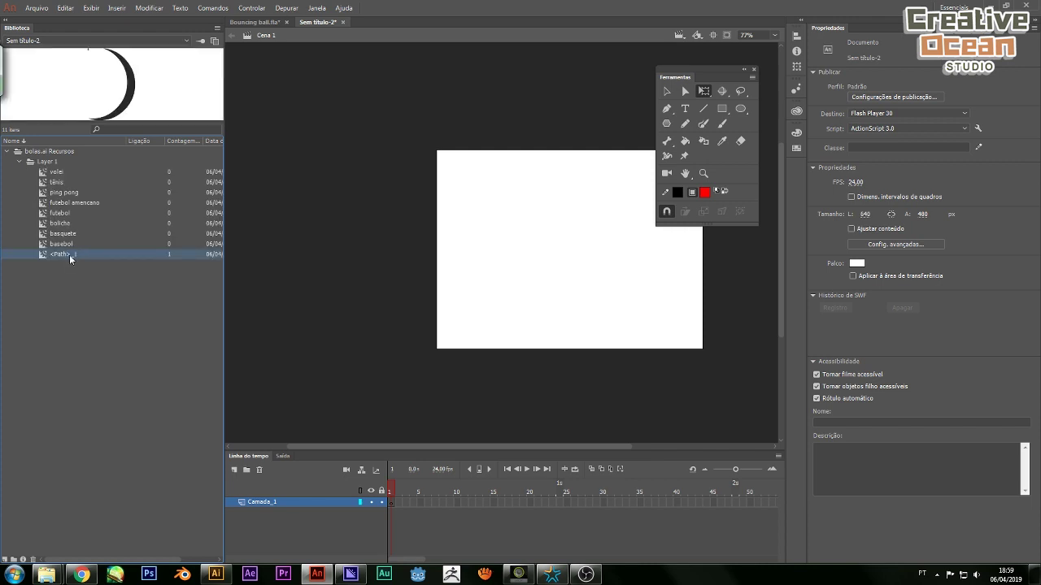
{"action": "right_click", "coordinate": [69, 255]}
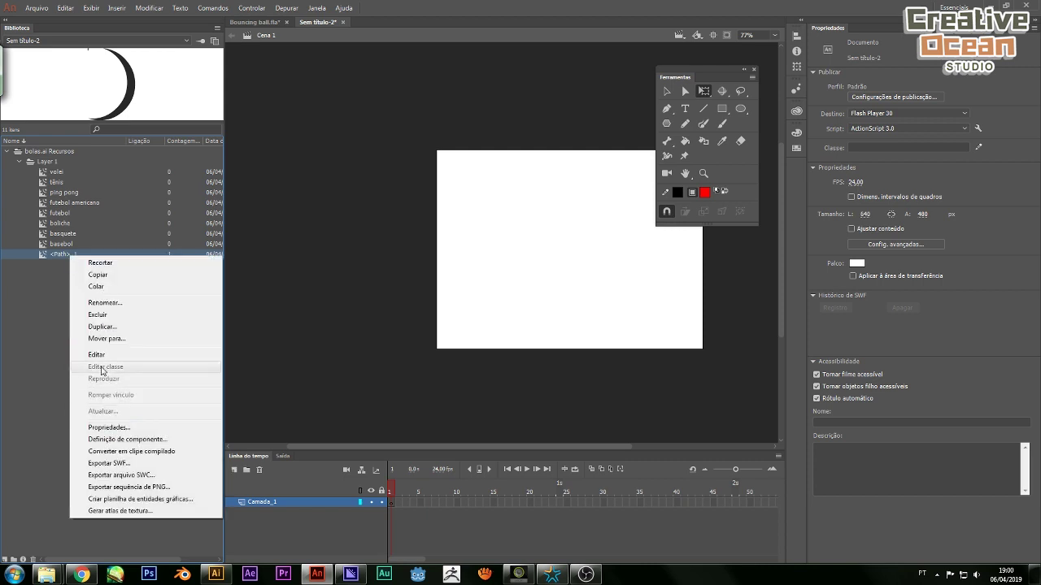
{"action": "left_click", "coordinate": [103, 316]}
Preview the imported ball symbols in the library, including ping pong, futebol, basebol, futebol americano, volei, boliche and tênis
{"action": "left_click", "coordinate": [61, 193]}
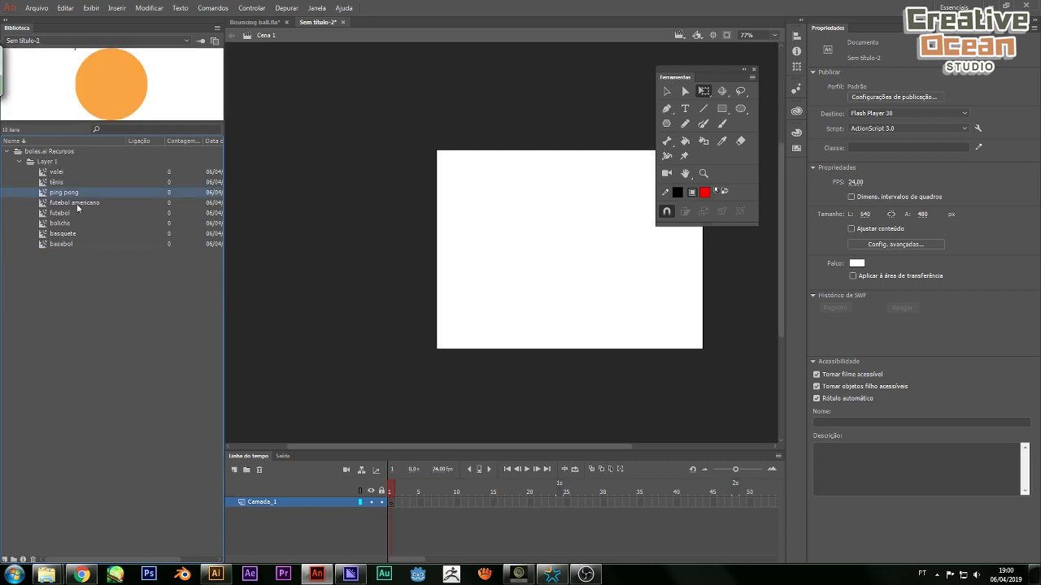
{"action": "left_click", "coordinate": [87, 214]}
{"action": "left_click", "coordinate": [84, 245]}
{"action": "left_click", "coordinate": [62, 202]}
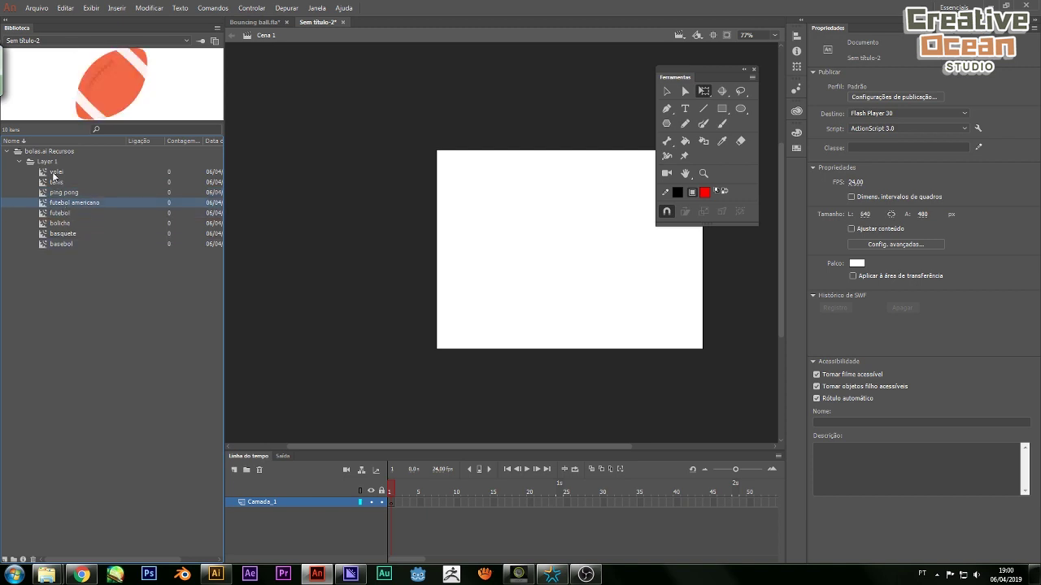
{"action": "left_click_drag", "start_coordinate": [531, 255], "coordinate": [473, 269]}
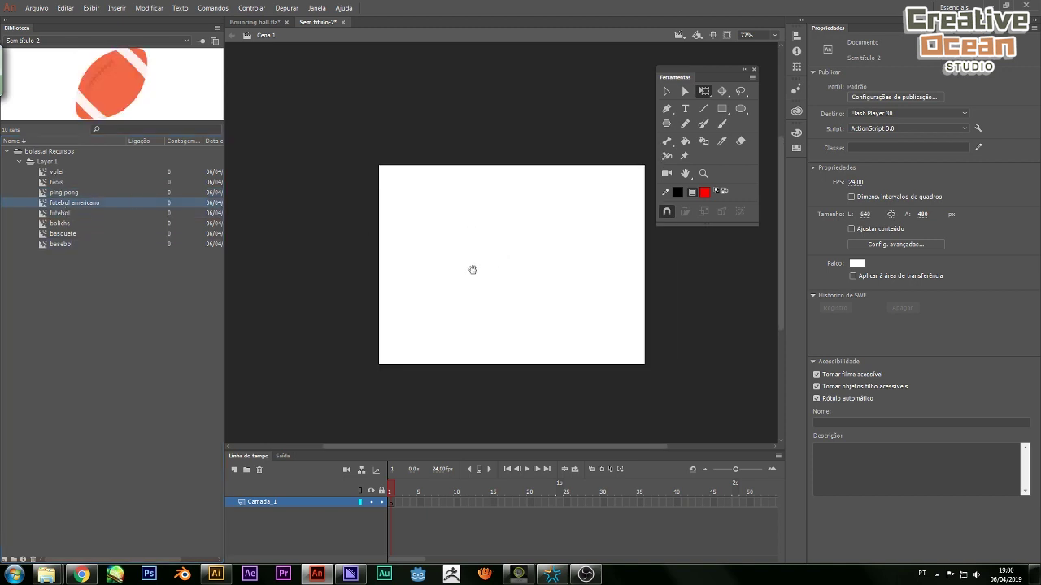
{"action": "left_click", "coordinate": [48, 172]}
{"action": "left_click", "coordinate": [59, 192]}
{"action": "left_click", "coordinate": [70, 223]}
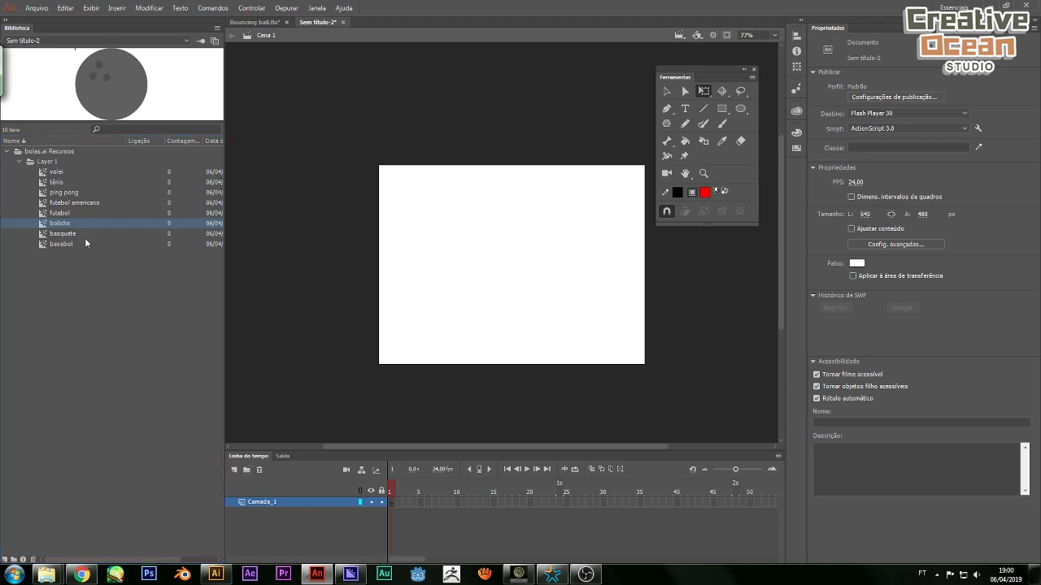
{"action": "left_click", "coordinate": [61, 191]}
{"action": "left_click", "coordinate": [57, 182]}
Place a ping pong instance on the stage near its left edge, at about X 35, Y 110
{"action": "left_click", "coordinate": [74, 193]}
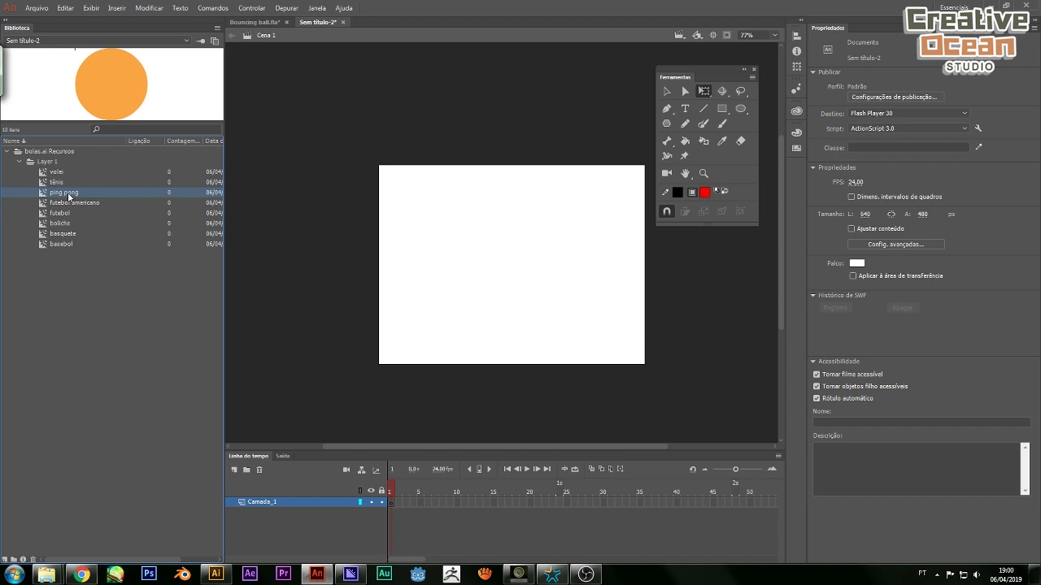
{"action": "left_click_drag", "start_coordinate": [69, 195], "coordinate": [240, 211]}
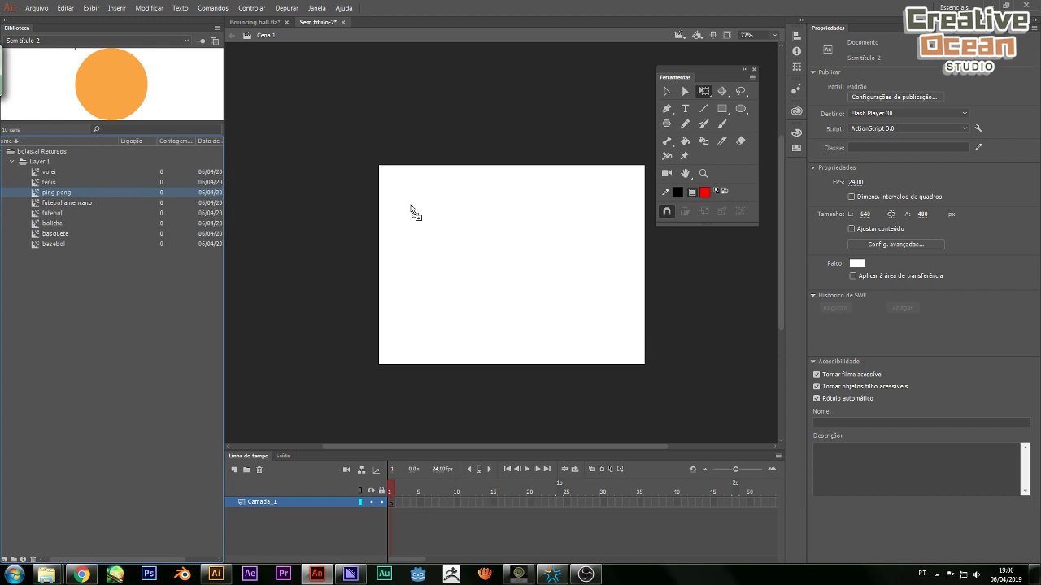
{"action": "left_click_drag", "start_coordinate": [411, 205], "coordinate": [411, 205]}
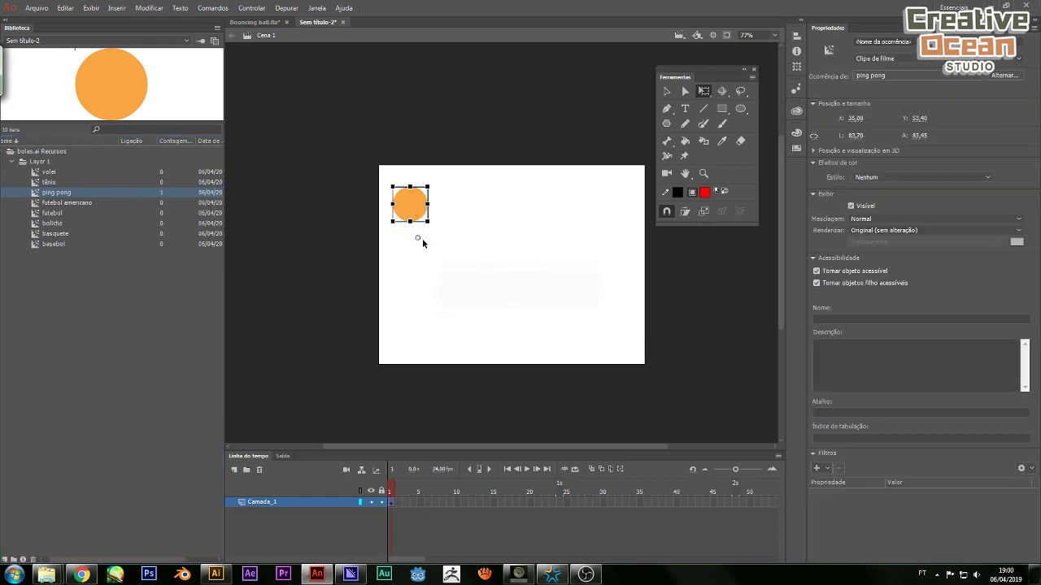
{"action": "left_click", "coordinate": [420, 226]}
{"action": "left_click_drag", "start_coordinate": [411, 207], "coordinate": [412, 231]}
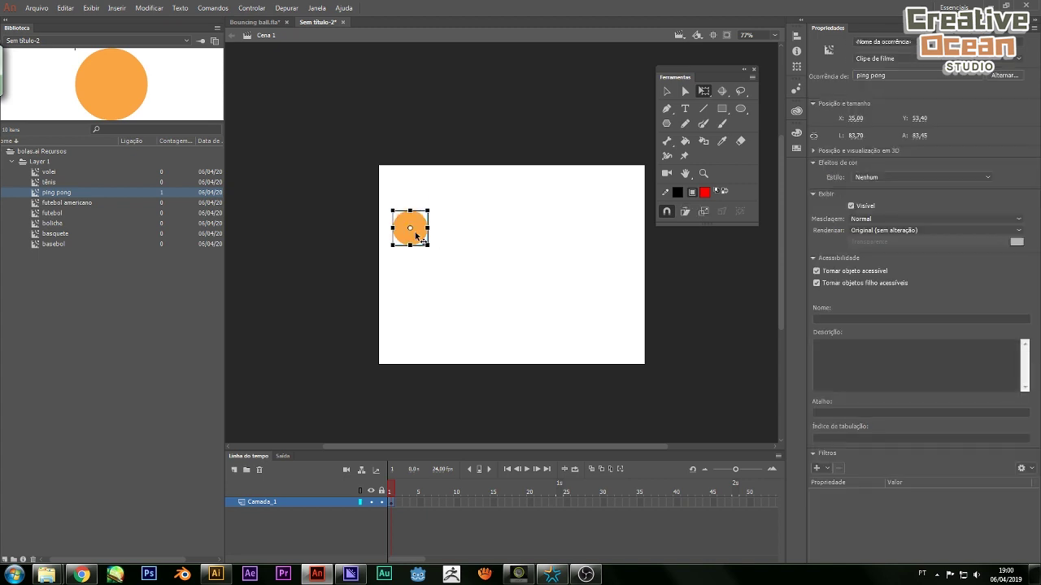
{"action": "left_click", "coordinate": [439, 236]}
{"action": "left_click", "coordinate": [412, 235]}
Add a new layer, move it below Camada_1 and rename it guia_
{"action": "left_click", "coordinate": [776, 36]}
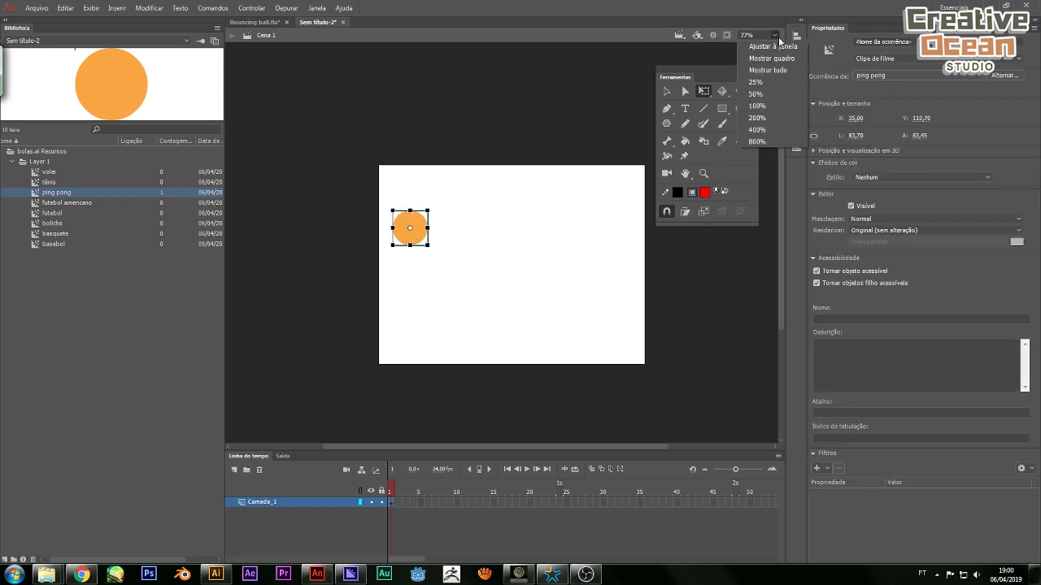
{"action": "left_click", "coordinate": [768, 103]}
{"action": "left_click_drag", "start_coordinate": [631, 207], "coordinate": [488, 262]}
{"action": "left_click", "coordinate": [503, 315]}
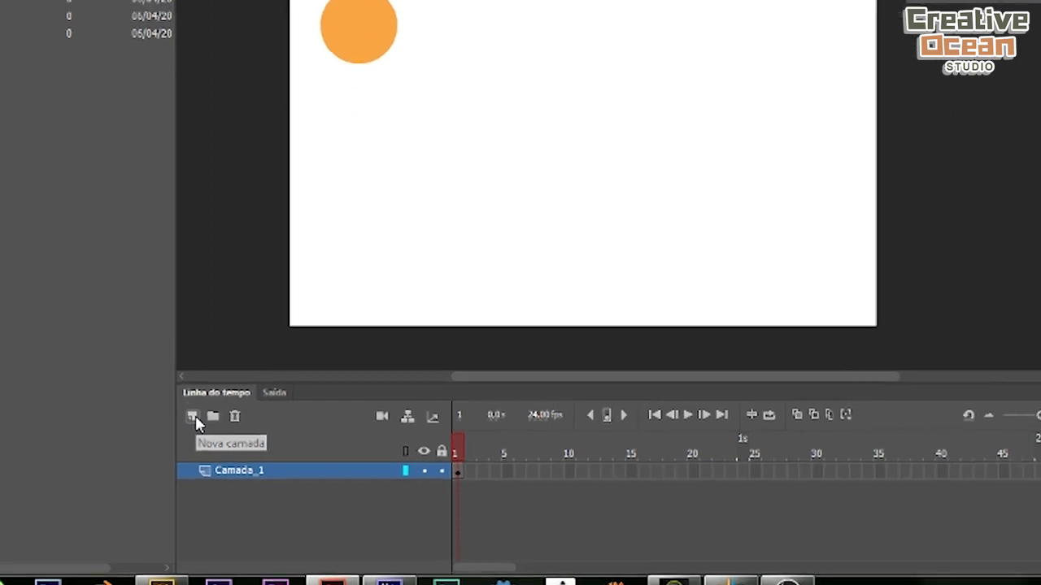
{"action": "left_click", "coordinate": [193, 417]}
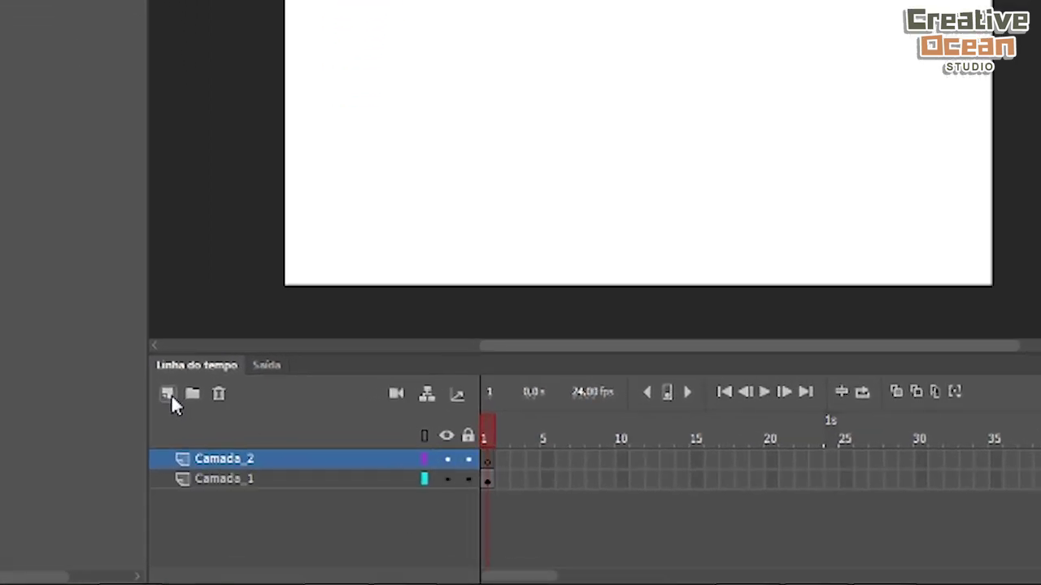
{"action": "left_click_drag", "start_coordinate": [241, 458], "coordinate": [251, 488]}
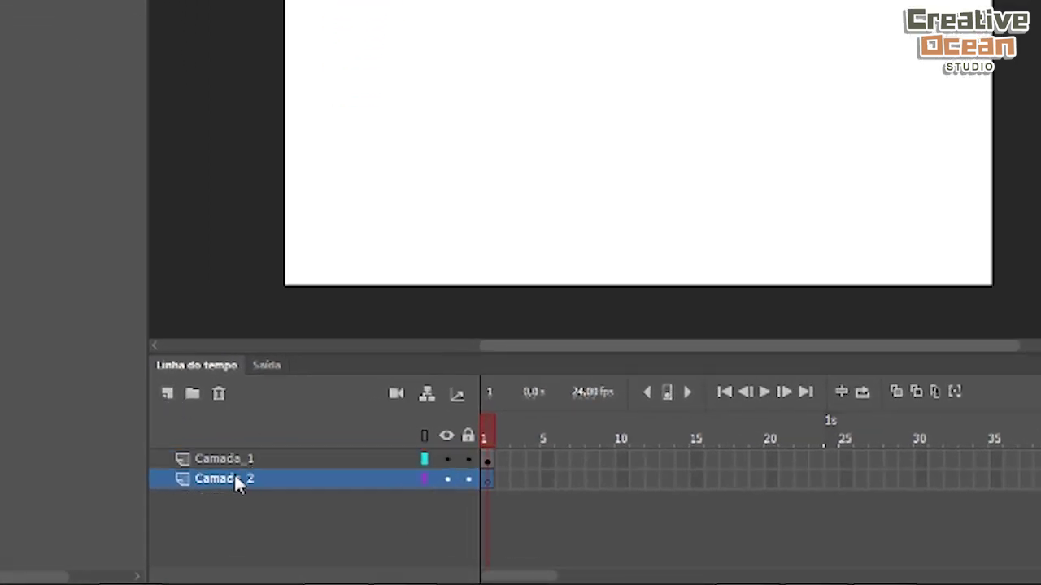
{"action": "double_click", "coordinate": [234, 479]}
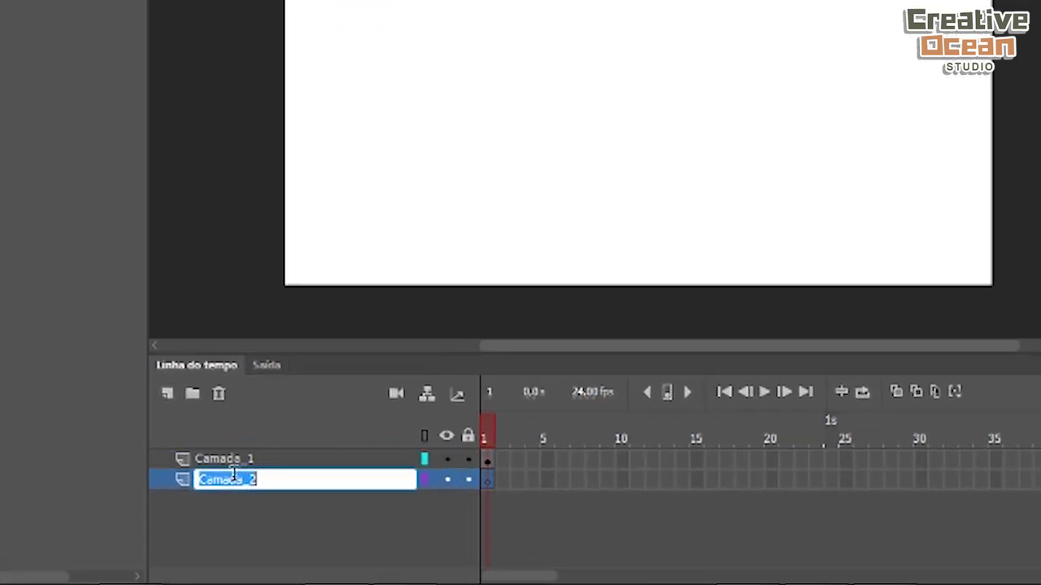
{"action": "type", "text": "guia_"}
{"action": "key", "text": "Return"}
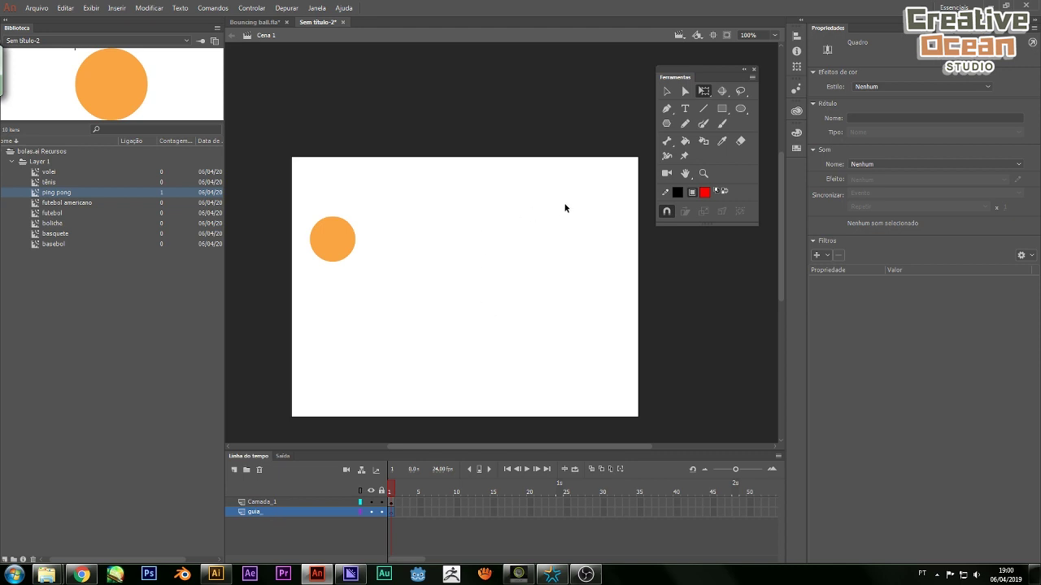
Activate the Brush tool and set its fill color to red
{"action": "key", "text": "b"}
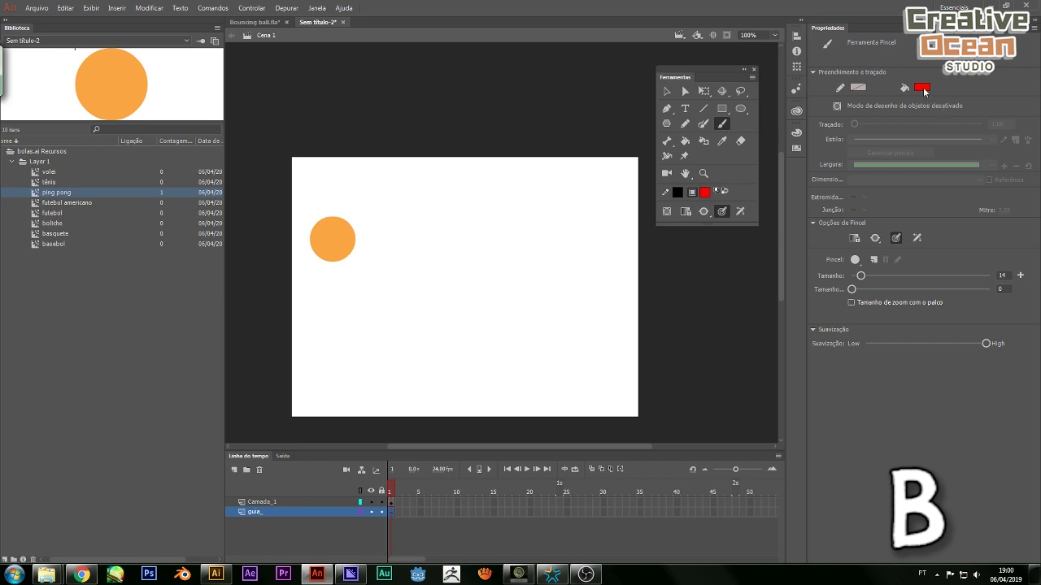
{"action": "left_click", "coordinate": [704, 195]}
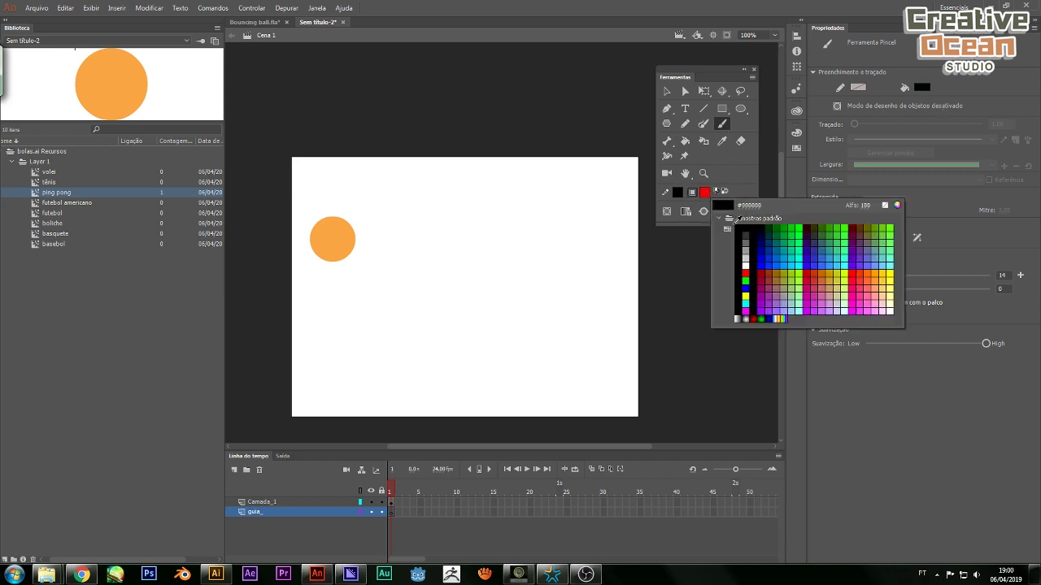
{"action": "left_click", "coordinate": [731, 177]}
{"action": "left_click", "coordinate": [704, 191]}
{"action": "left_click", "coordinate": [744, 273]}
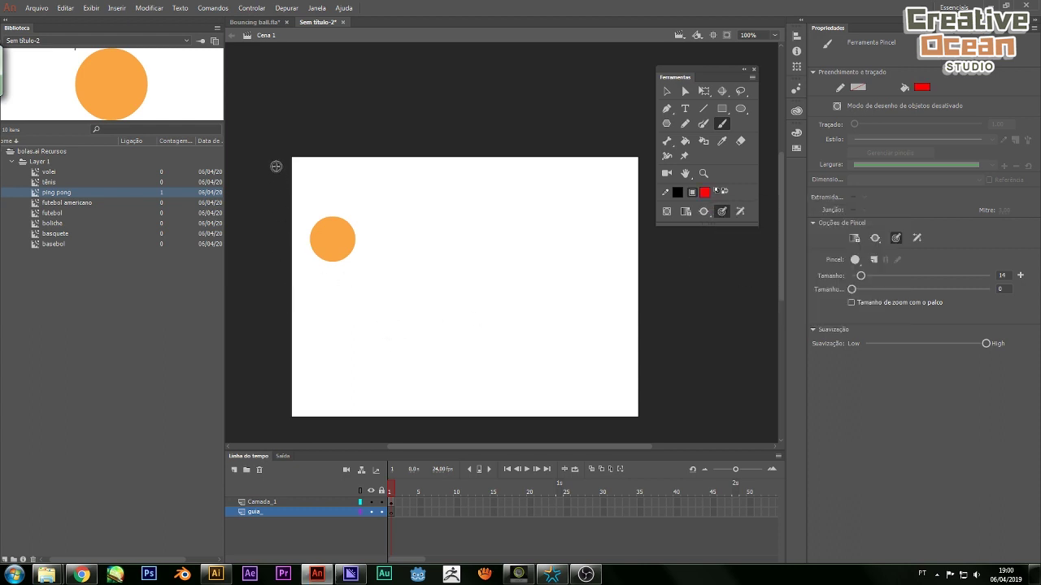
{"action": "mouse_move", "coordinate": [267, 167]}
{"action": "left_mouse_down"}
{"action": "mouse_move", "coordinate": [293, 139]}
{"action": "mouse_move", "coordinate": [351, 231]}
{"action": "mouse_move", "coordinate": [364, 405]}
{"action": "mouse_move", "coordinate": [378, 349]}
{"action": "mouse_move", "coordinate": [464, 291]}
{"action": "mouse_move", "coordinate": [459, 380]}
{"action": "mouse_move", "coordinate": [474, 359]}
{"action": "left_mouse_up"}
{"action": "key", "text": "ctrl+z"}
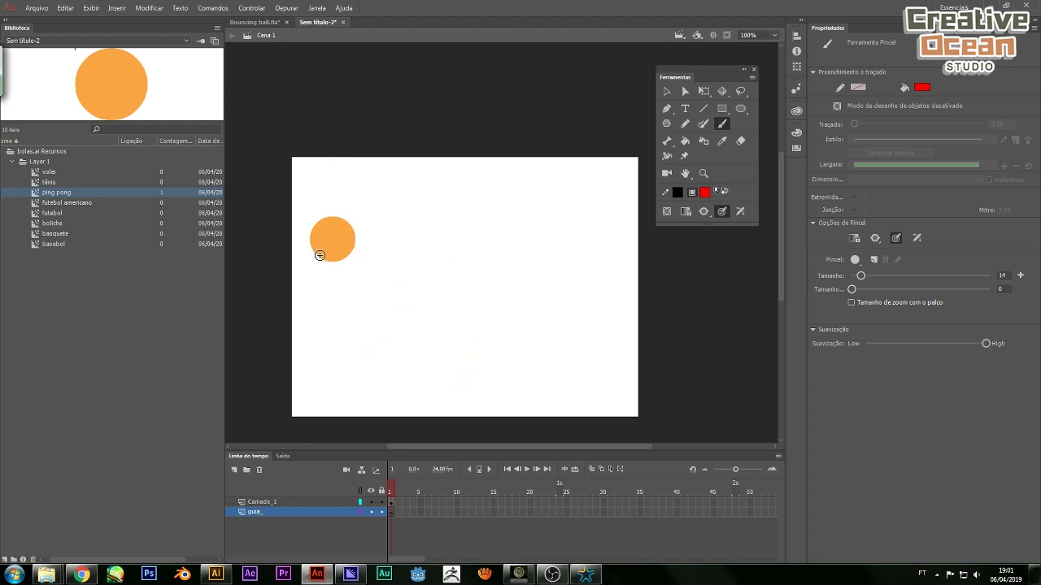
{"action": "mouse_move", "coordinate": [279, 270]}
{"action": "left_mouse_down"}
{"action": "mouse_move", "coordinate": [404, 307]}
{"action": "mouse_move", "coordinate": [409, 439]}
{"action": "mouse_move", "coordinate": [493, 341]}
{"action": "left_mouse_up"}
{"action": "key", "text": "ctrl+z"}
Paint a red bouncing path of four descending arcs across the stage, then make guia_ a guide layer and lock it
{"action": "mouse_move", "coordinate": [281, 284]}
{"action": "left_mouse_down"}
{"action": "mouse_move", "coordinate": [422, 327]}
{"action": "mouse_move", "coordinate": [499, 406]}
{"action": "mouse_move", "coordinate": [576, 411]}
{"action": "mouse_move", "coordinate": [675, 439]}
{"action": "left_mouse_up"}
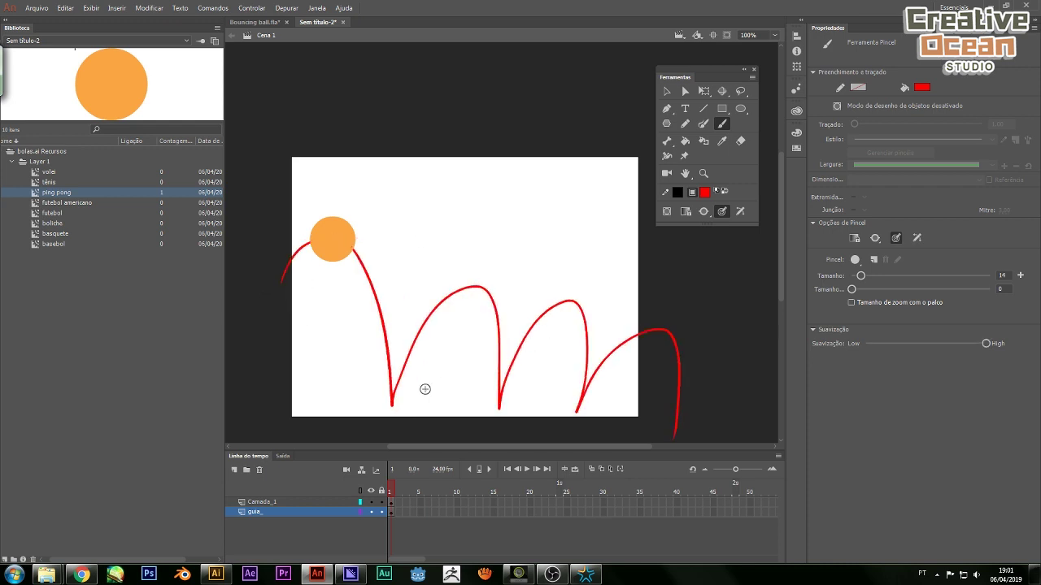
{"action": "right_click", "coordinate": [297, 513]}
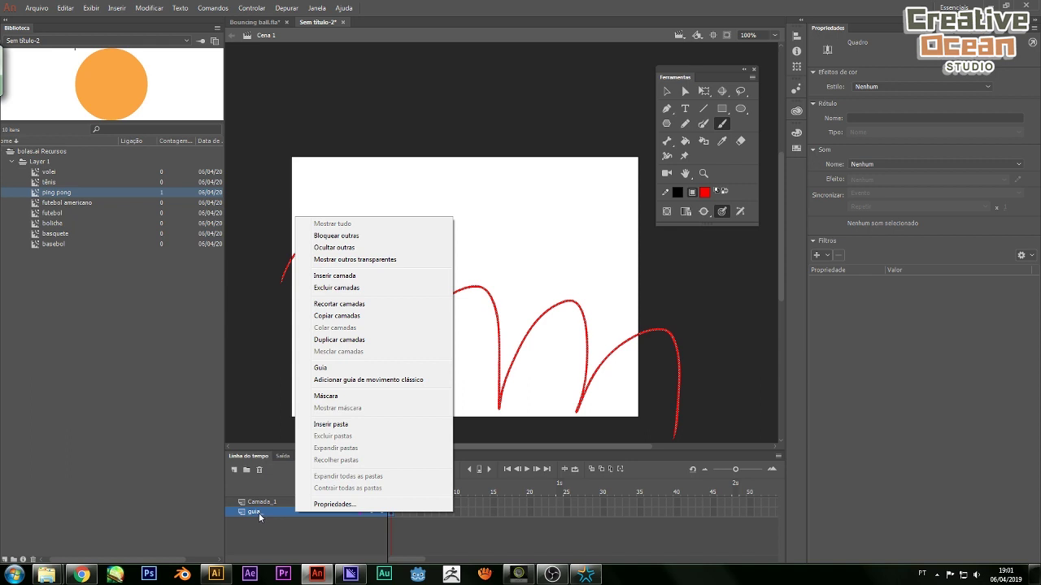
{"action": "left_click", "coordinate": [331, 368]}
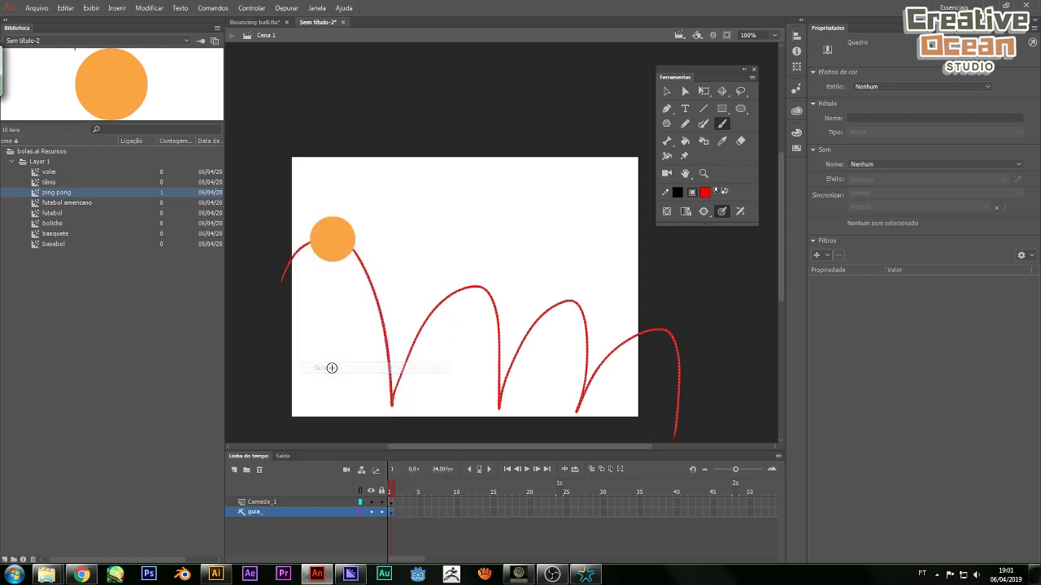
{"action": "left_click", "coordinate": [380, 512]}
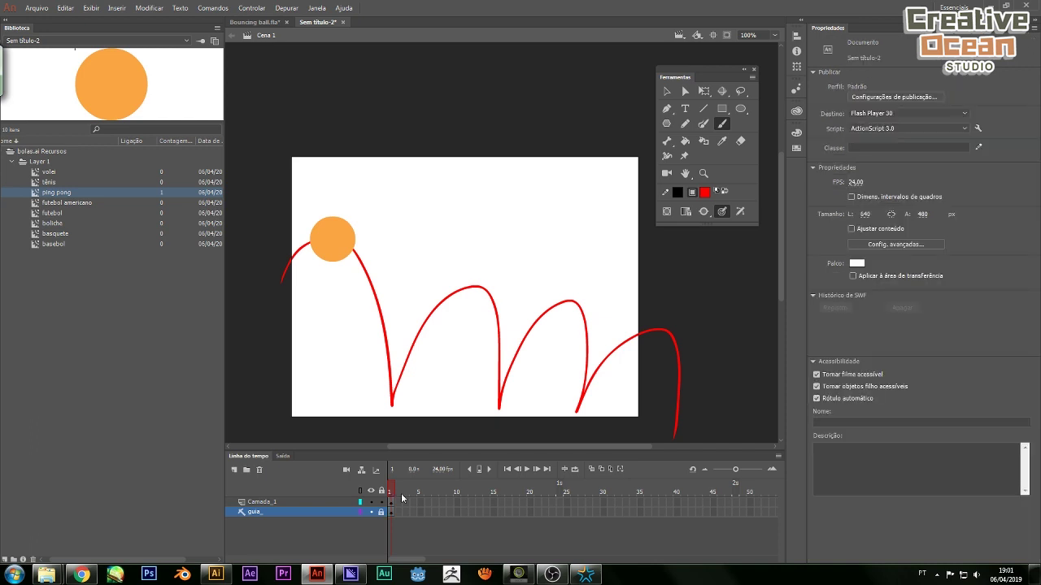
Extend the Camada_1 and guia_ layers to frame 50 and return the playhead to the start of the timeline
{"action": "left_click", "coordinate": [268, 501]}
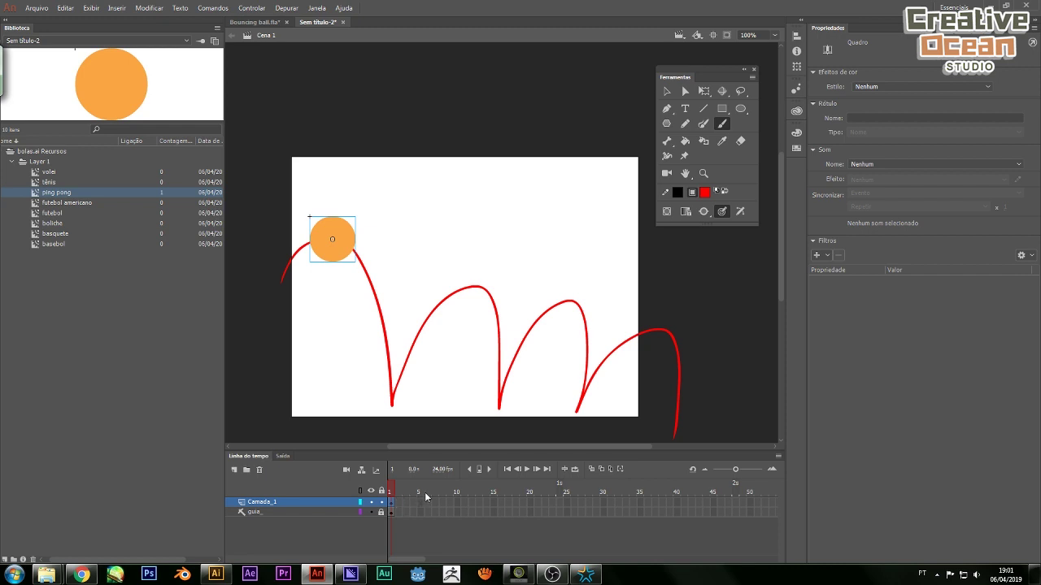
{"action": "left_click", "coordinate": [394, 491]}
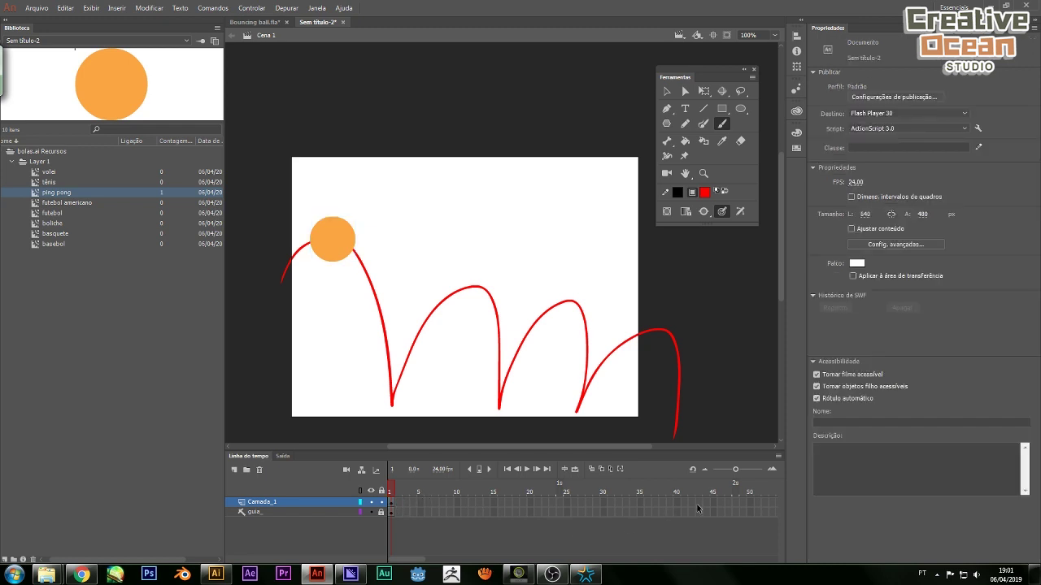
{"action": "left_click", "coordinate": [748, 504]}
{"action": "key", "text": "F5"}
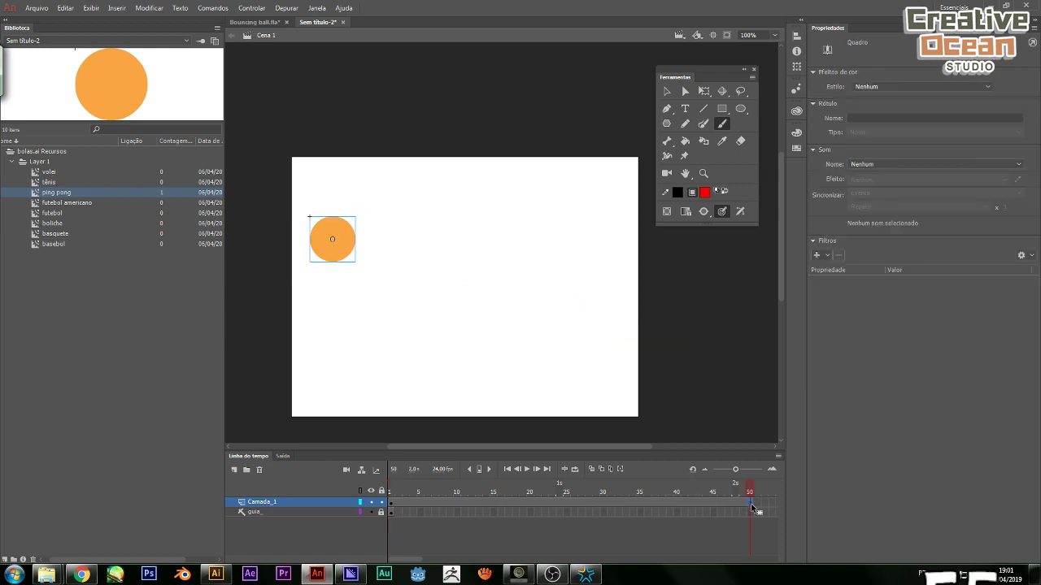
{"action": "left_click", "coordinate": [750, 512]}
{"action": "key", "text": "F5"}
{"action": "left_click_drag", "start_coordinate": [749, 492], "coordinate": [391, 491]}
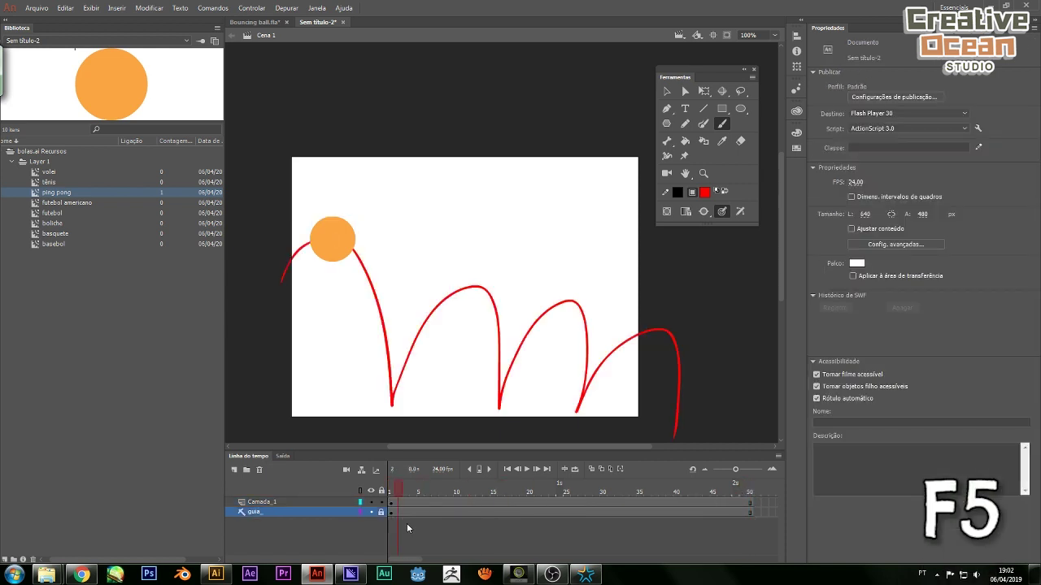
Rename the Camada_1 layer as bolinha
{"action": "double_click", "coordinate": [262, 501]}
{"action": "type", "text": "bol"}
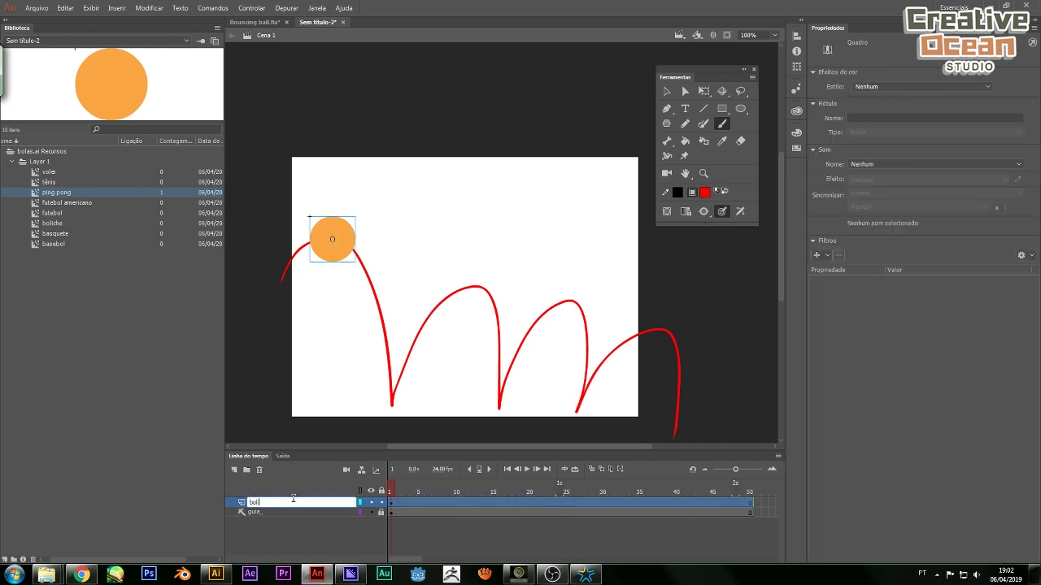
{"action": "type", "text": "inha"}
{"action": "key", "text": "Return"}
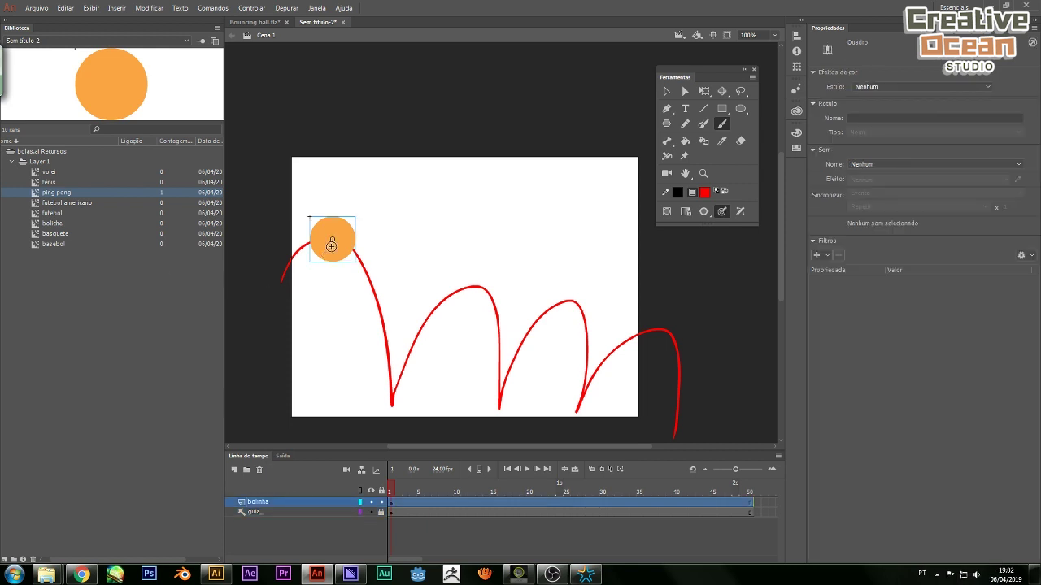
Insert a keyframe at frame 10 of the bolinha layer, keeping the ball at the first arc's peak
{"action": "left_click", "coordinate": [336, 243]}
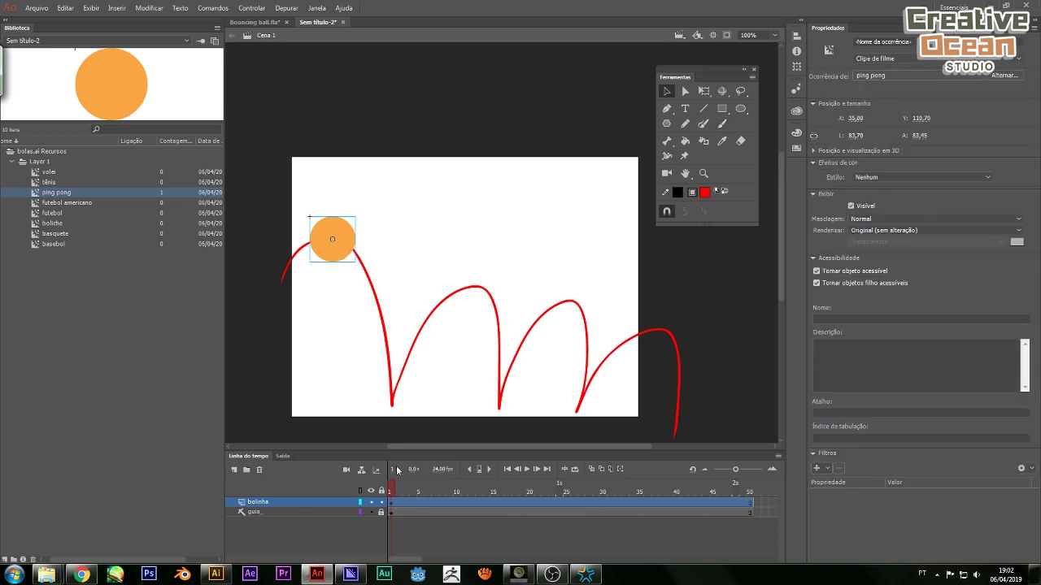
{"action": "left_click_drag", "start_coordinate": [394, 492], "coordinate": [439, 504]}
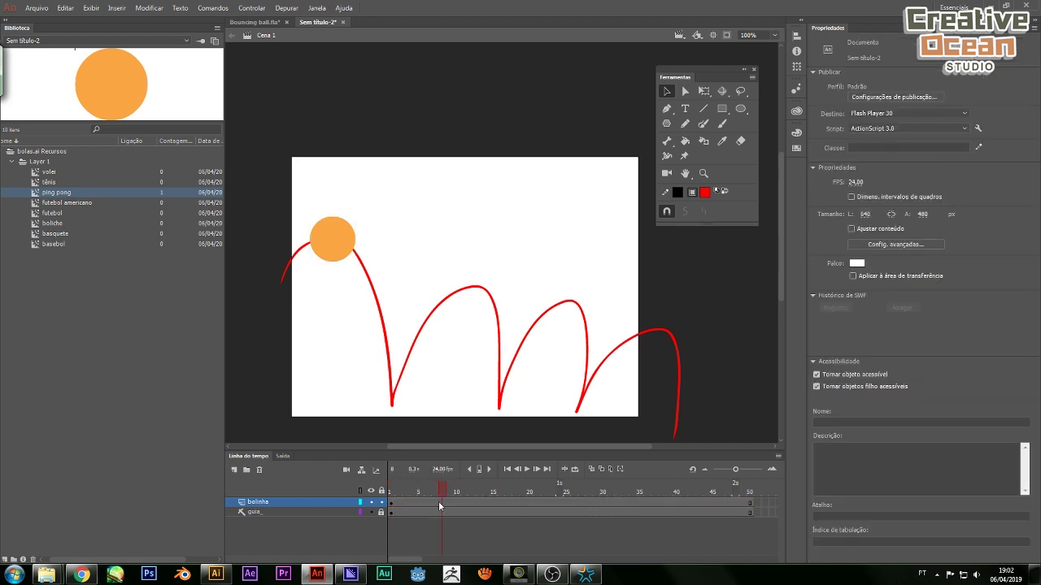
{"action": "left_click", "coordinate": [459, 504]}
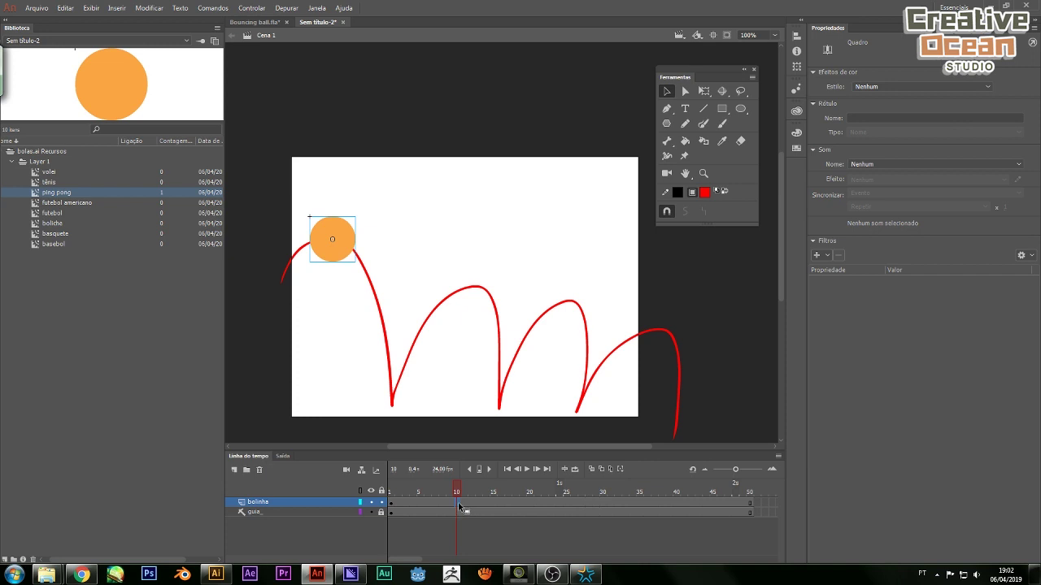
{"action": "key", "text": "F6"}
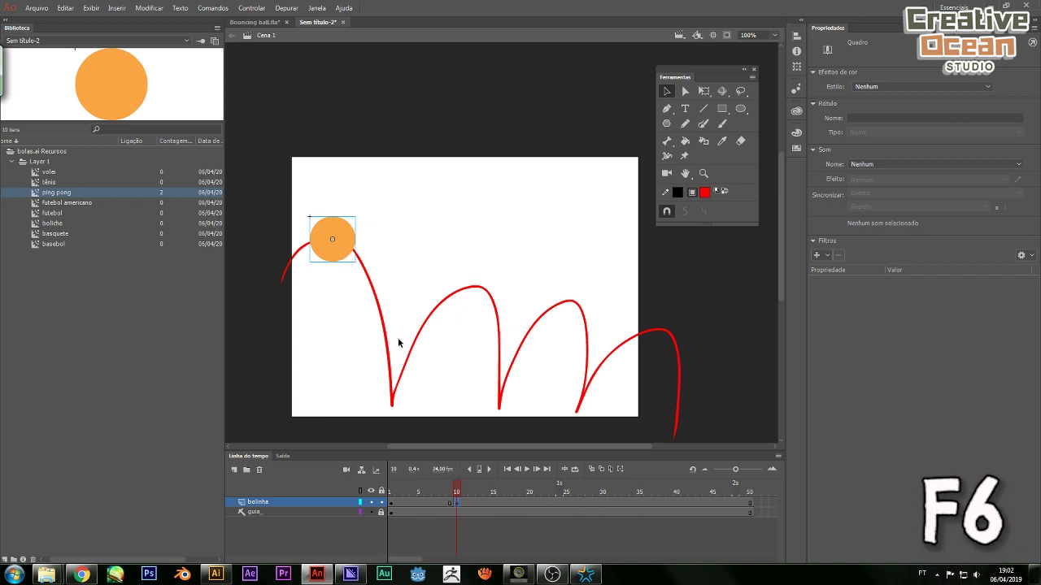
At frame 1, move the ball outside the stage, beside its upper-left corner
{"action": "left_click", "coordinate": [387, 493]}
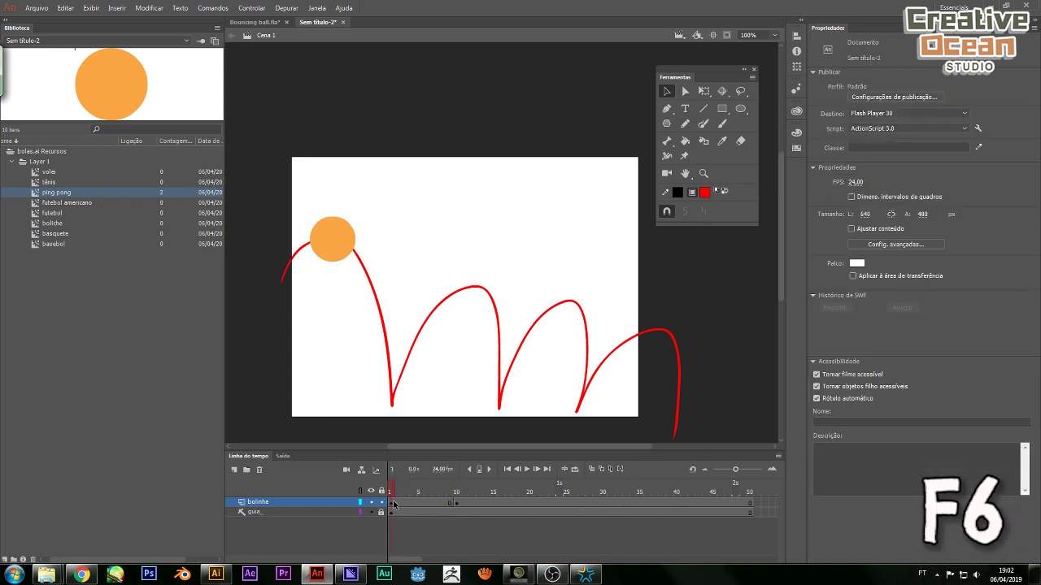
{"action": "left_click", "coordinate": [394, 504]}
{"action": "left_click_drag", "start_coordinate": [332, 246], "coordinate": [282, 142]}
{"action": "left_click", "coordinate": [389, 122]}
{"action": "left_click", "coordinate": [348, 129]}
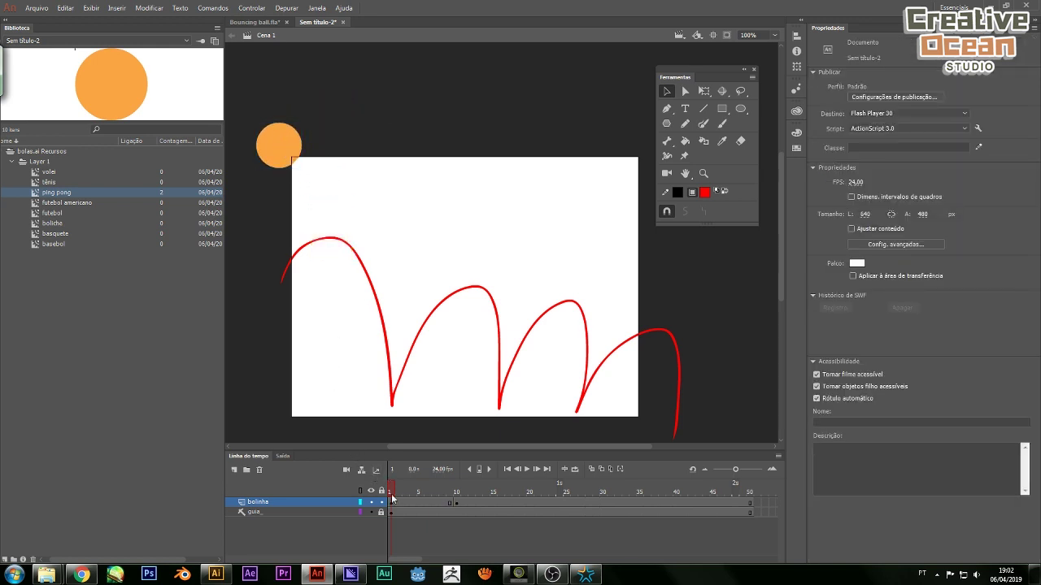
Insert a bolinha keyframe at frame 17 and move the ball to the first bounce point at the stage's lower edge
{"action": "left_click_drag", "start_coordinate": [391, 498], "coordinate": [458, 494]}
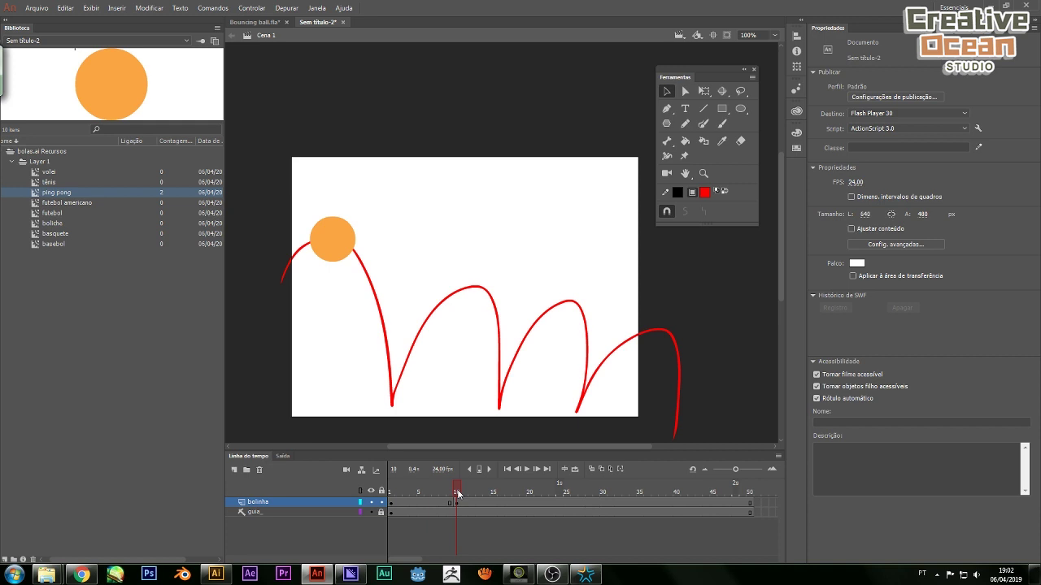
{"action": "left_click", "coordinate": [394, 469]}
{"action": "type", "text": "17"}
{"action": "key", "text": "Return"}
{"action": "key", "text": "F6"}
{"action": "left_click_drag", "start_coordinate": [346, 254], "coordinate": [403, 403]}
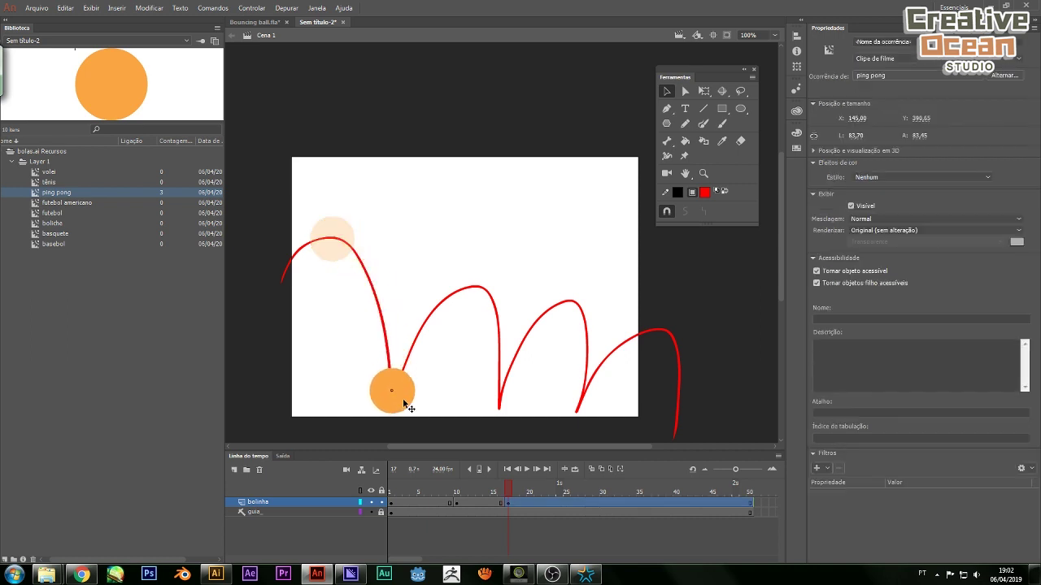
{"action": "left_click_drag", "start_coordinate": [403, 402], "coordinate": [404, 403]}
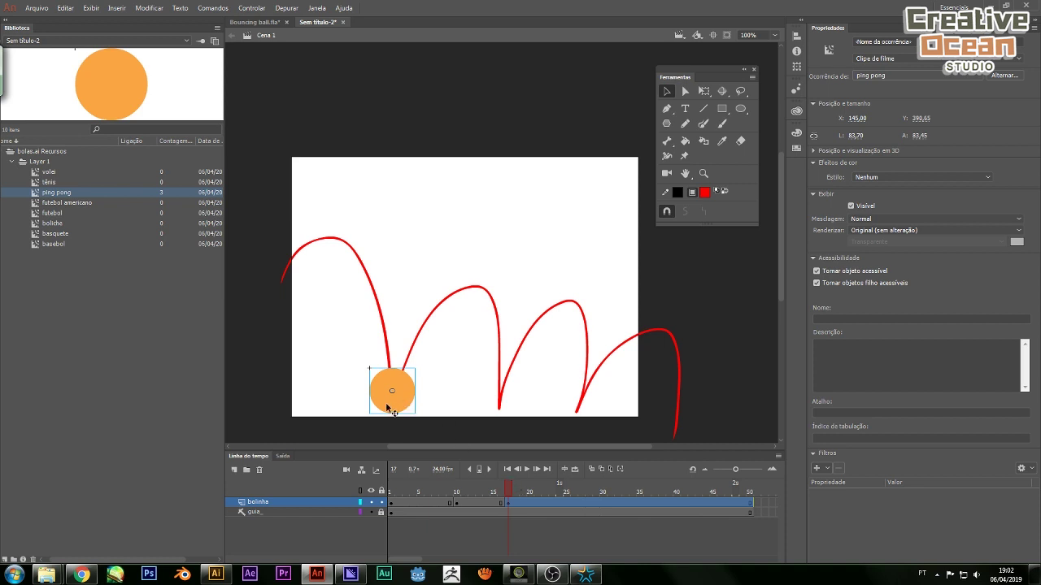
{"action": "left_click_drag", "start_coordinate": [396, 408], "coordinate": [399, 410]}
{"action": "left_click", "coordinate": [397, 469]}
{"action": "type", "text": "50"}
{"action": "key", "text": "Return"}
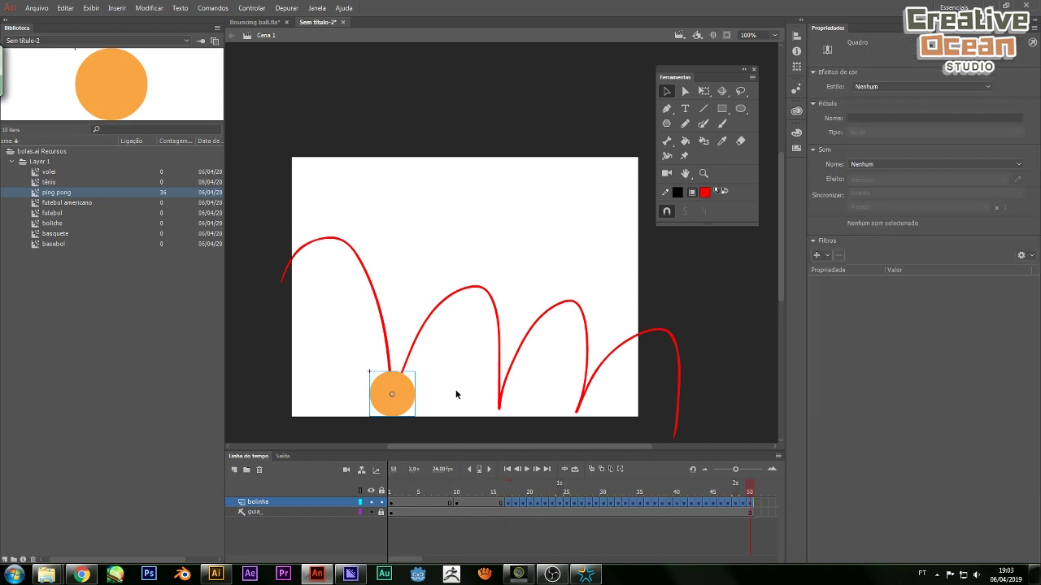
Insert a bolinha keyframe at frame 22 and move the ball to the peak of the second arc
{"action": "left_click", "coordinate": [547, 492]}
{"action": "left_click", "coordinate": [545, 504]}
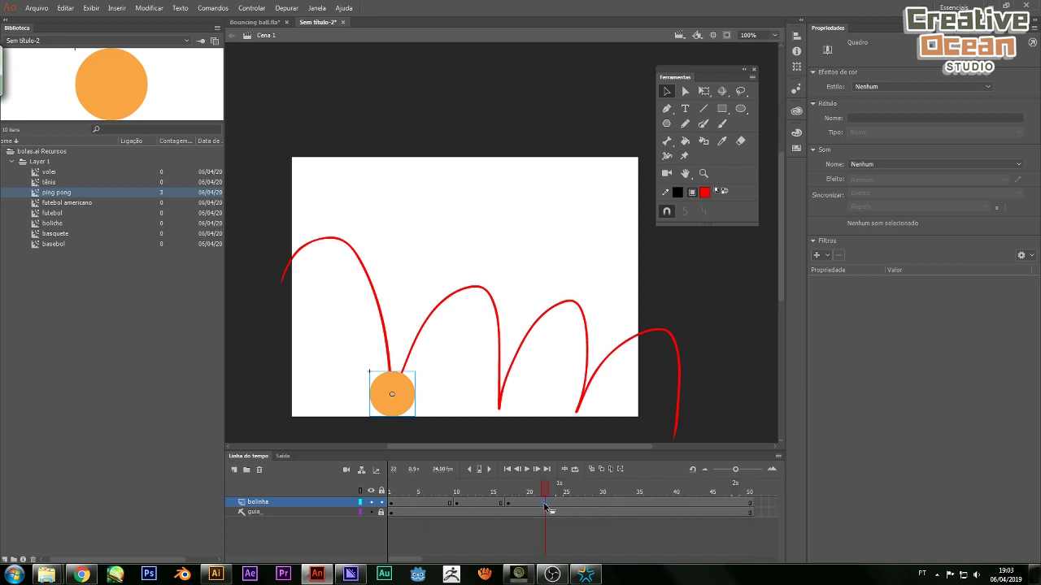
{"action": "left_click_drag", "start_coordinate": [406, 395], "coordinate": [481, 285]}
{"action": "left_click", "coordinate": [546, 492]}
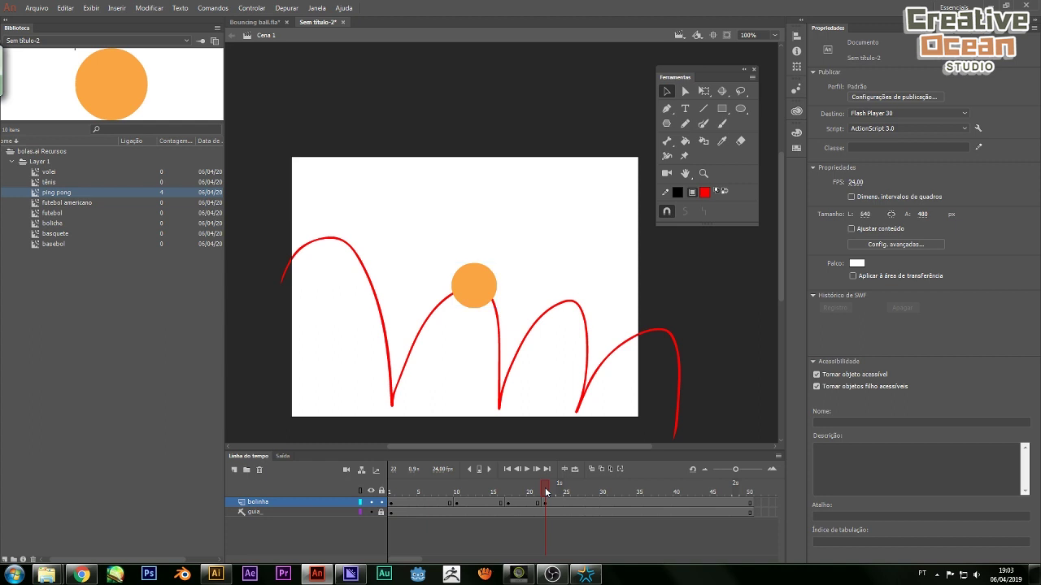
Insert a bolinha keyframe at frame 30 and move the ball down to the second bounce point
{"action": "left_click", "coordinate": [396, 469]}
{"action": "type", "text": "30"}
{"action": "key", "text": "Return"}
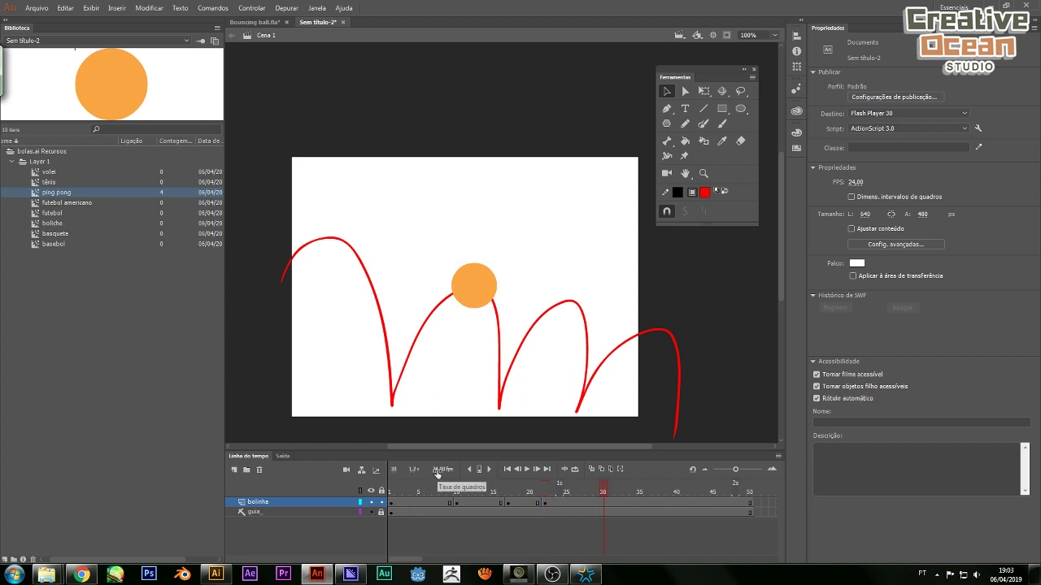
{"action": "key", "text": "F6"}
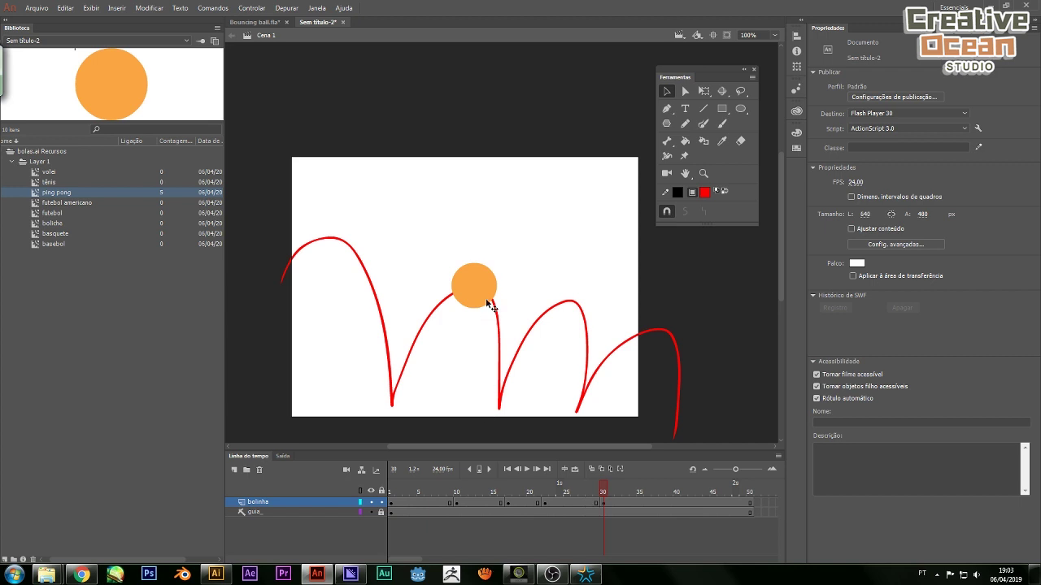
{"action": "left_click_drag", "start_coordinate": [490, 305], "coordinate": [512, 412]}
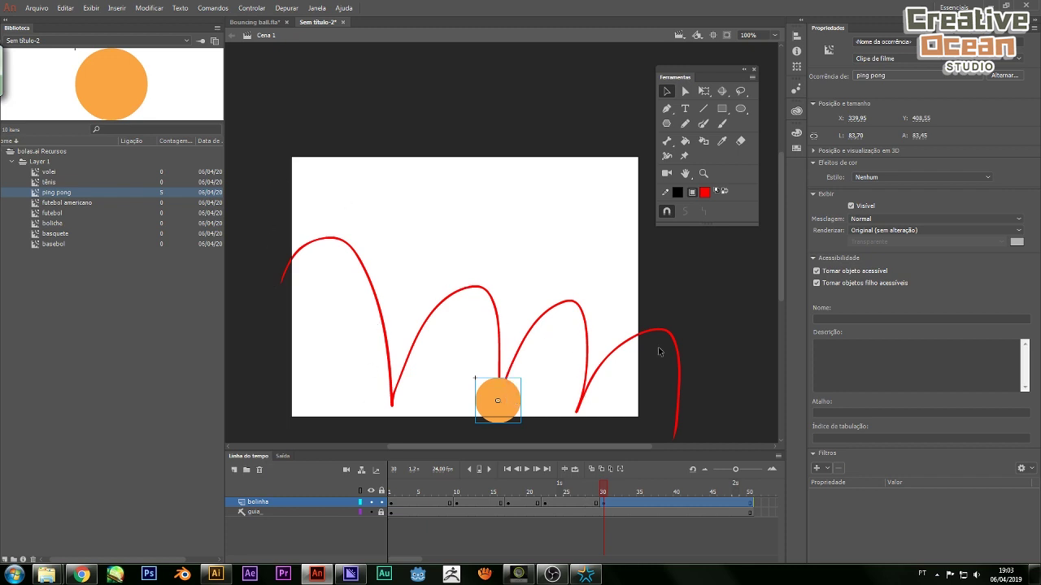
{"action": "left_click", "coordinate": [602, 427]}
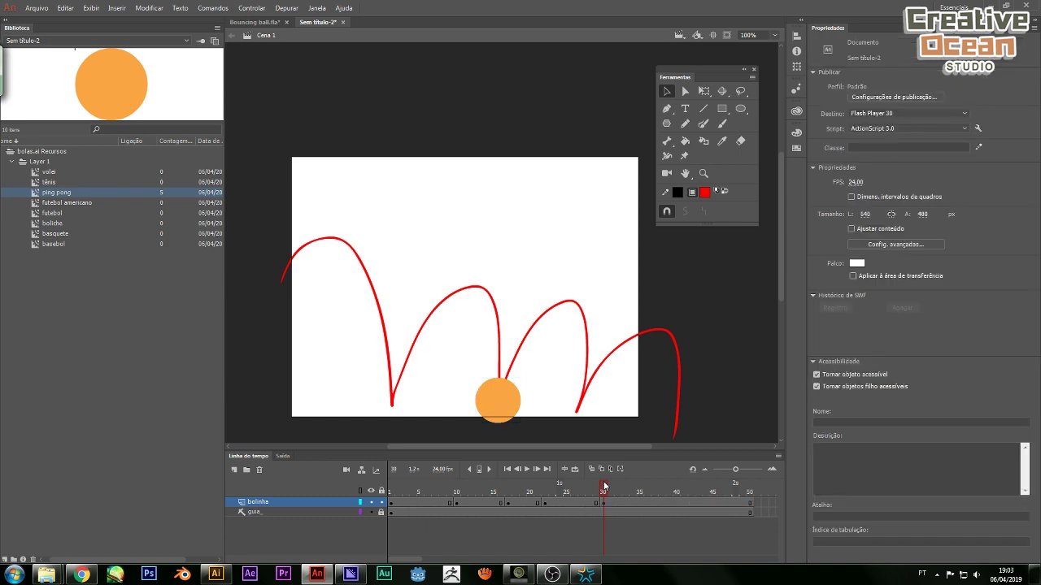
{"action": "left_click", "coordinate": [392, 470]}
{"action": "type", "text": "35"}
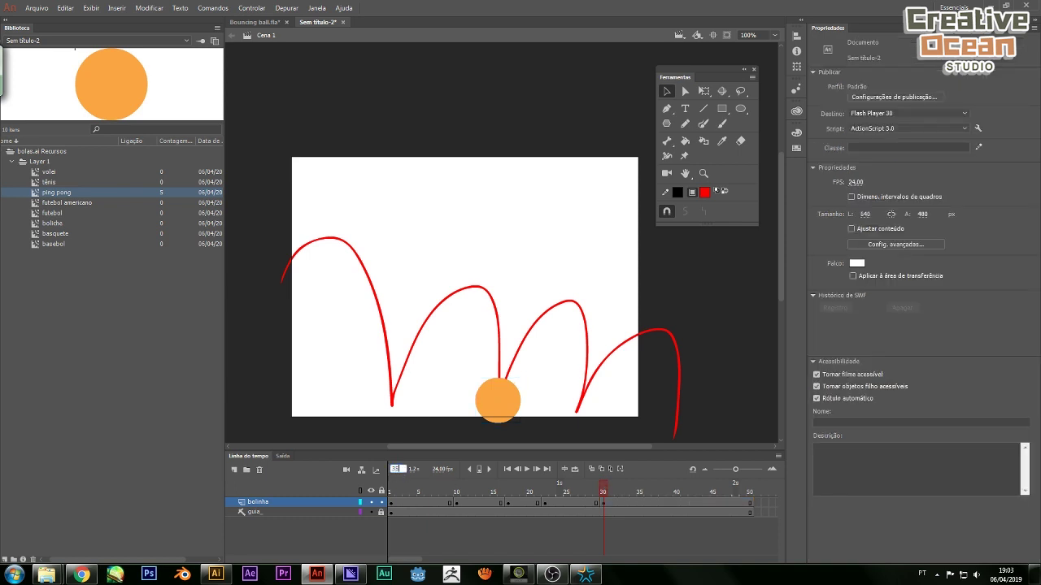
{"action": "key", "text": "Return"}
{"action": "left_click", "coordinate": [501, 403]}
{"action": "left_click_drag", "start_coordinate": [500, 403], "coordinate": [569, 313]}
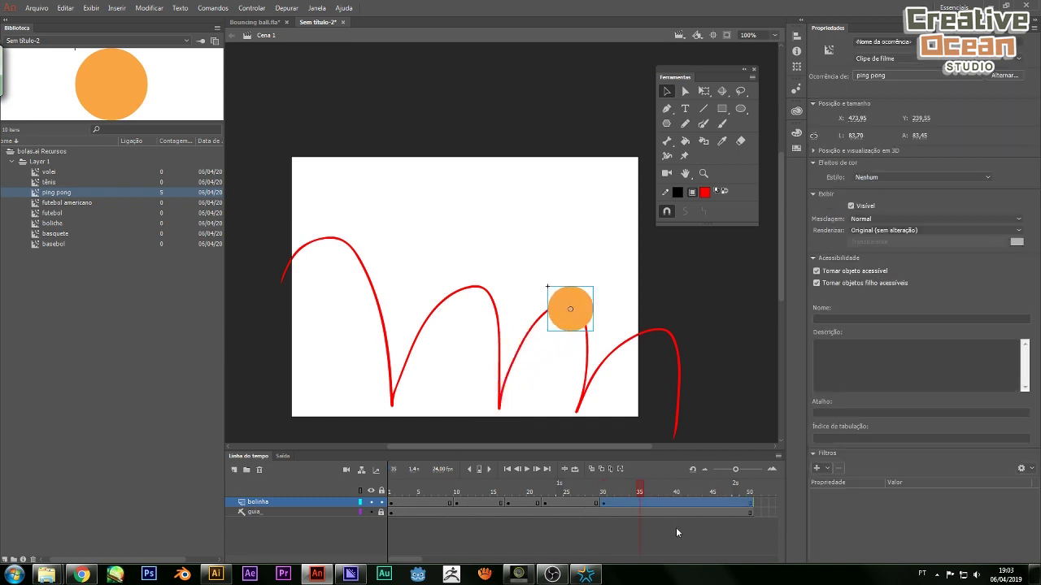
{"action": "left_click", "coordinate": [610, 491]}
{"action": "left_click_drag", "start_coordinate": [610, 491], "coordinate": [602, 491]}
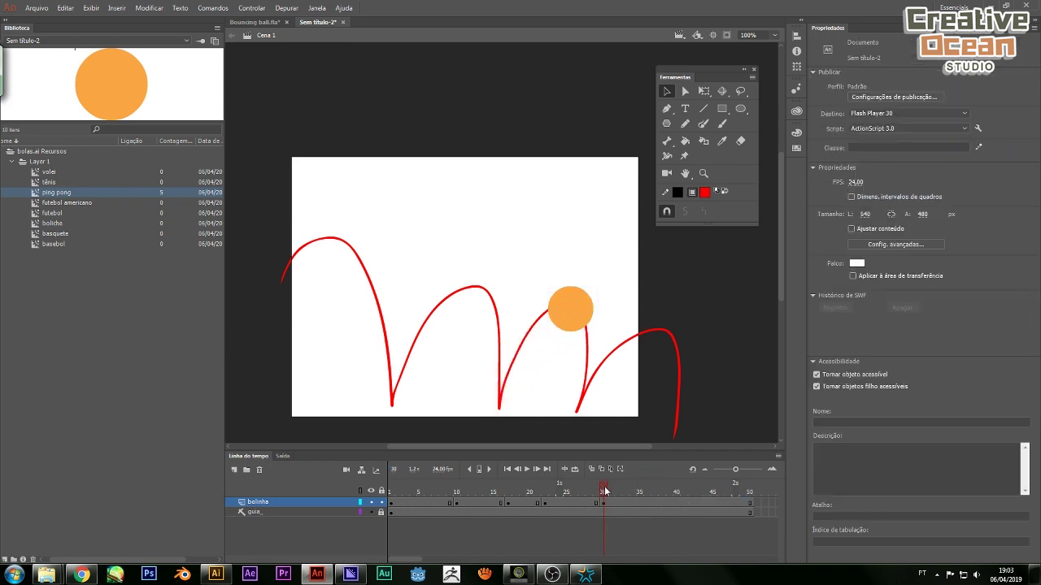
{"action": "key", "text": "ctrl+z"}
{"action": "key", "text": "ctrl+z"}
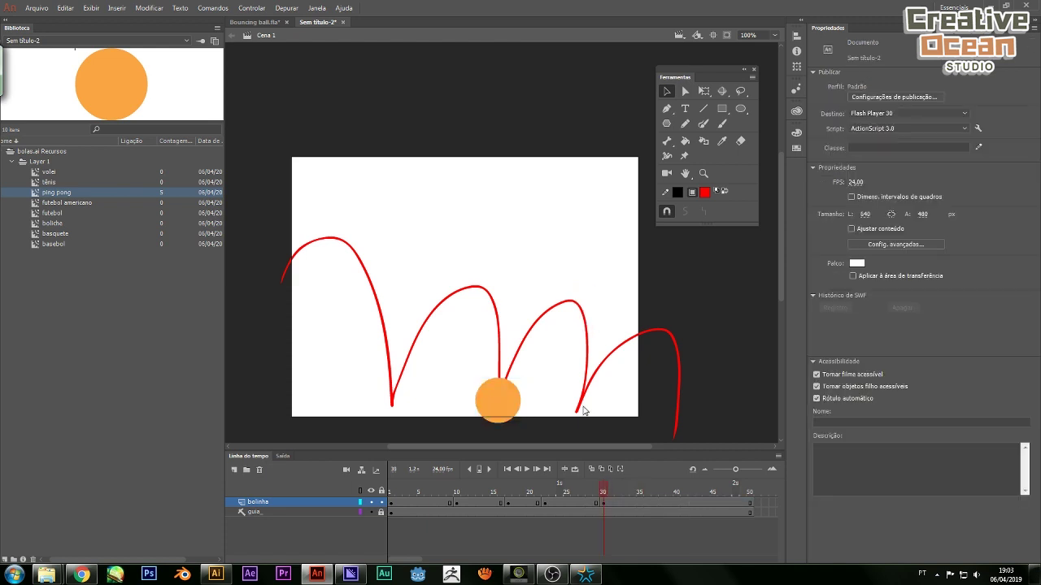
Insert a bolinha keyframe at frame 35 and move the ball to the peak of the third arc
{"action": "left_click_drag", "start_coordinate": [602, 498], "coordinate": [643, 501]}
{"action": "left_click_drag", "start_coordinate": [499, 397], "coordinate": [578, 310]}
{"action": "left_click", "coordinate": [527, 419]}
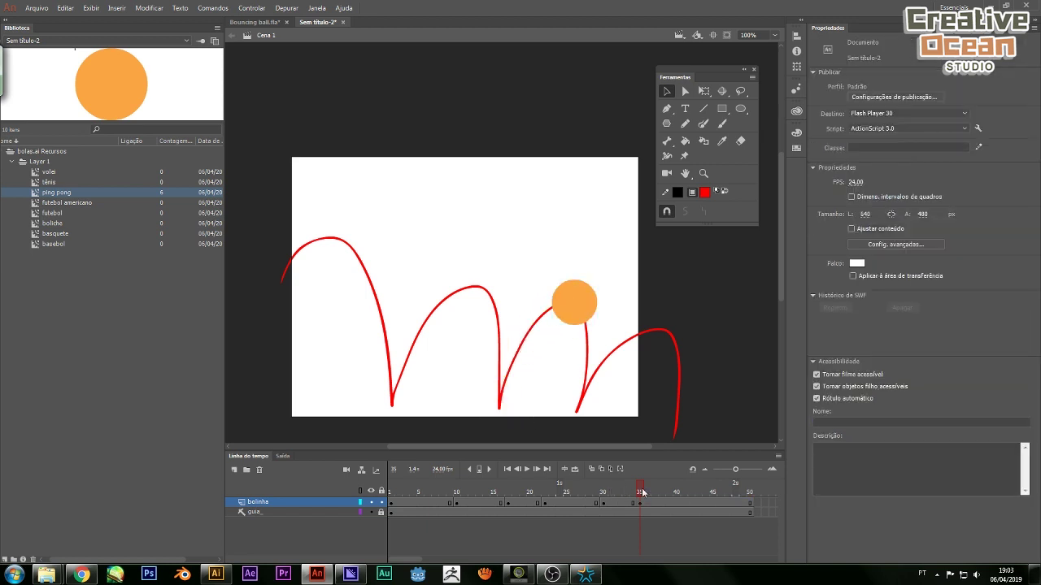
{"action": "mouse_move", "coordinate": [645, 494]}
{"action": "left_mouse_down"}
{"action": "mouse_move", "coordinate": [655, 494]}
{"action": "mouse_move", "coordinate": [647, 496]}
{"action": "left_mouse_up"}
{"action": "key", "text": "F7"}
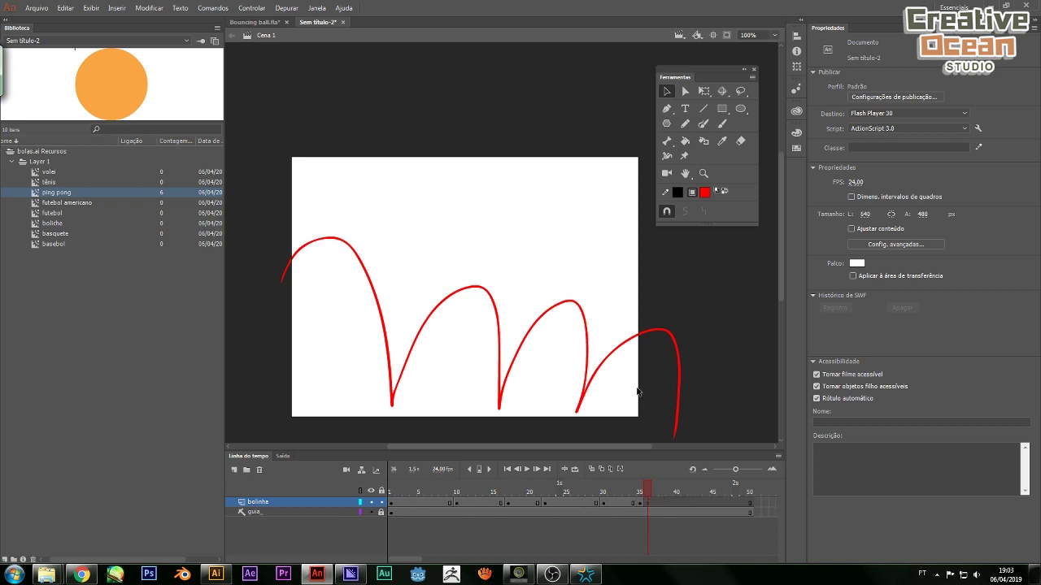
{"action": "key", "text": "ctrl+shift+v"}
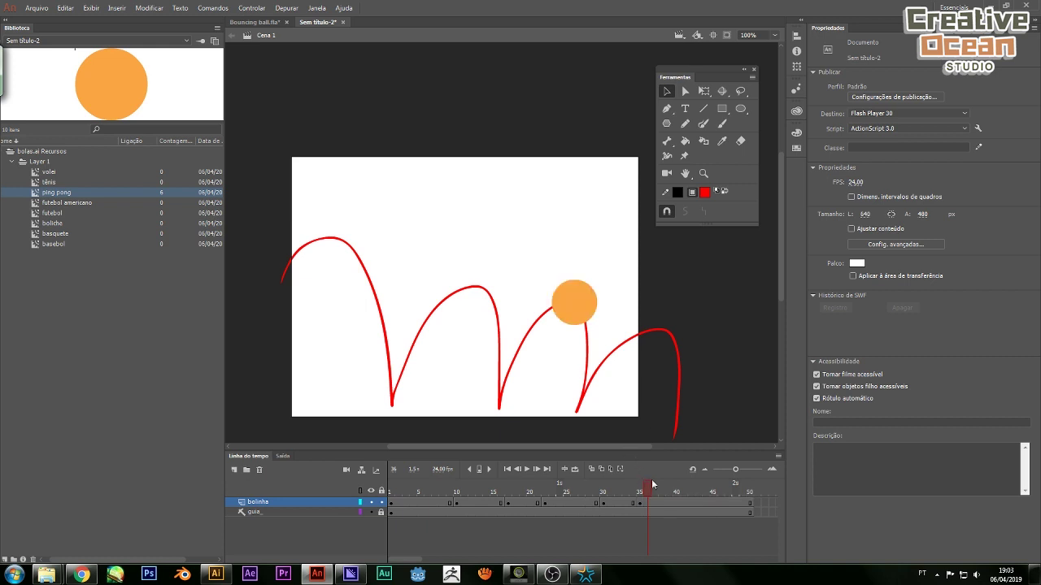
Insert a bolinha keyframe at frame 40 and move the ball down to the third bounce point
{"action": "left_click", "coordinate": [641, 488]}
{"action": "left_click", "coordinate": [395, 470]}
{"action": "type", "text": "40"}
{"action": "key", "text": "Return"}
{"action": "key", "text": "F6"}
{"action": "mouse_move", "coordinate": [588, 404]}
{"action": "left_mouse_down"}
{"action": "mouse_move", "coordinate": [589, 414]}
{"action": "mouse_move", "coordinate": [591, 395]}
{"action": "left_mouse_up"}
{"action": "left_click", "coordinate": [680, 415]}
{"action": "left_click", "coordinate": [592, 399]}
{"action": "left_click", "coordinate": [681, 426]}
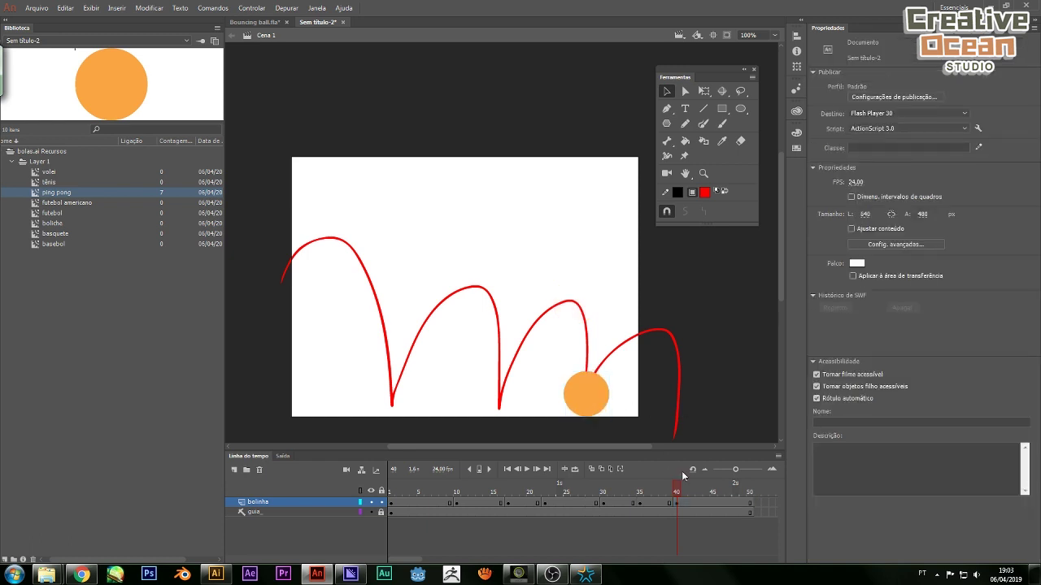
Insert a bolinha keyframe at frame 45 and move the ball onto the last arc, across the stage's right edge
{"action": "left_click", "coordinate": [393, 469]}
{"action": "type", "text": "45"}
{"action": "key", "text": "Return"}
{"action": "left_click_drag", "start_coordinate": [589, 390], "coordinate": [643, 354]}
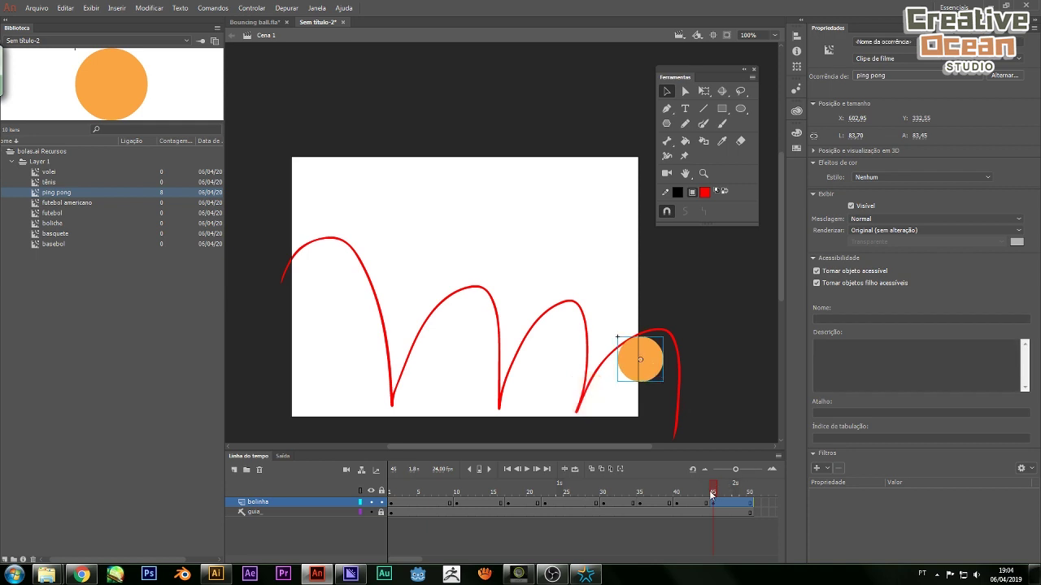
Insert a bolinha keyframe at frame 50 and move the ball off the stage to the end of the red path
{"action": "left_click_drag", "start_coordinate": [712, 494], "coordinate": [750, 493]}
{"action": "left_click_drag", "start_coordinate": [650, 389], "coordinate": [695, 434]}
{"action": "left_click", "coordinate": [720, 464]}
Raise the ball of the frame 22 keyframe slightly above the second arc's peak
{"action": "left_click", "coordinate": [746, 486]}
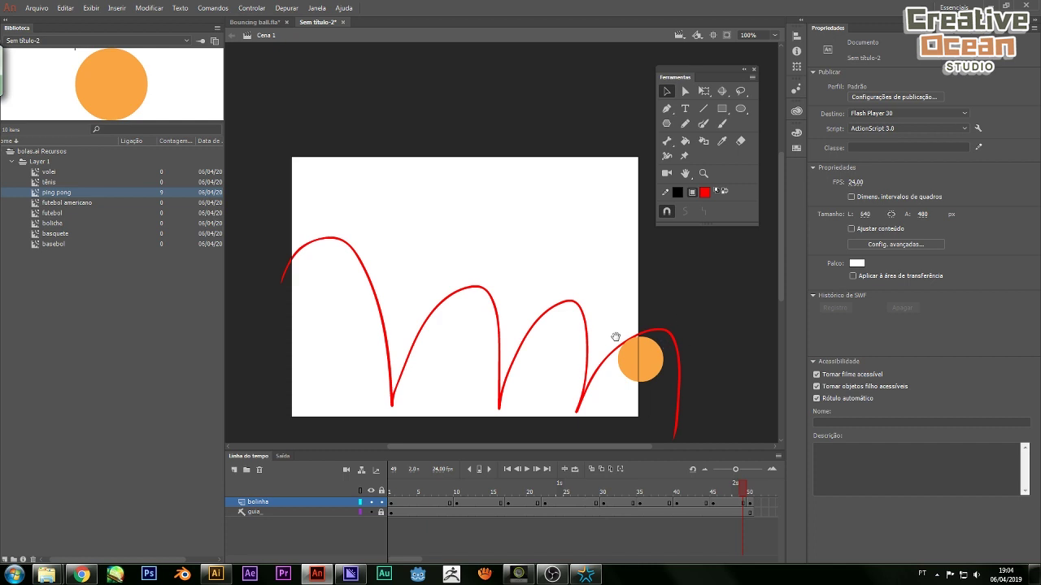
{"action": "left_click_drag", "start_coordinate": [614, 327], "coordinate": [634, 318]}
{"action": "left_click_drag", "start_coordinate": [739, 490], "coordinate": [552, 482]}
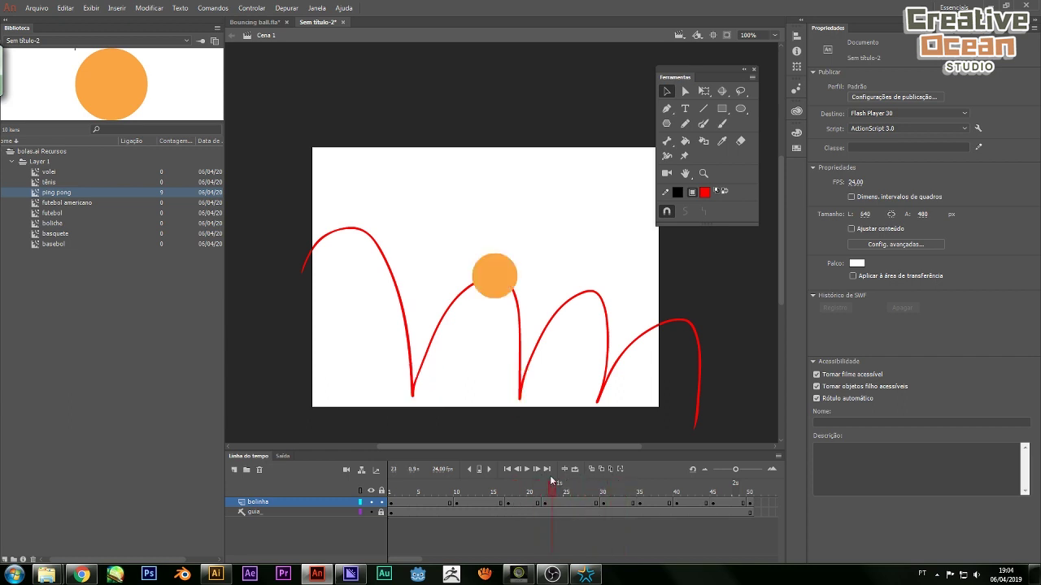
{"action": "left_click_drag", "start_coordinate": [500, 268], "coordinate": [509, 240]}
{"action": "left_click", "coordinate": [566, 277]}
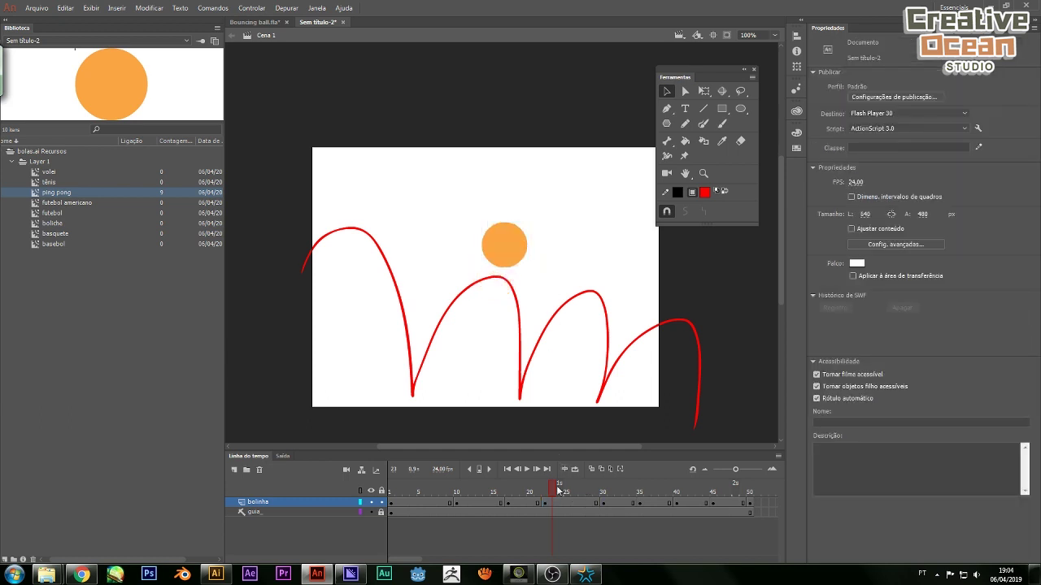
Return the playhead to frame 1, test the movie to preview the ball's motion, and close the preview
{"action": "left_click_drag", "start_coordinate": [558, 490], "coordinate": [383, 508]}
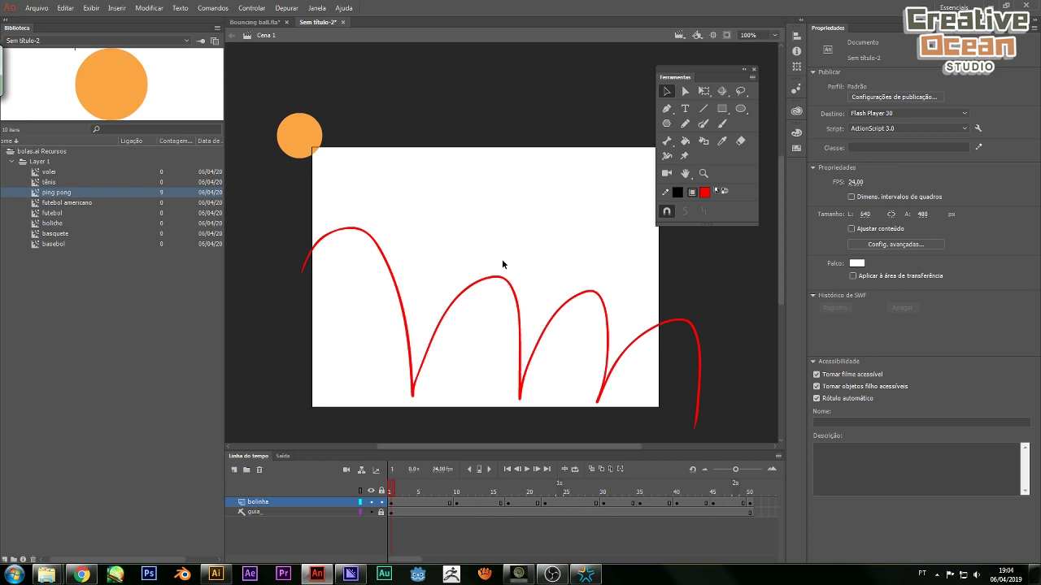
{"action": "key", "text": "ctrl+Return"}
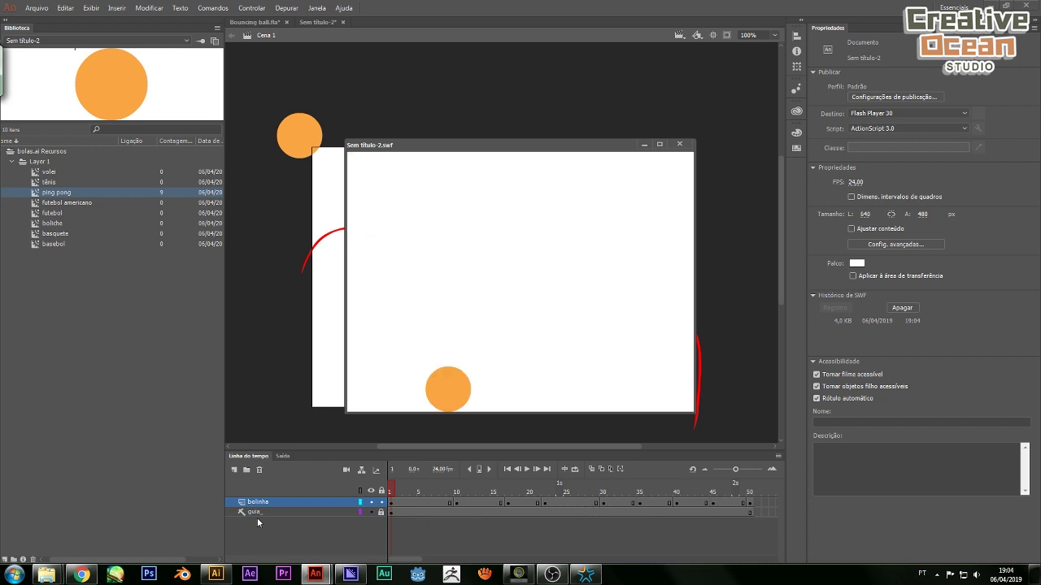
{"action": "left_click", "coordinate": [680, 145]}
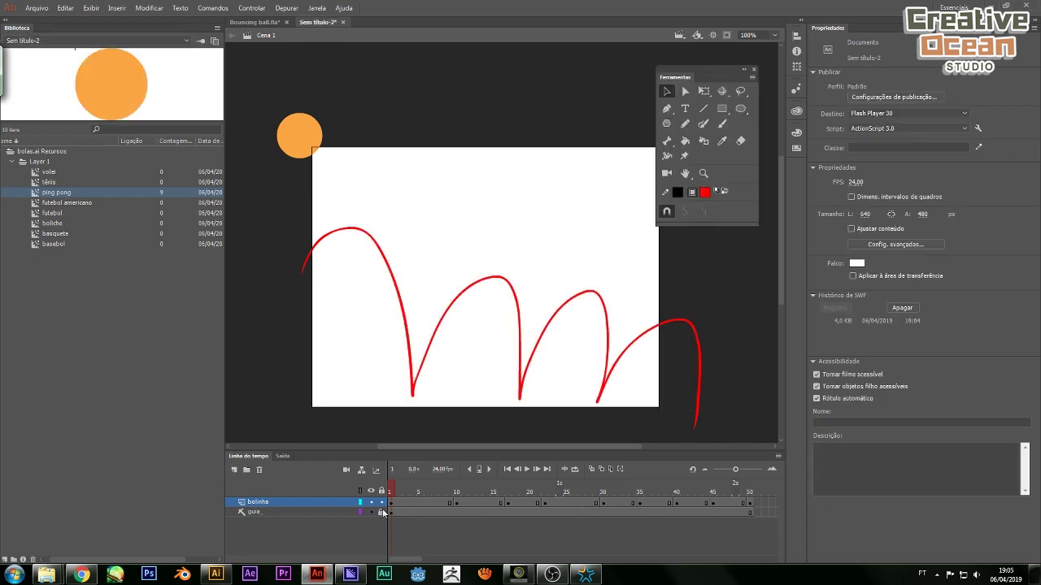
Create classic tweens across the bolinha layer from frame 1 to 50 and test the movie to preview the motion
{"action": "mouse_move", "coordinate": [390, 491]}
{"action": "left_mouse_down"}
{"action": "mouse_move", "coordinate": [465, 493]}
{"action": "mouse_move", "coordinate": [391, 492]}
{"action": "left_mouse_up"}
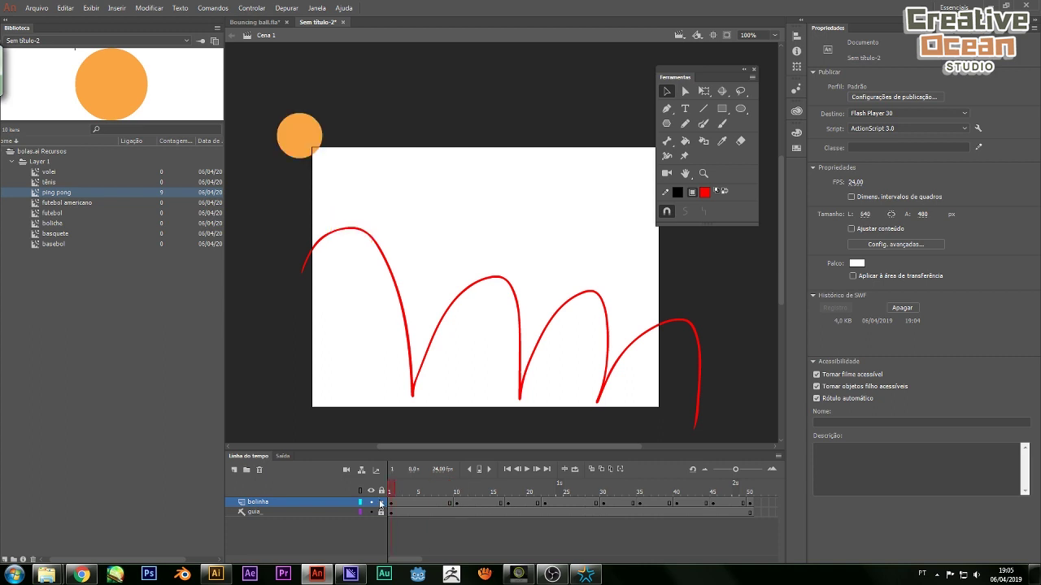
{"action": "left_click", "coordinate": [275, 514]}
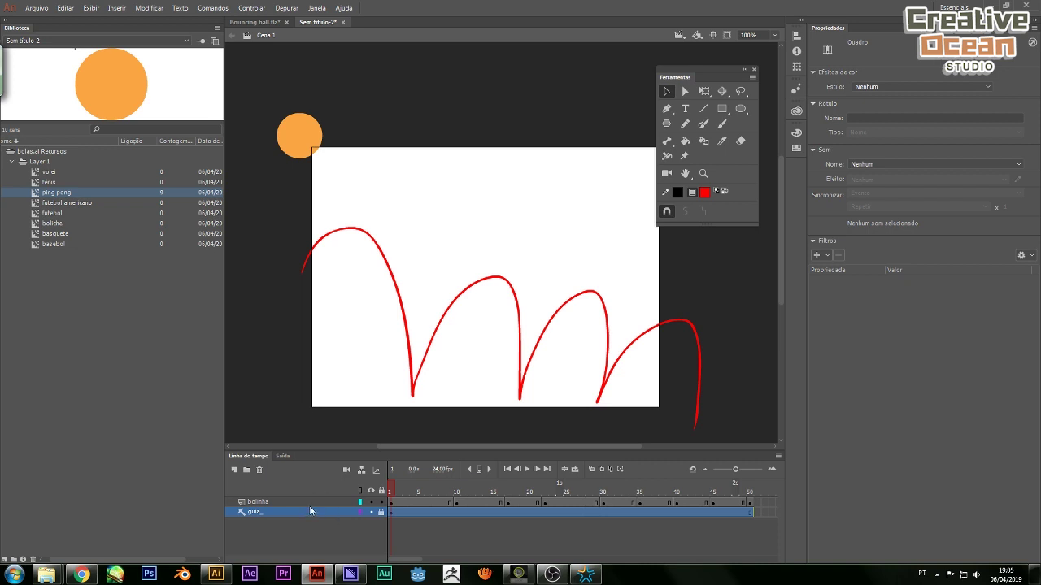
{"action": "left_click", "coordinate": [309, 502]}
{"action": "mouse_move", "coordinate": [390, 491]}
{"action": "left_mouse_down"}
{"action": "mouse_move", "coordinate": [456, 491]}
{"action": "mouse_move", "coordinate": [388, 492]}
{"action": "left_mouse_up"}
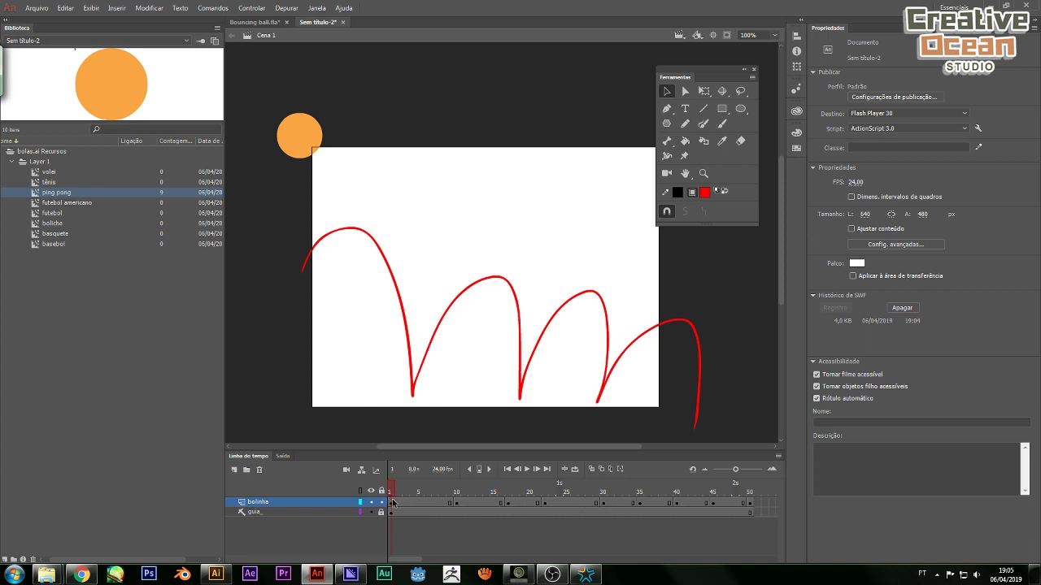
{"action": "left_click_drag", "start_coordinate": [391, 504], "coordinate": [752, 506]}
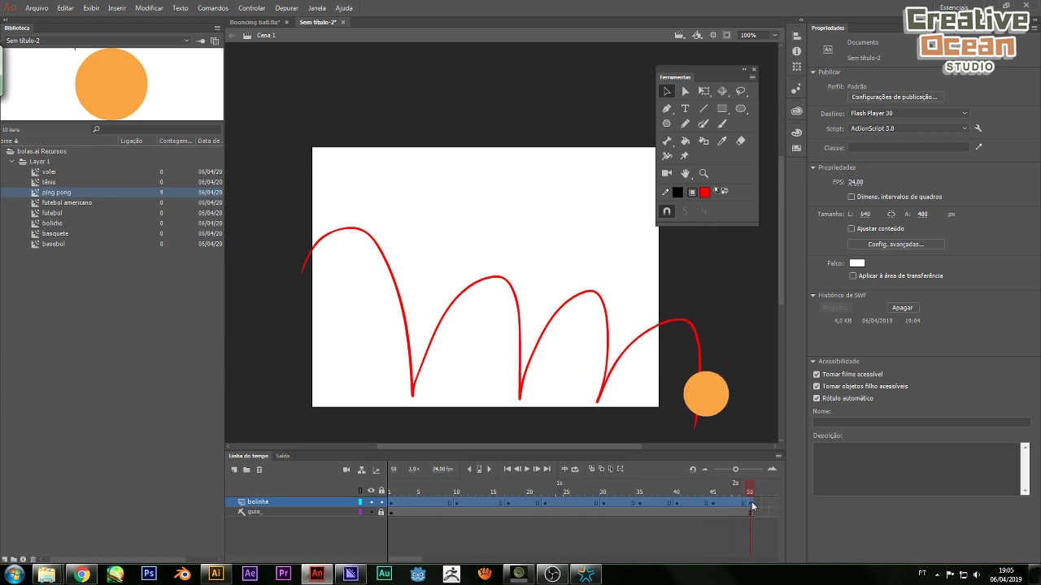
{"action": "left_click", "coordinate": [752, 505]}
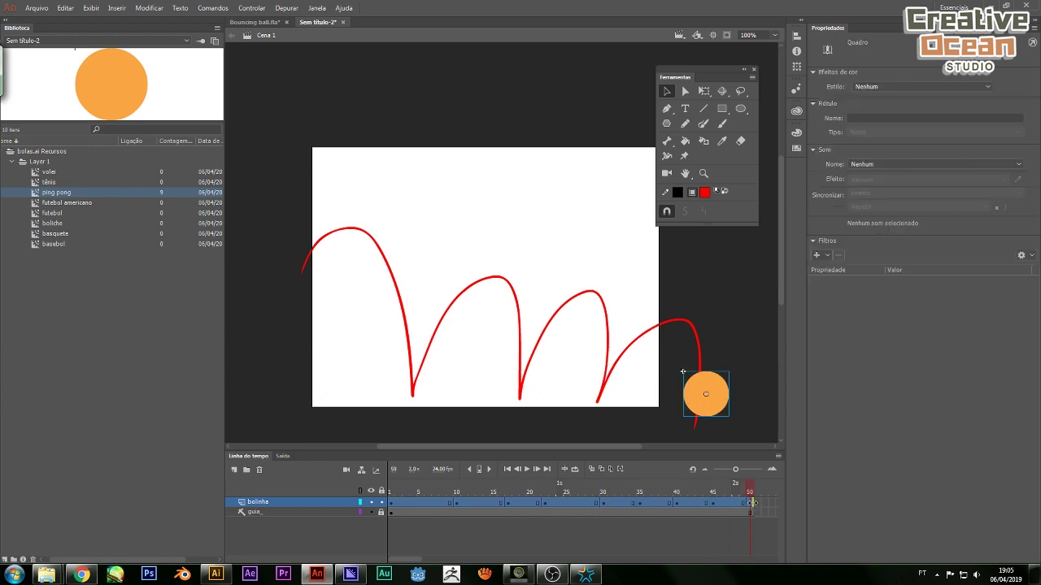
{"action": "right_click", "coordinate": [700, 504]}
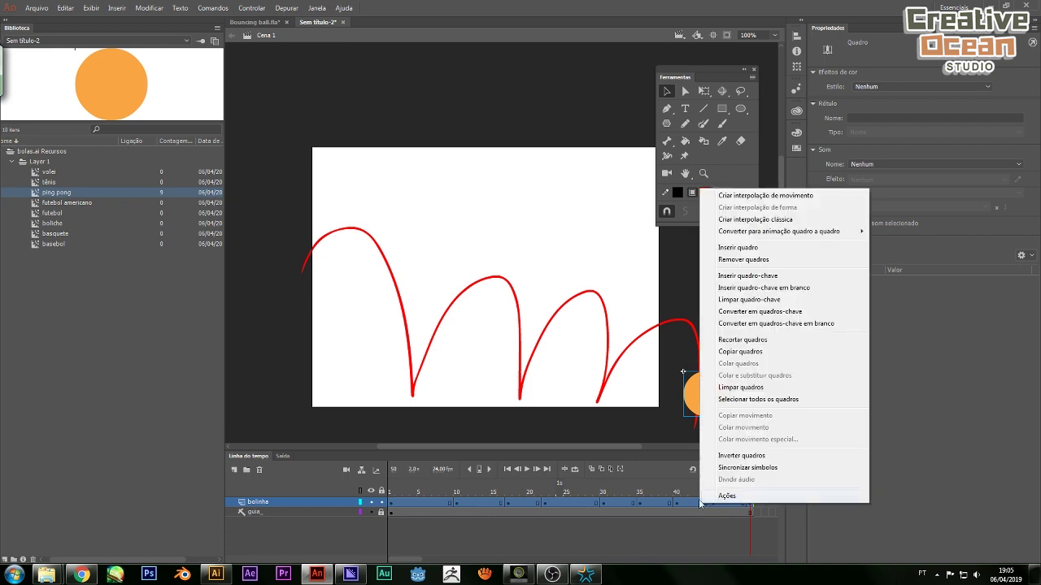
{"action": "left_click", "coordinate": [764, 221]}
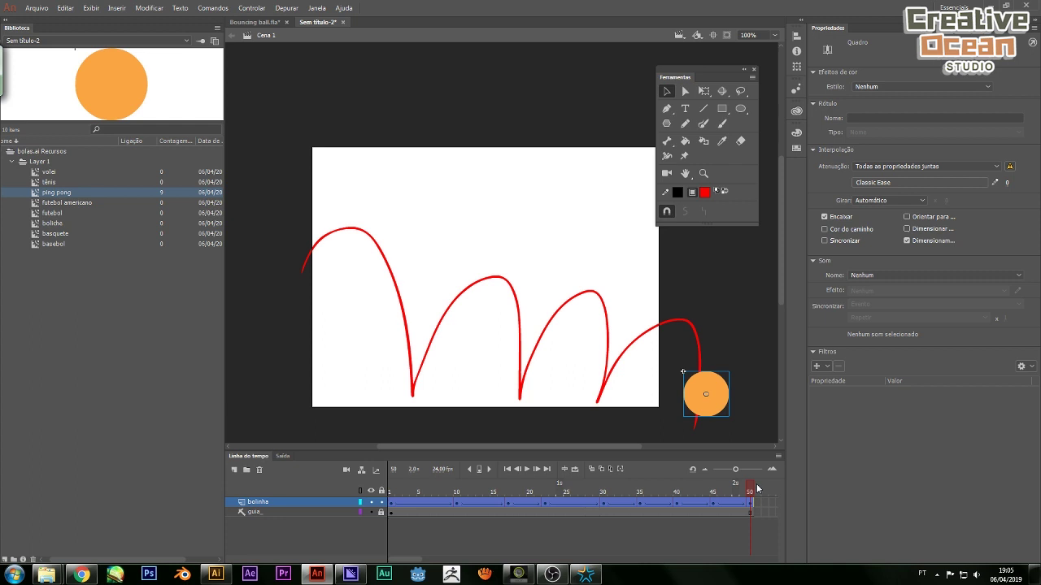
{"action": "key", "text": "ctrl+Return"}
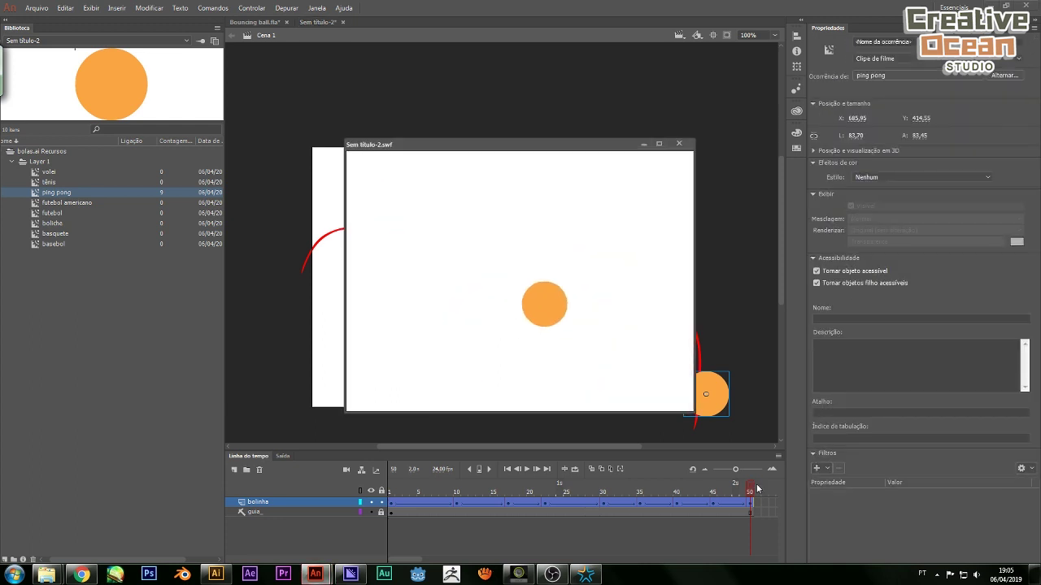
{"action": "left_click", "coordinate": [686, 147]}
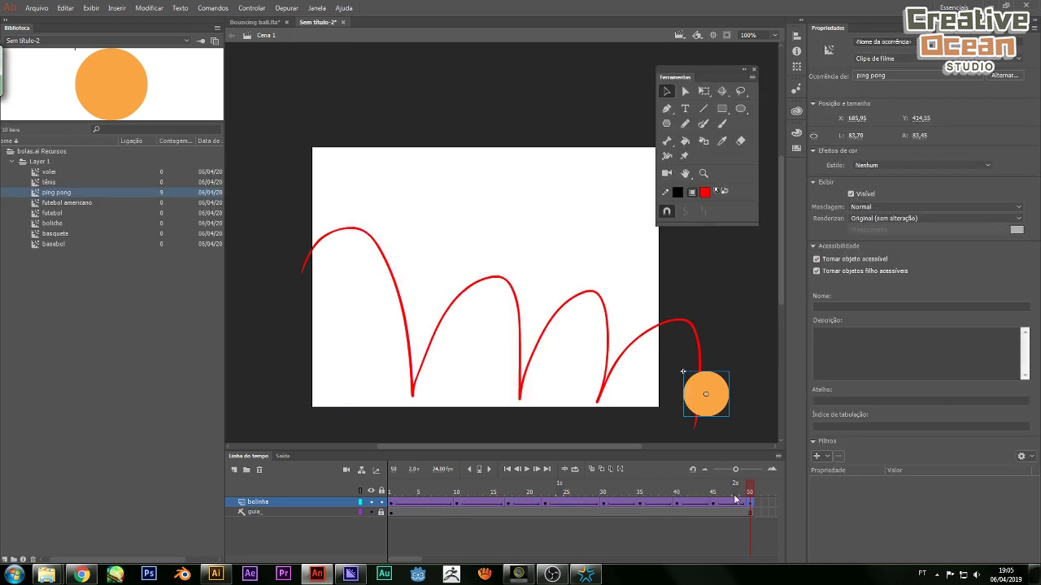
Move the playhead to frame 16 on the bolinha layer and turn on onion skinning with filled shapes
{"action": "left_click_drag", "start_coordinate": [735, 489], "coordinate": [504, 506]}
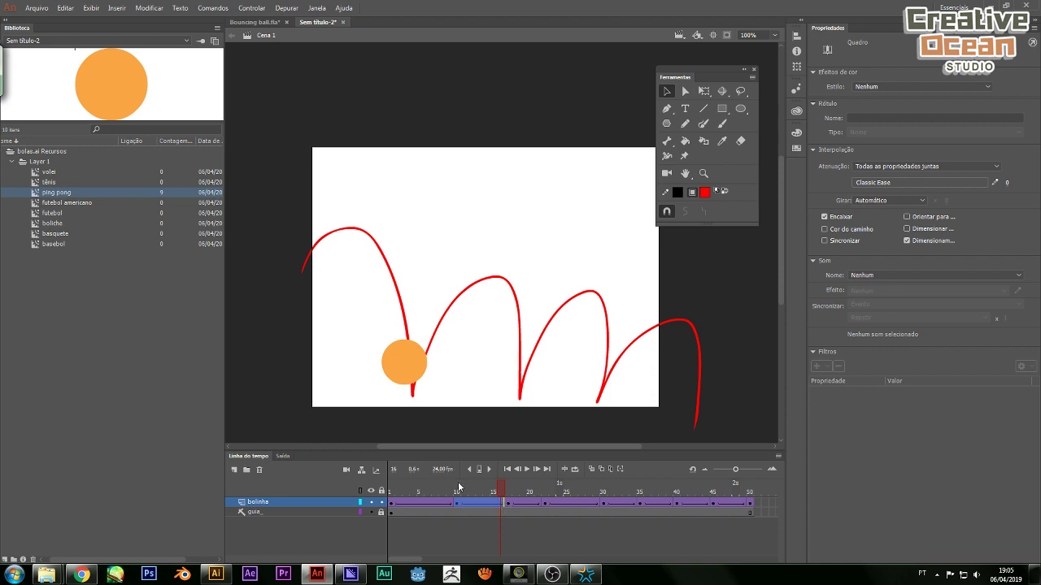
{"action": "left_click", "coordinate": [602, 469]}
{"action": "left_click", "coordinate": [591, 469]}
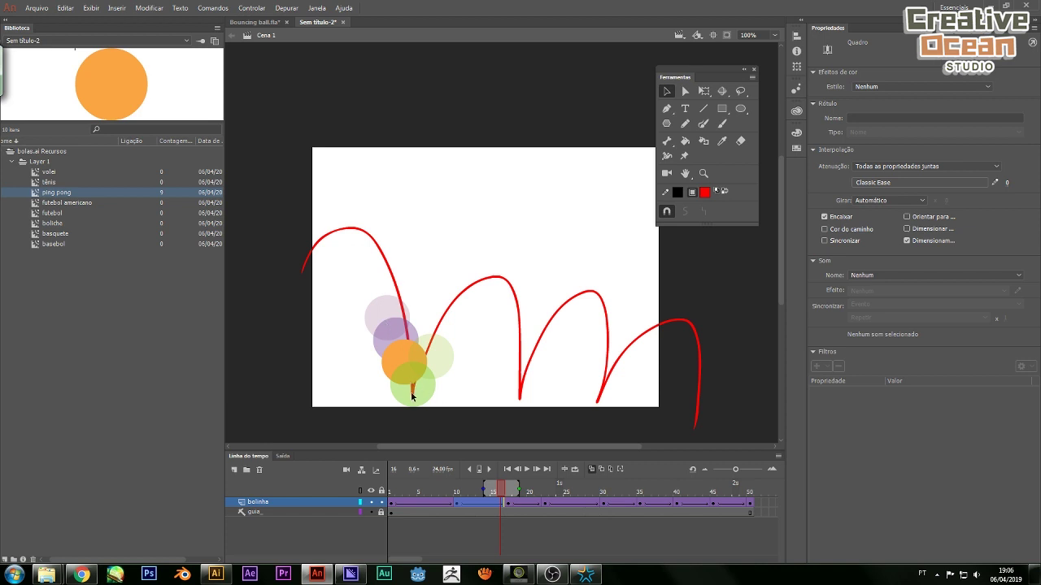
Set the Classic Ease intensity of the bolinha tween starting at frame 10 to 100 and scrub through the neighbouring frames
{"action": "mouse_move", "coordinate": [500, 493]}
{"action": "left_mouse_down"}
{"action": "mouse_move", "coordinate": [512, 492]}
{"action": "mouse_move", "coordinate": [457, 504]}
{"action": "mouse_move", "coordinate": [504, 513]}
{"action": "left_mouse_up"}
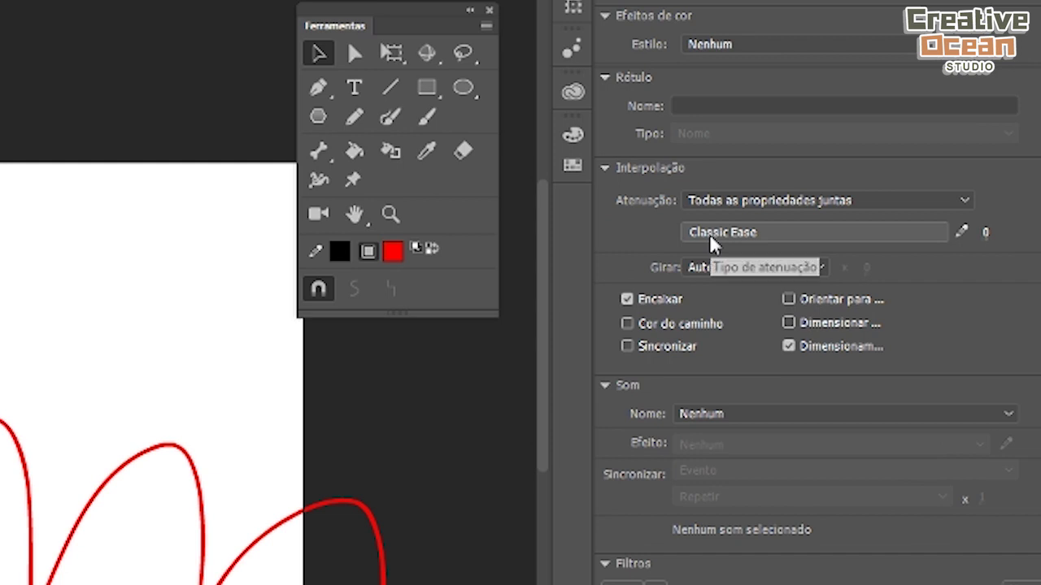
{"action": "left_click", "coordinate": [709, 233]}
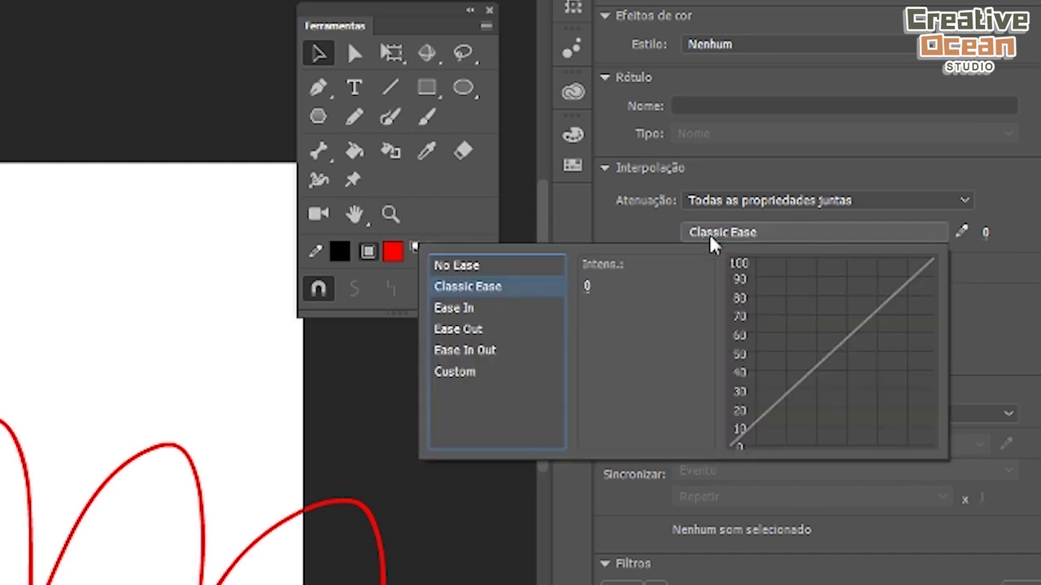
{"action": "left_click", "coordinate": [492, 307]}
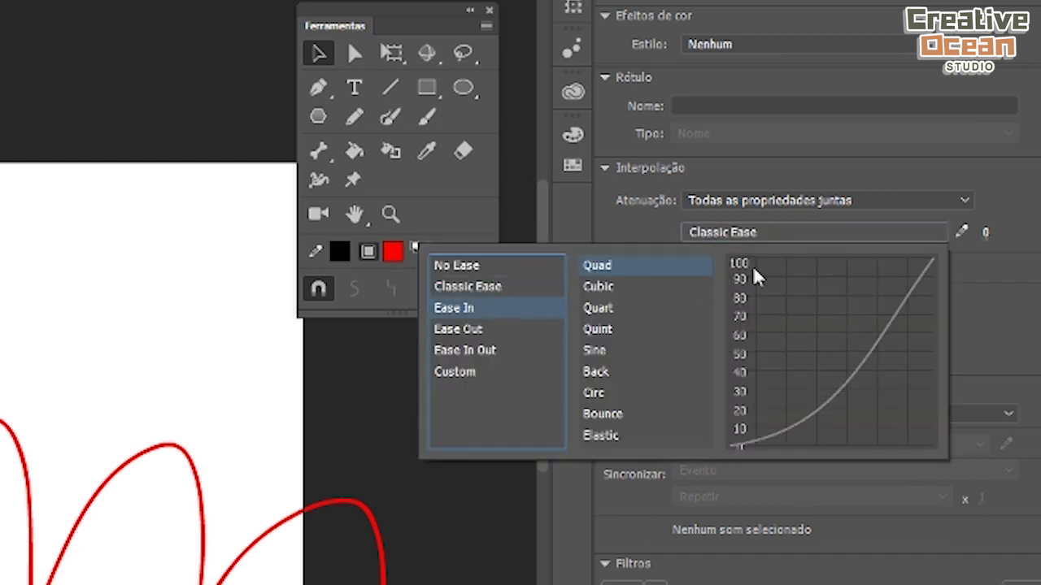
{"action": "left_click", "coordinate": [987, 232]}
{"action": "left_click", "coordinate": [987, 233]}
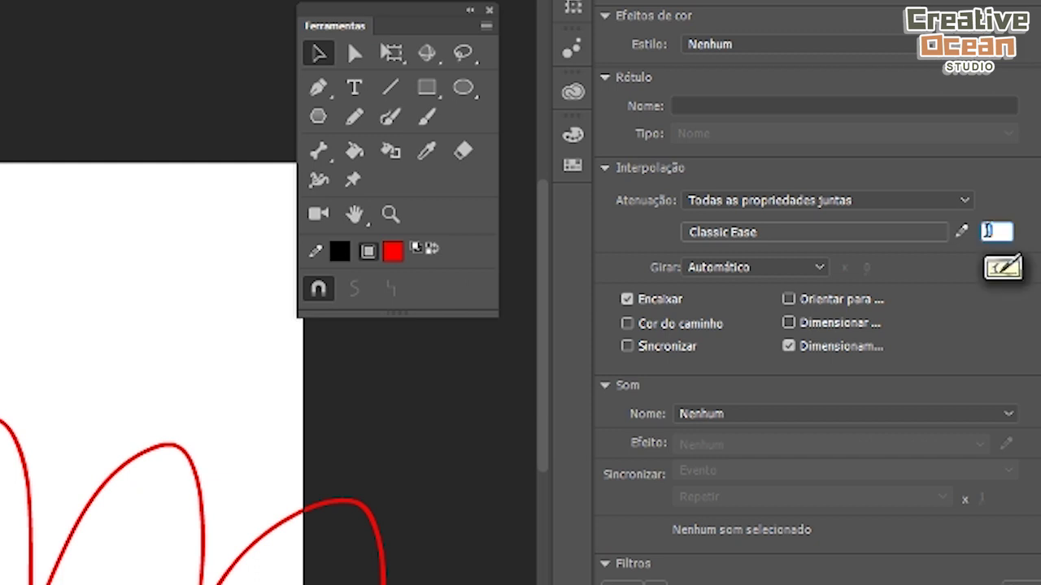
{"action": "type", "text": "100"}
{"action": "key", "text": "Return"}
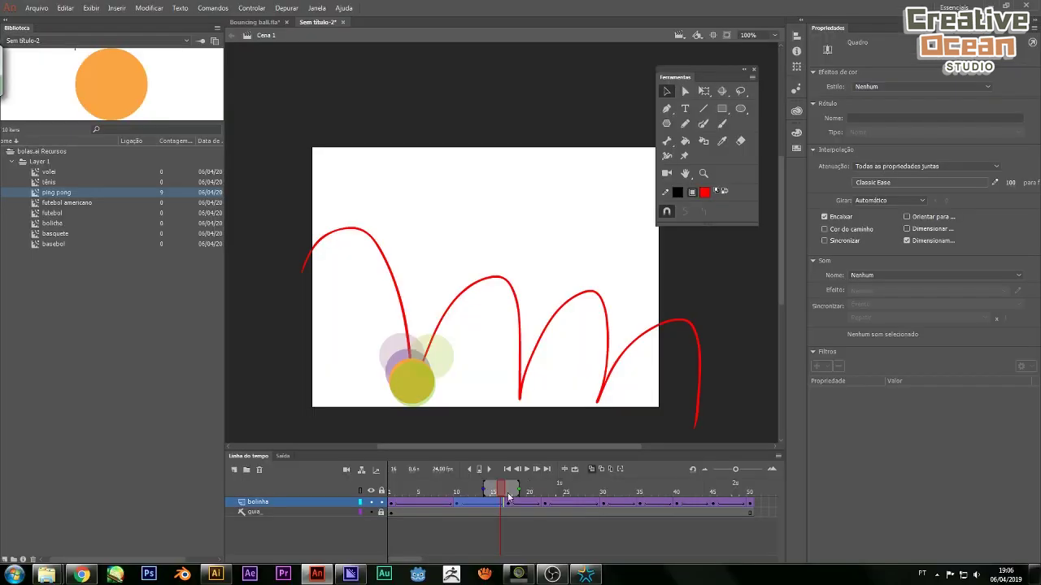
{"action": "left_click_drag", "start_coordinate": [508, 498], "coordinate": [488, 491]}
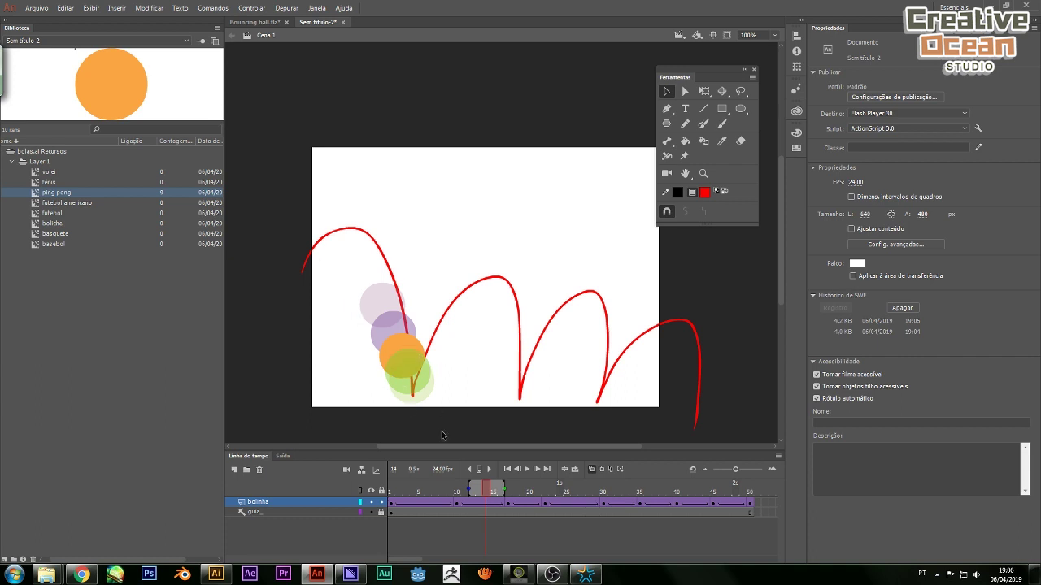
{"action": "left_click_drag", "start_coordinate": [488, 494], "coordinate": [522, 494]}
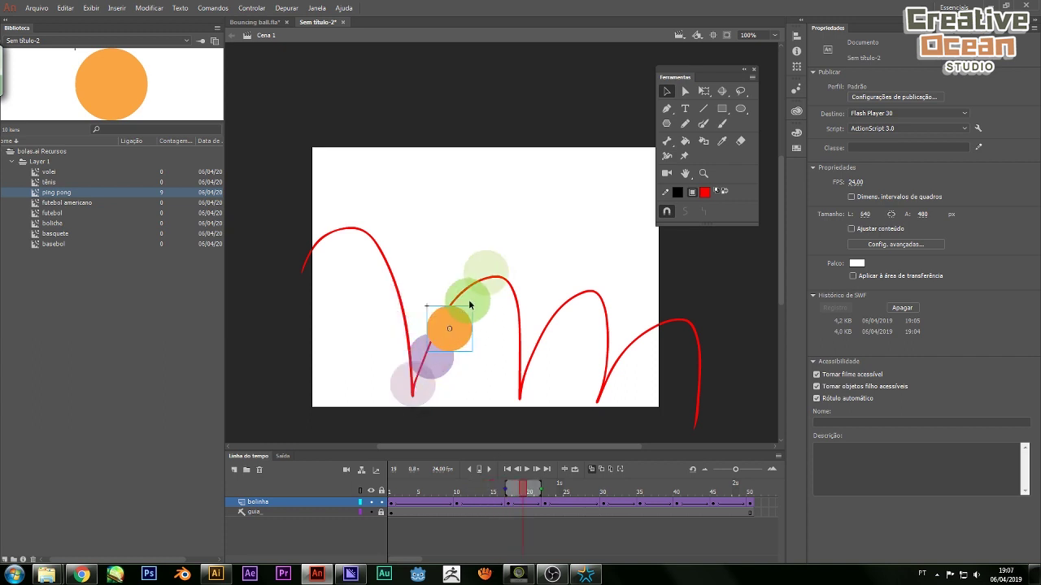
Adjust the Classic Ease intensity of the bolinha tween starting at frame 17 and scrub through the ball's rise to frame 22
{"action": "left_click_drag", "start_coordinate": [515, 500], "coordinate": [537, 497]}
{"action": "left_click", "coordinate": [919, 182]}
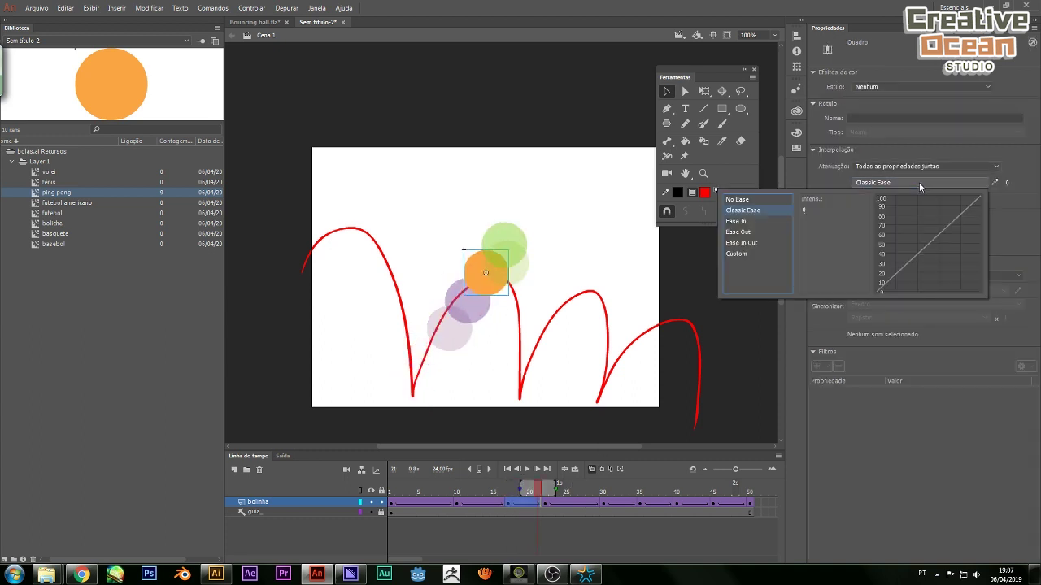
{"action": "left_click", "coordinate": [757, 223]}
{"action": "left_click", "coordinate": [1009, 183]}
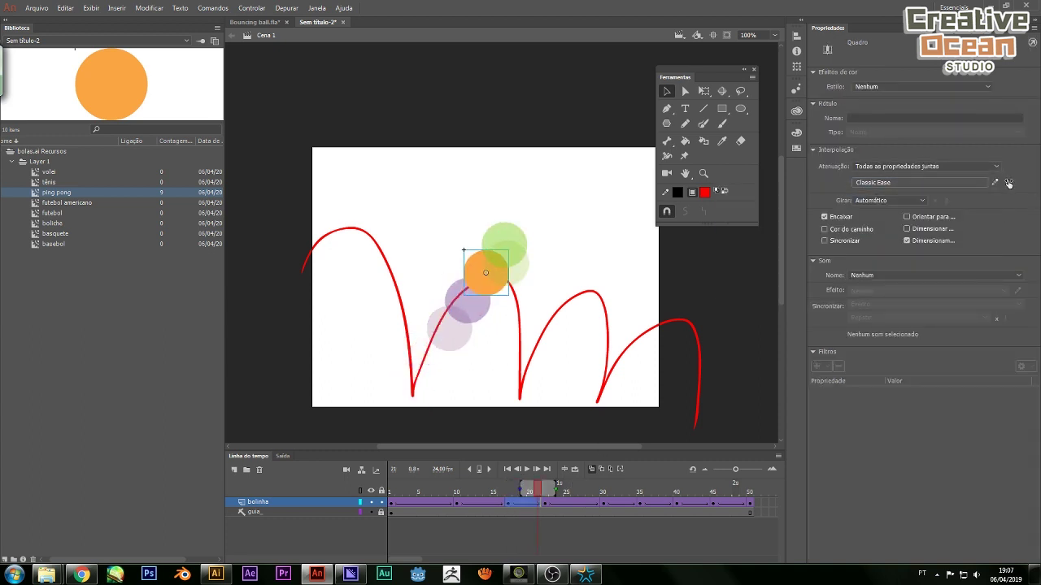
{"action": "left_click_drag", "start_coordinate": [1008, 182], "coordinate": [1025, 198]}
{"action": "left_click_drag", "start_coordinate": [533, 492], "coordinate": [514, 492]}
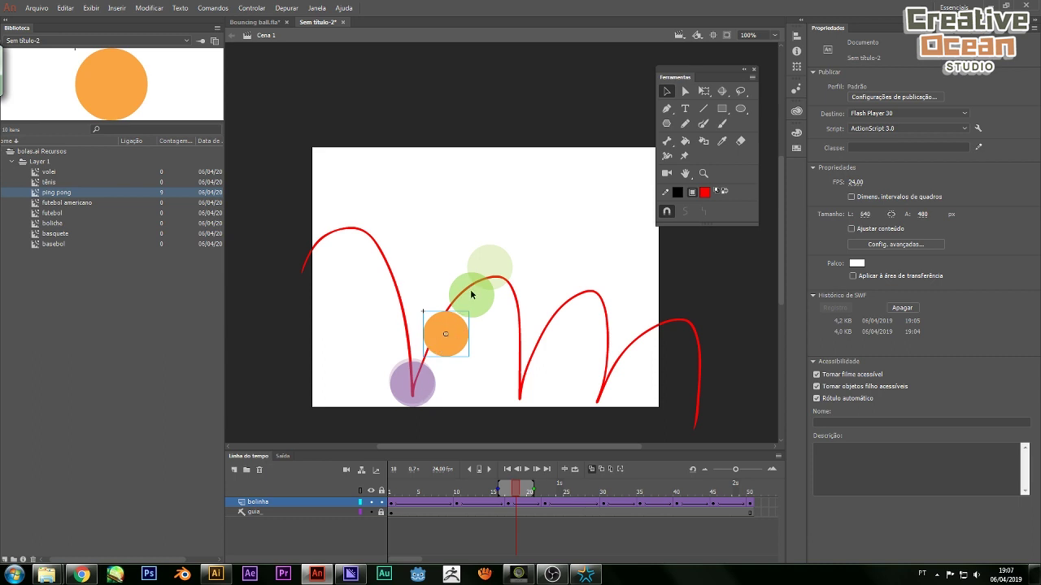
{"action": "left_click_drag", "start_coordinate": [503, 491], "coordinate": [544, 490]}
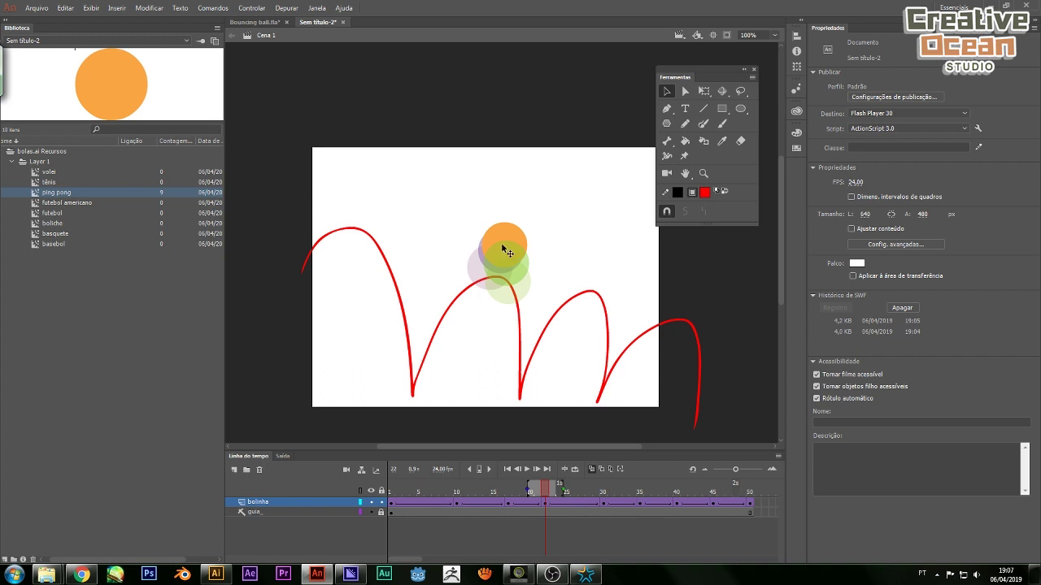
Set the Classic Ease intensity of the bolinha tween starting at frame 22 to -100
{"action": "left_click_drag", "start_coordinate": [545, 509], "coordinate": [598, 503]}
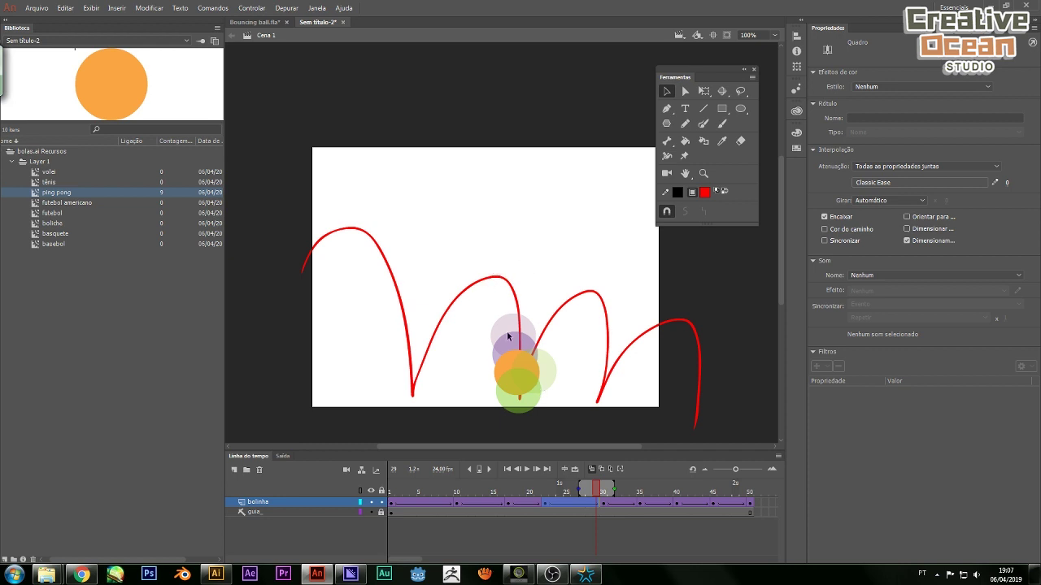
{"action": "left_click", "coordinate": [941, 181]}
{"action": "left_click", "coordinate": [745, 226]}
{"action": "left_click", "coordinate": [1008, 186]}
{"action": "key", "text": "Return"}
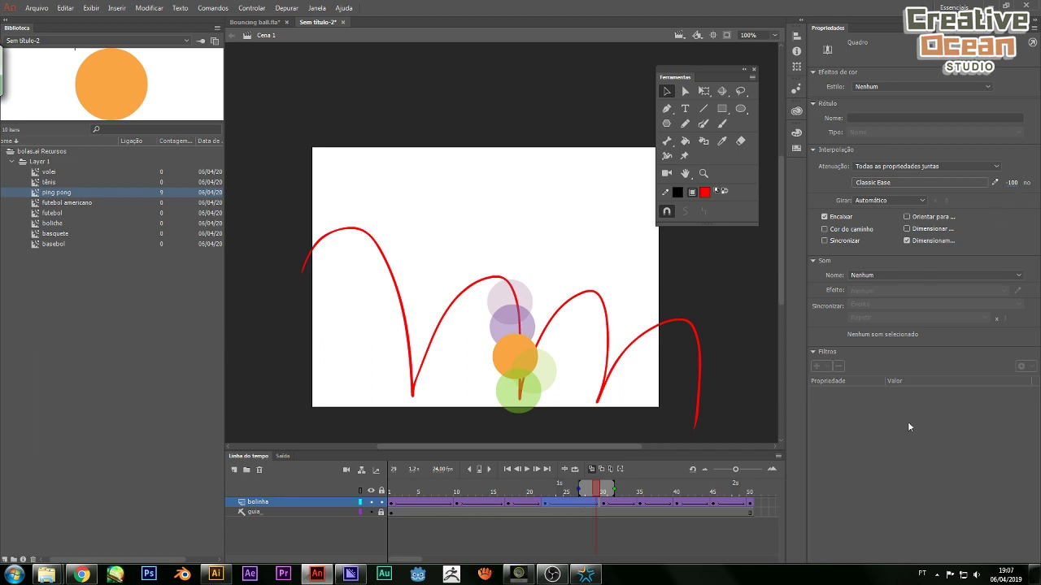
Set the Classic Ease intensity of the bolinha tween starting at frame 30 to 100
{"action": "left_click_drag", "start_coordinate": [597, 491], "coordinate": [635, 504]}
{"action": "left_click", "coordinate": [938, 182]}
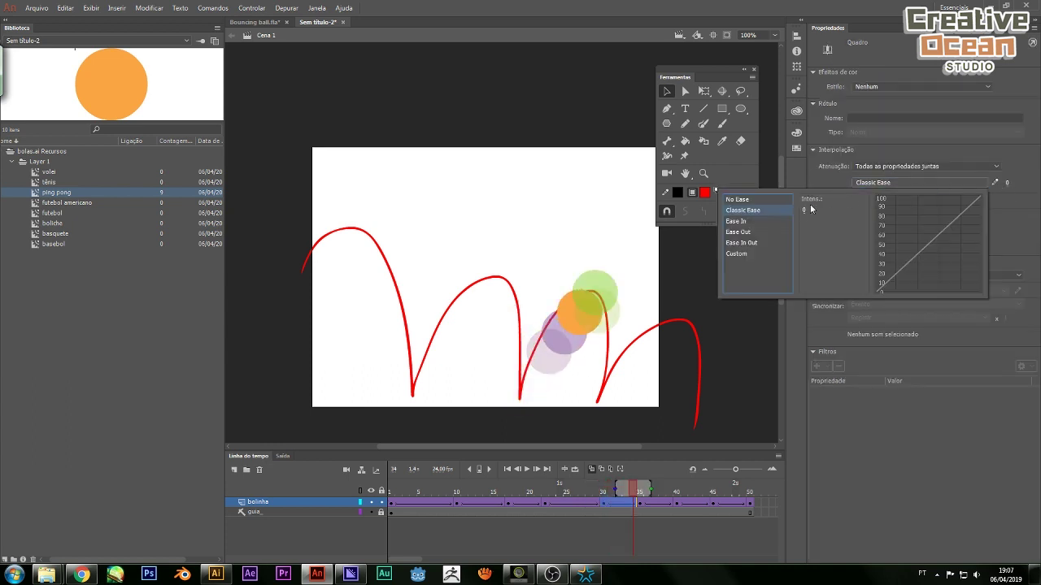
{"action": "mouse_move", "coordinate": [762, 224]}
{"action": "left_click", "coordinate": [1007, 182]}
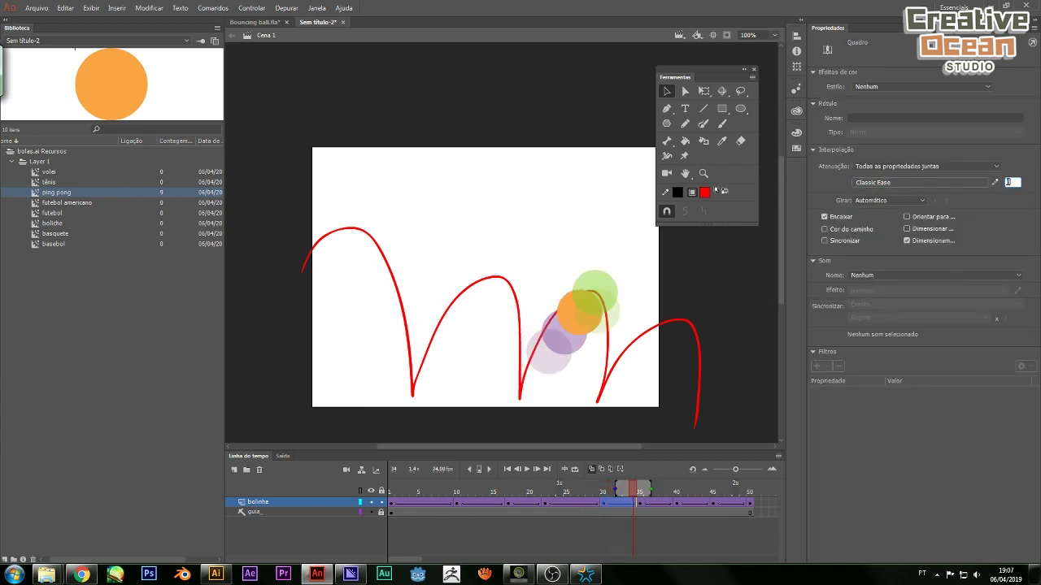
{"action": "left_click", "coordinate": [1008, 183]}
{"action": "type", "text": "100"}
{"action": "key", "text": "Return"}
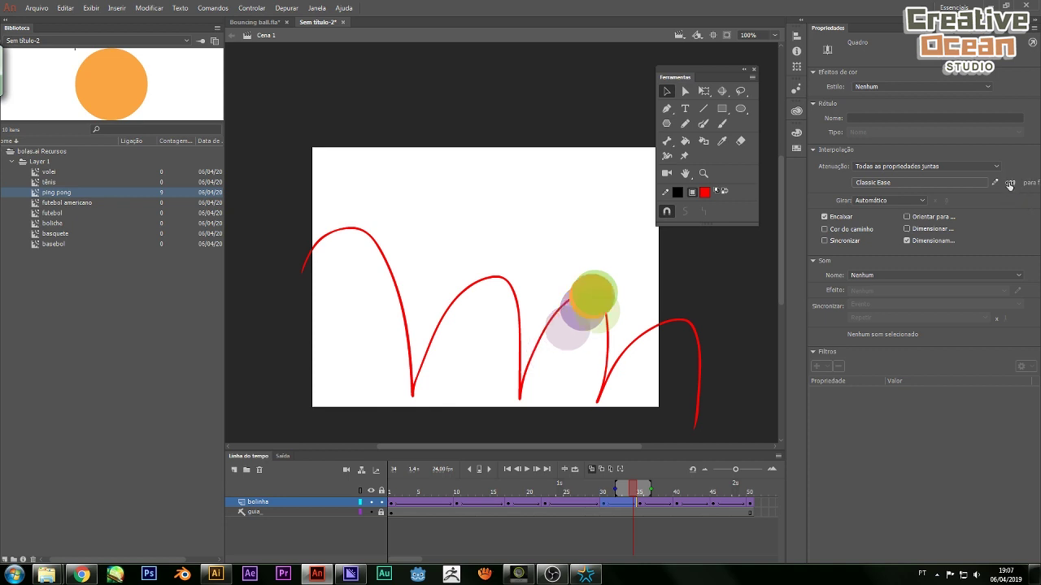
Set the Classic Ease intensity of the bolinha tween starting at frame 35 to -100
{"action": "left_click", "coordinate": [639, 489]}
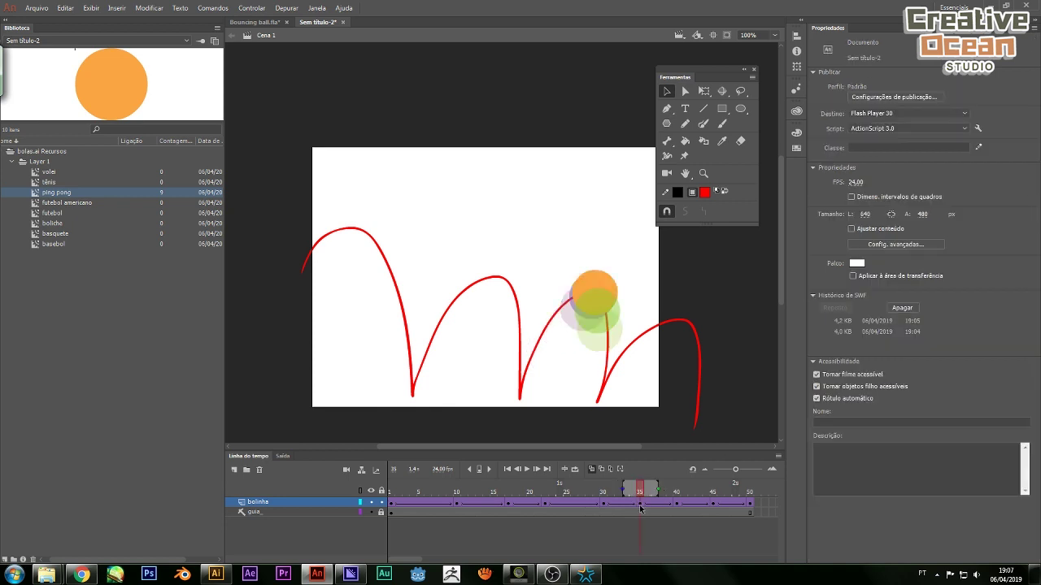
{"action": "left_click_drag", "start_coordinate": [641, 489], "coordinate": [668, 506]}
{"action": "left_click", "coordinate": [668, 504]}
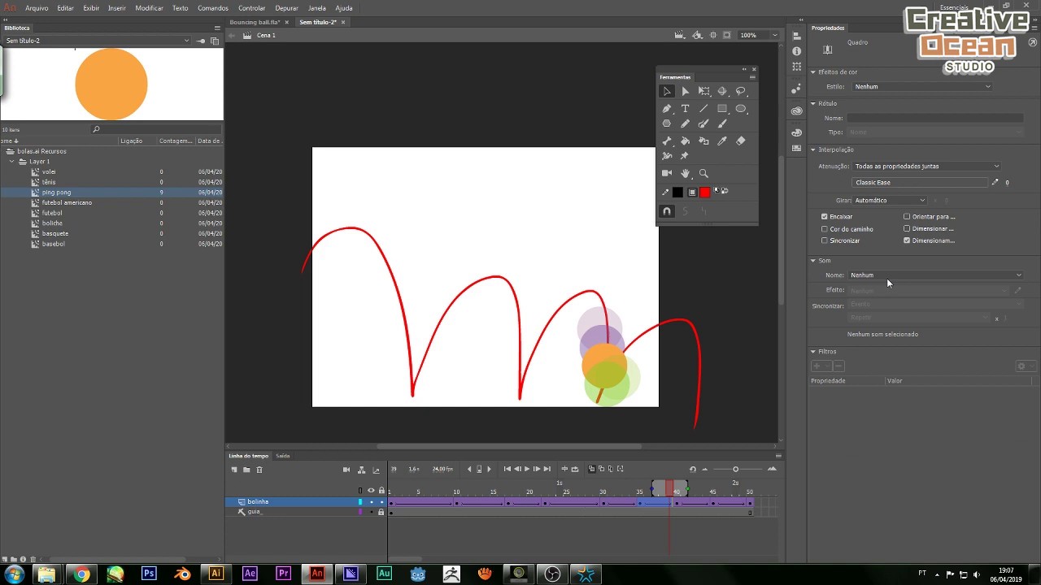
{"action": "left_click", "coordinate": [1007, 183]}
{"action": "type", "text": "-100"}
{"action": "key", "text": "Return"}
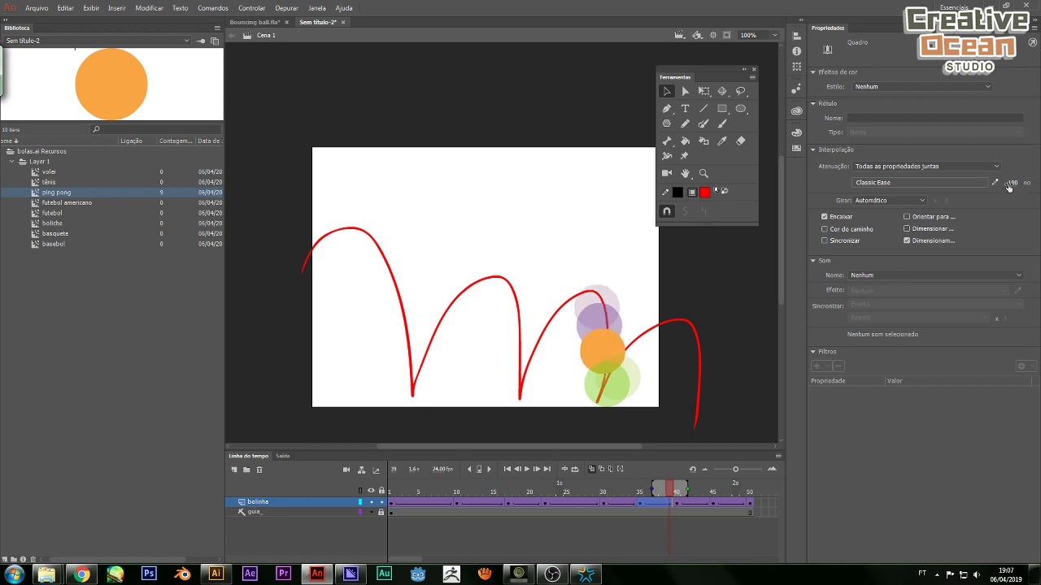
Set the Classic Ease intensity of the bolinha tween starting at frame 40 to 100
{"action": "left_click_drag", "start_coordinate": [675, 505], "coordinate": [707, 505]}
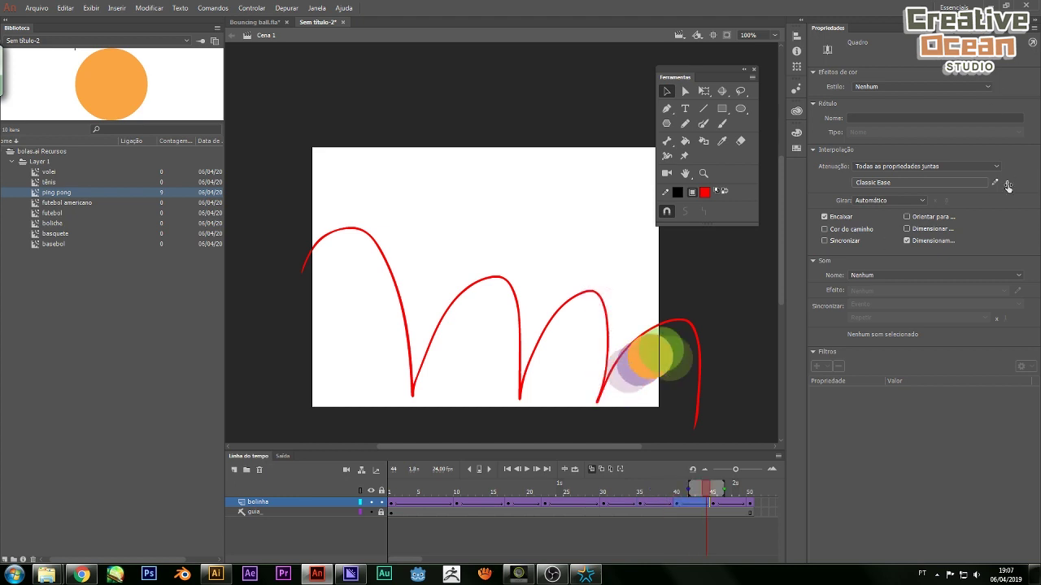
{"action": "left_click", "coordinate": [939, 182]}
{"action": "left_click", "coordinate": [758, 222]}
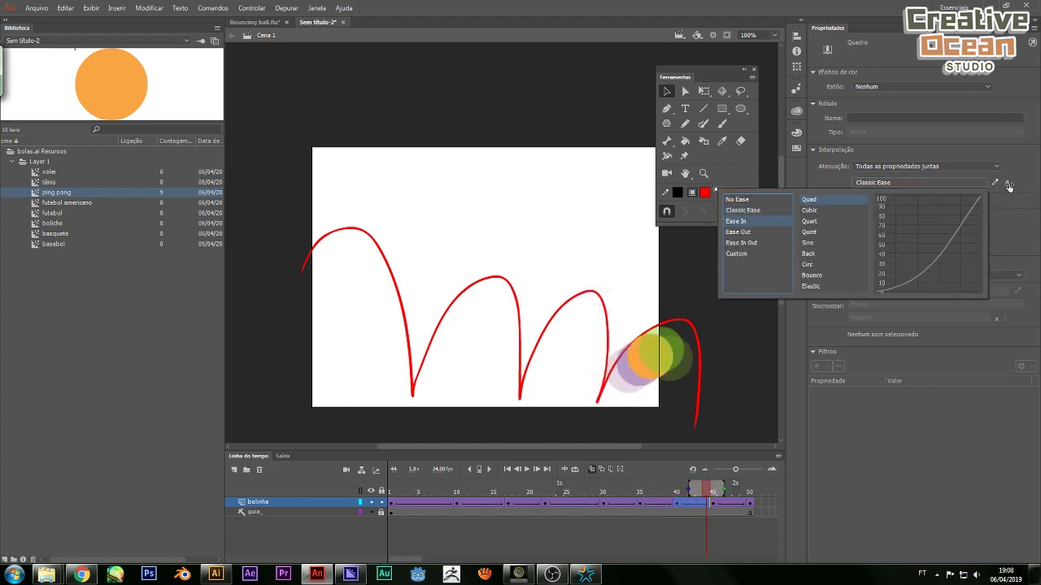
{"action": "left_click", "coordinate": [1008, 182]}
{"action": "type", "text": "100"}
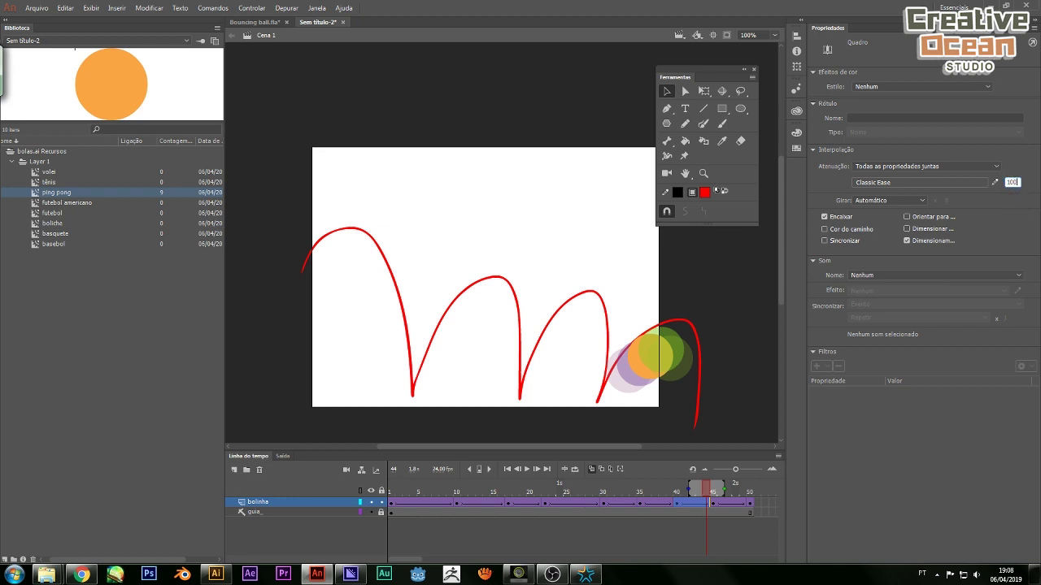
{"action": "key", "text": "Return"}
Set the Classic Ease intensity of the bolinha tween starting at frame 45 to -100
{"action": "left_click_drag", "start_coordinate": [702, 486], "coordinate": [742, 486]}
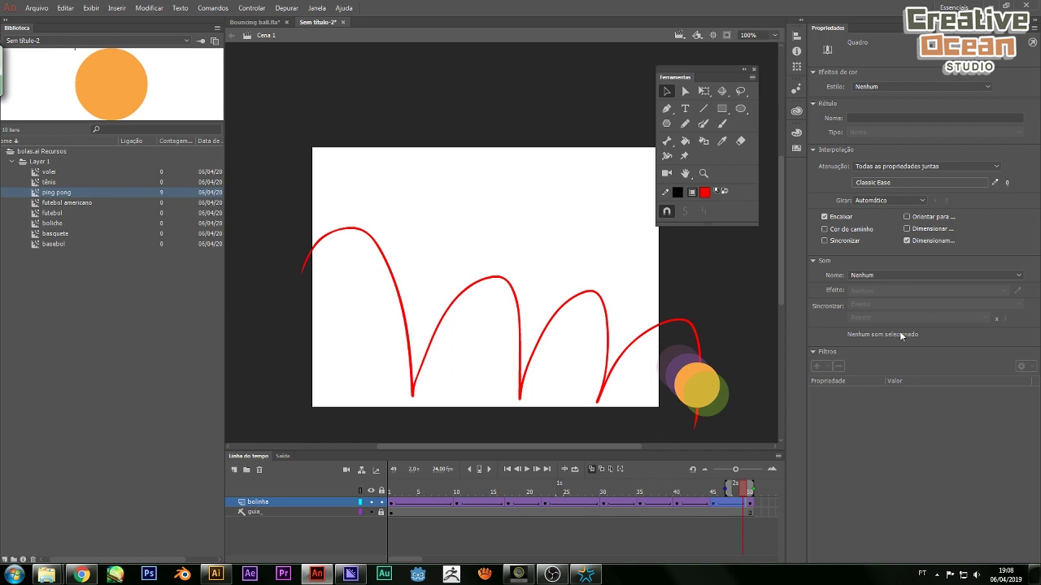
{"action": "left_click", "coordinate": [953, 183]}
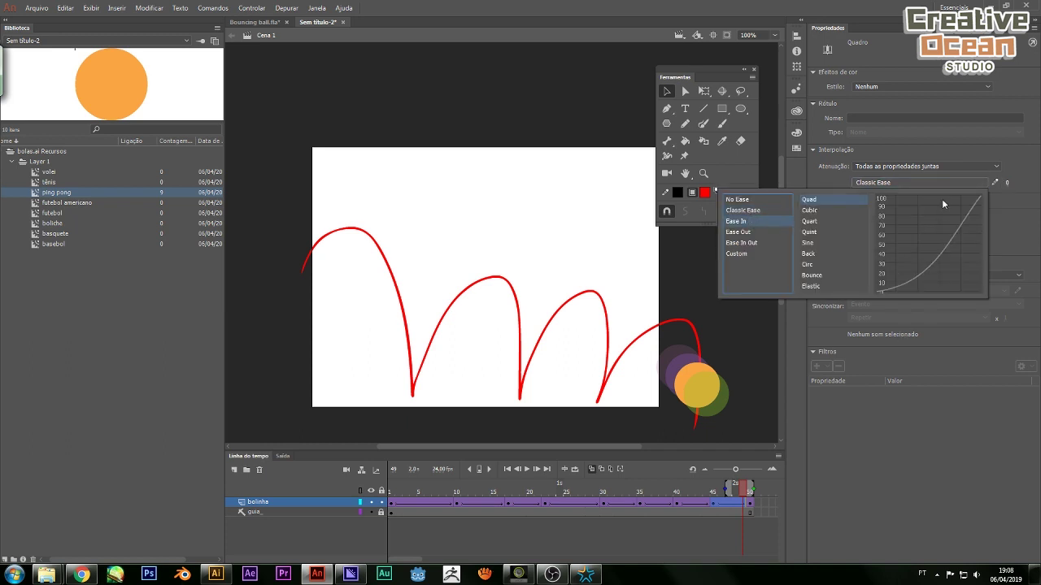
{"action": "left_click", "coordinate": [1013, 183]}
{"action": "left_click", "coordinate": [1009, 182]}
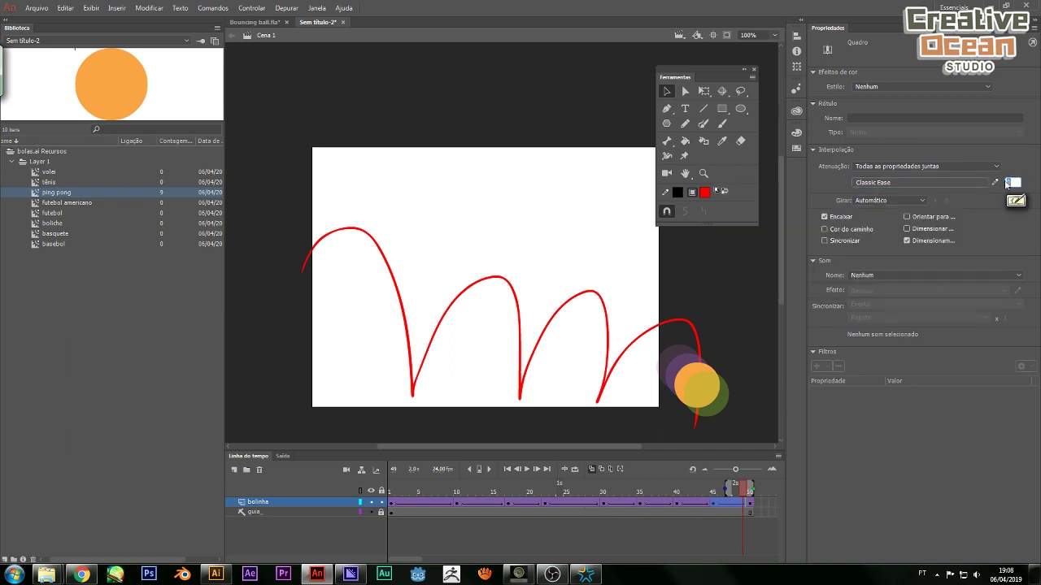
{"action": "key", "text": "Return"}
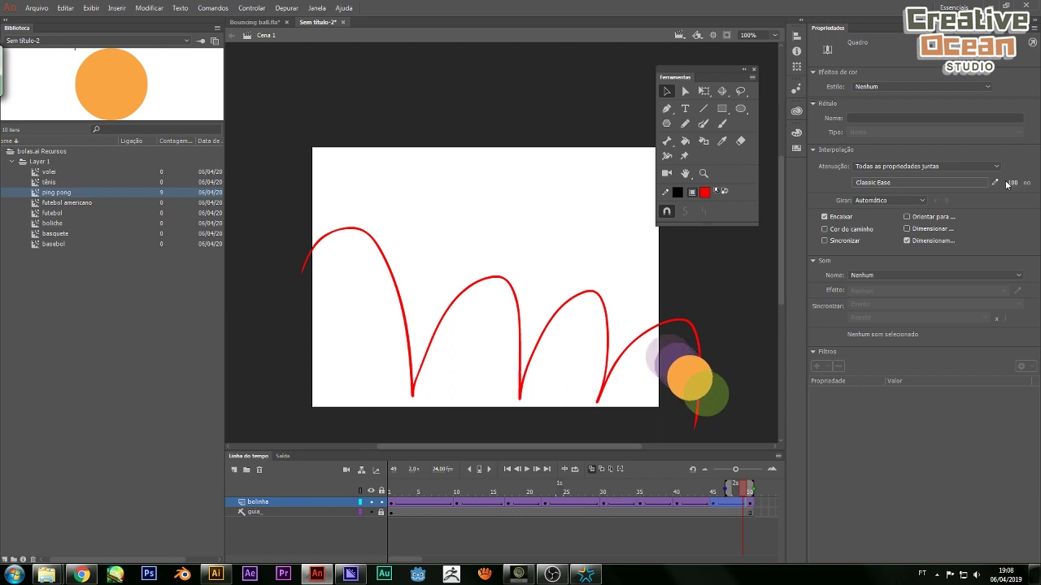
Preview the eased animation as a test movie, close it, and scrub from frame 1 to the first bounce
{"action": "key", "text": "ctrl+Return"}
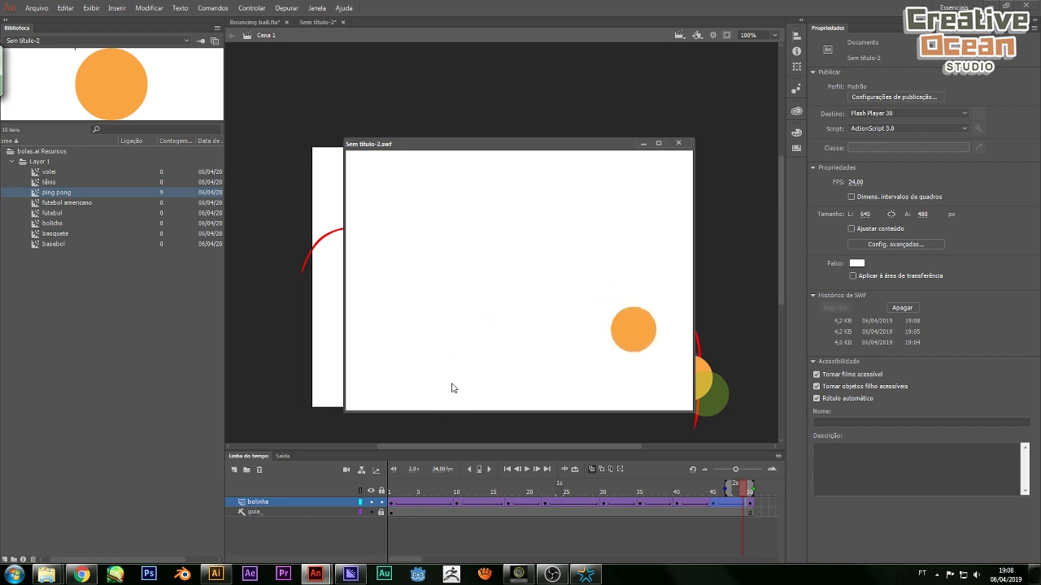
{"action": "left_click", "coordinate": [683, 145]}
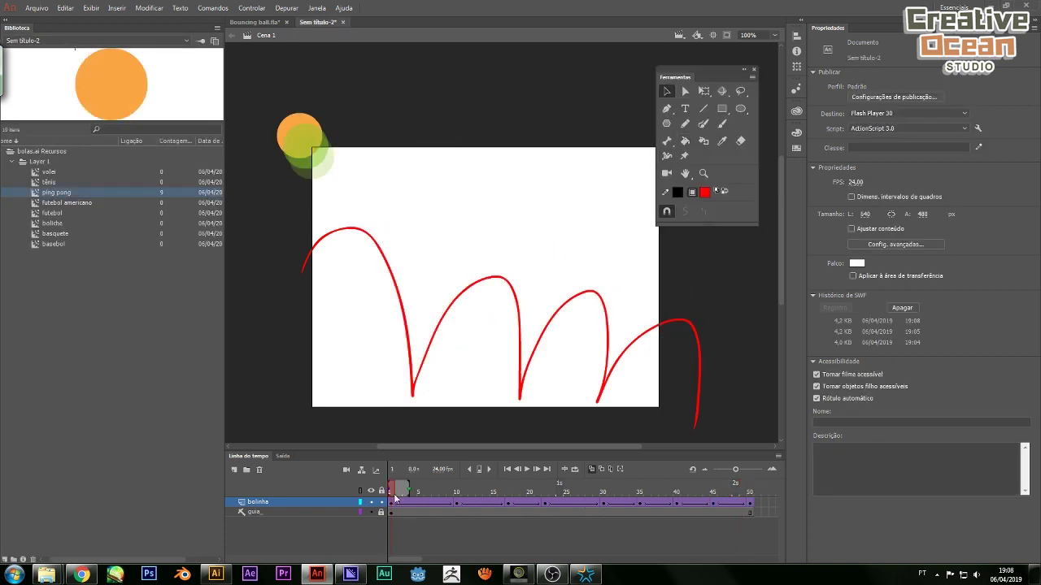
{"action": "left_click_drag", "start_coordinate": [396, 498], "coordinate": [498, 497]}
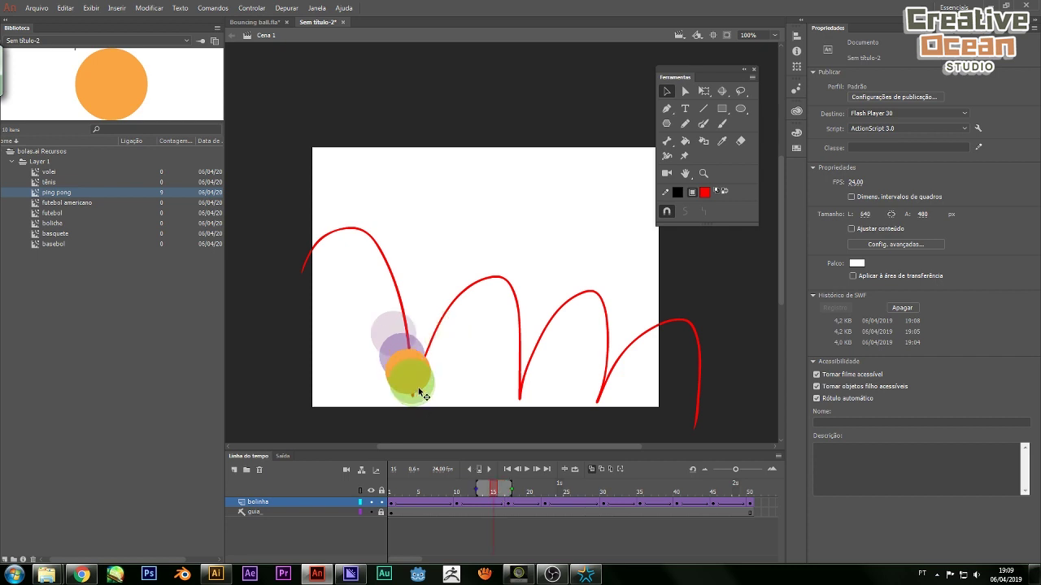
Keyframe the ball at frame 16 with Free Transform, stretching and tilting it along its fall before the first bounce
{"action": "key", "text": "q"}
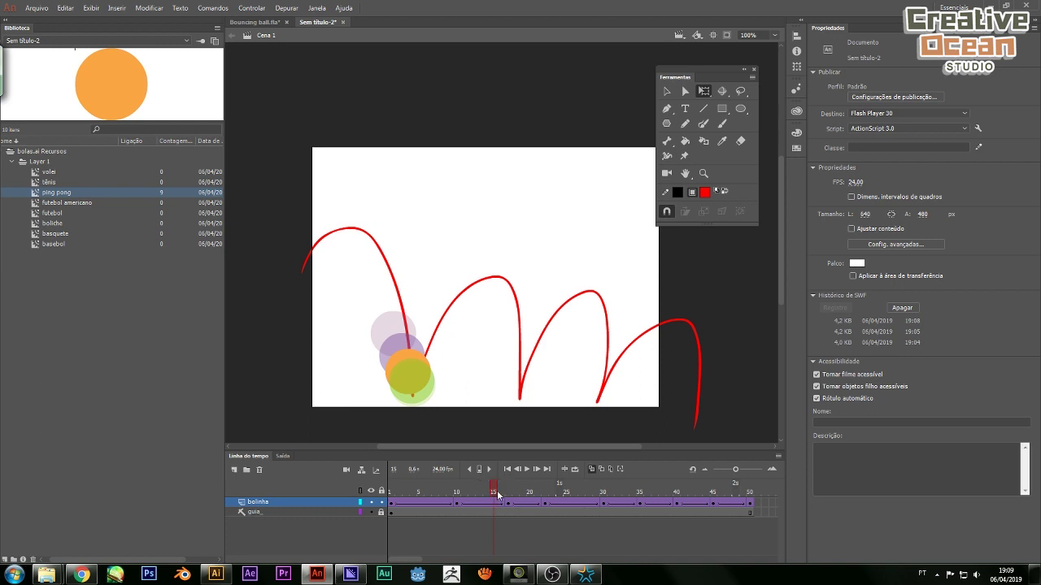
{"action": "left_click_drag", "start_coordinate": [493, 492], "coordinate": [507, 493]}
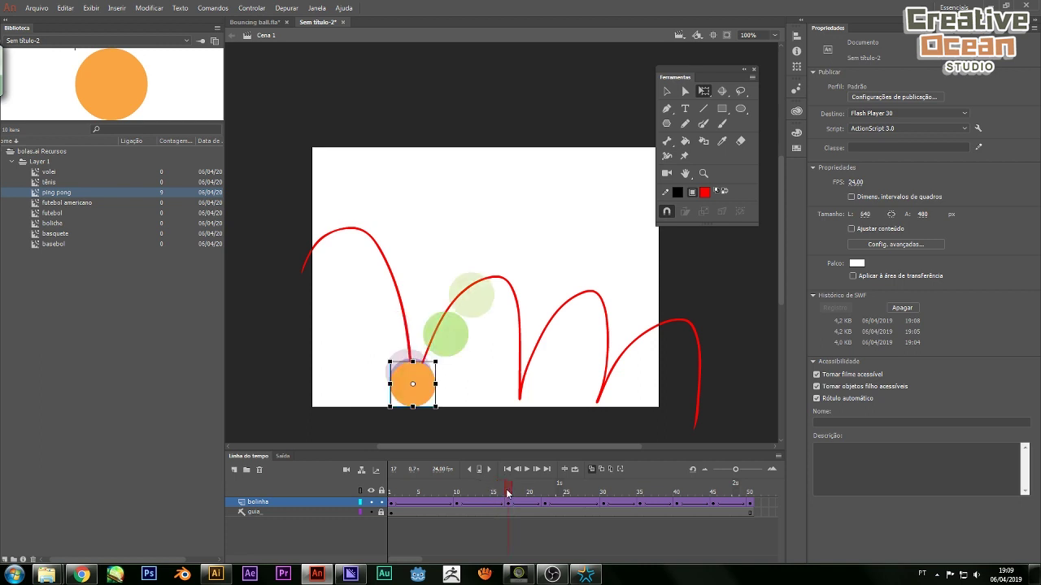
{"action": "left_click_drag", "start_coordinate": [507, 493], "coordinate": [500, 493]}
{"action": "left_click", "coordinate": [500, 502]}
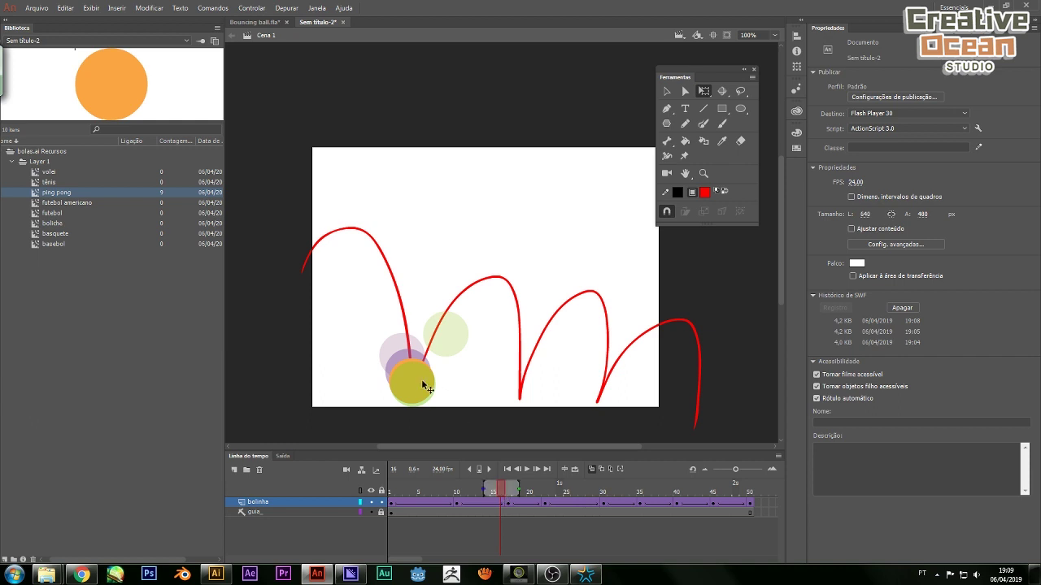
{"action": "left_click", "coordinate": [419, 372]}
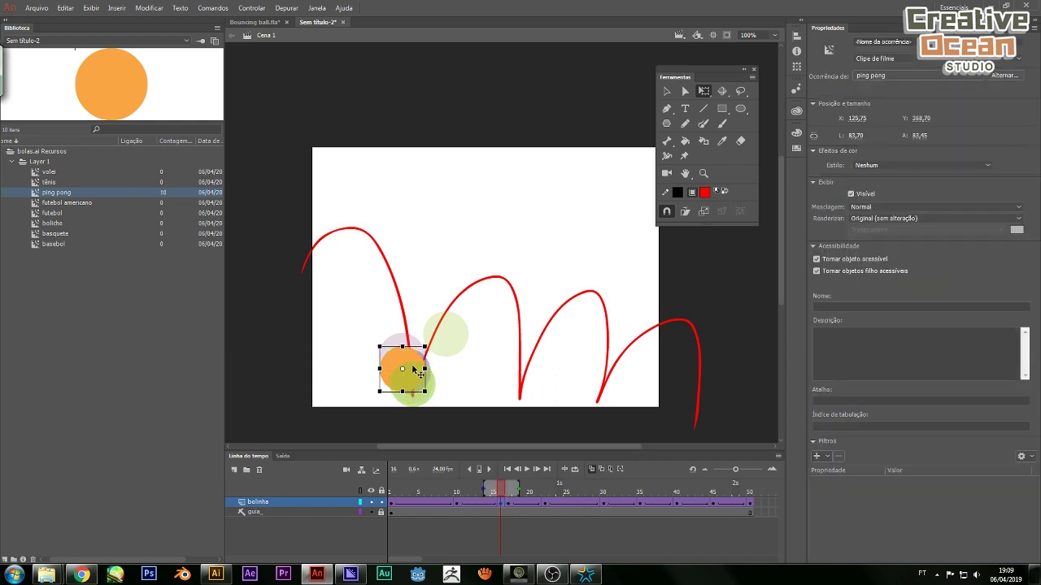
{"action": "mouse_move", "coordinate": [419, 373]}
{"action": "left_mouse_down"}
{"action": "mouse_move", "coordinate": [428, 383]}
{"action": "mouse_move", "coordinate": [429, 356]}
{"action": "mouse_move", "coordinate": [413, 372]}
{"action": "left_mouse_up"}
{"action": "left_click", "coordinate": [451, 392]}
Keyframe the ball at frame 18, tilted along the rising path and stretched to about 95 × 119 px
{"action": "left_click_drag", "start_coordinate": [500, 486], "coordinate": [515, 491]}
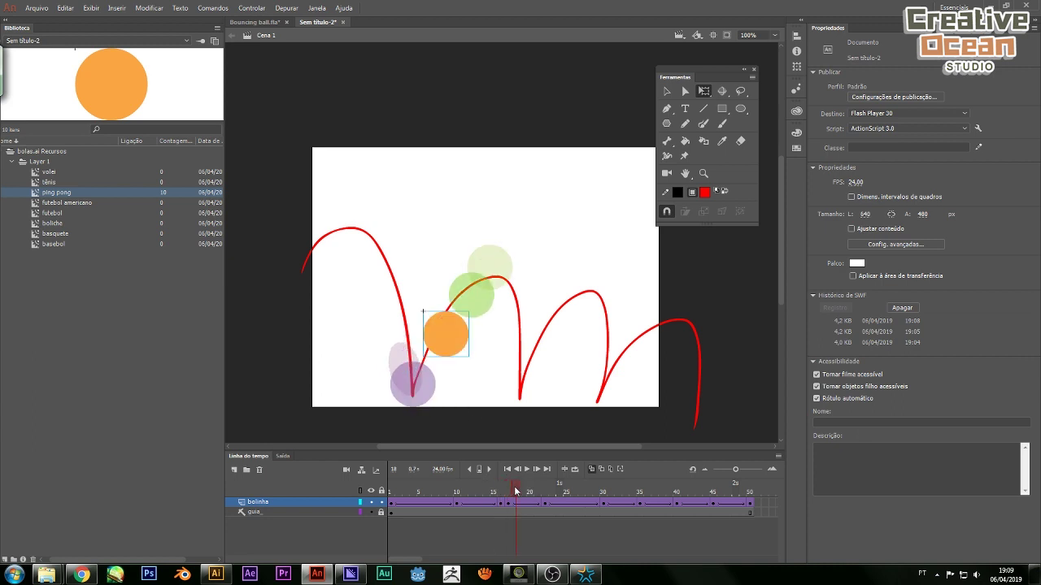
{"action": "left_click", "coordinate": [473, 353]}
{"action": "left_click_drag", "start_coordinate": [487, 365], "coordinate": [488, 316]}
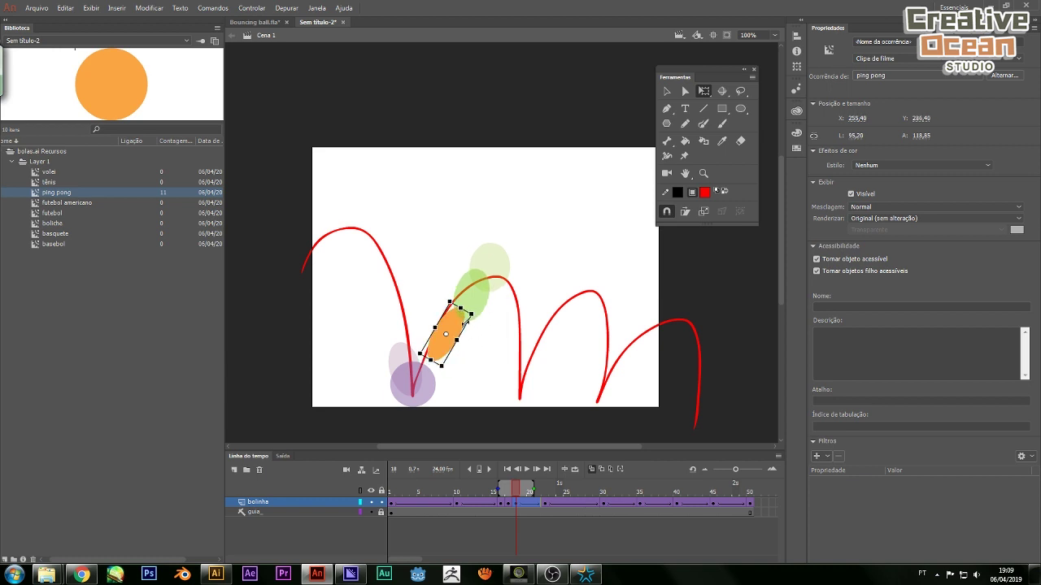
{"action": "mouse_move", "coordinate": [514, 493]}
{"action": "left_mouse_down"}
{"action": "mouse_move", "coordinate": [503, 490]}
{"action": "mouse_move", "coordinate": [515, 488]}
{"action": "left_mouse_up"}
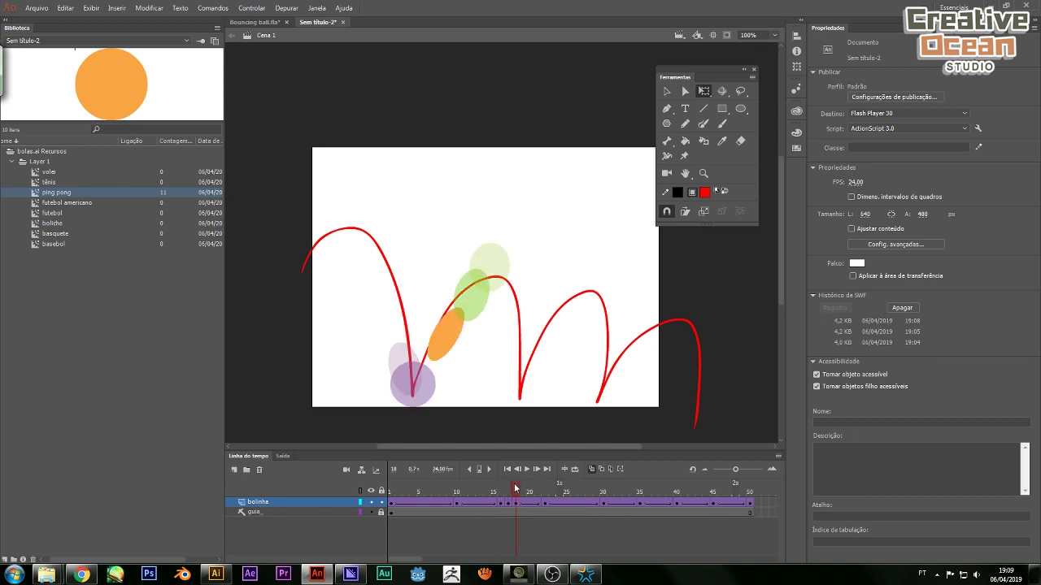
Try a heavily exaggerated stretch of the ball along the path at frame 18, and undo it
{"action": "left_click", "coordinate": [446, 339]}
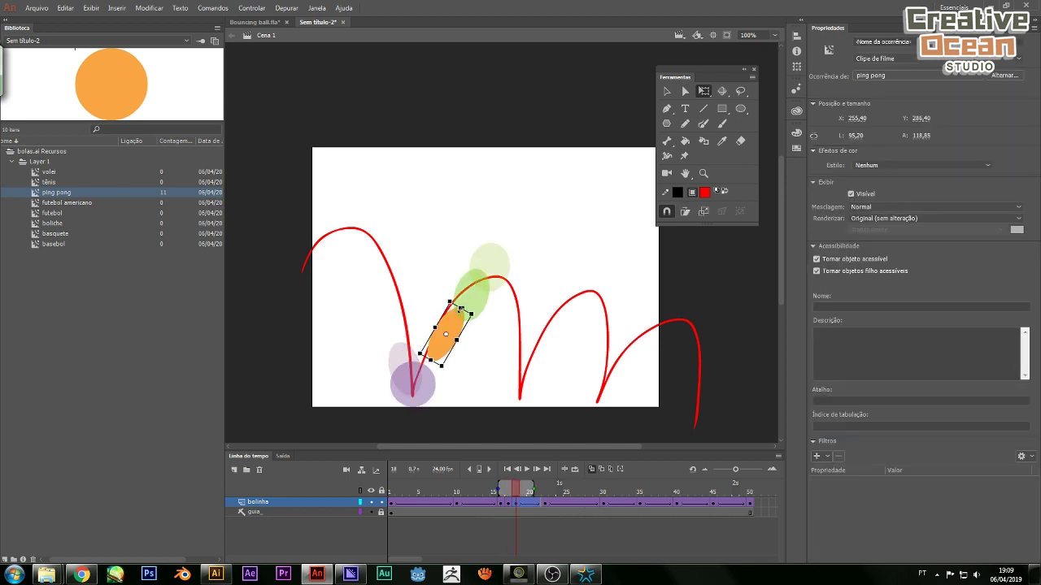
{"action": "left_click_drag", "start_coordinate": [460, 309], "coordinate": [524, 208]}
{"action": "left_click", "coordinate": [583, 276]}
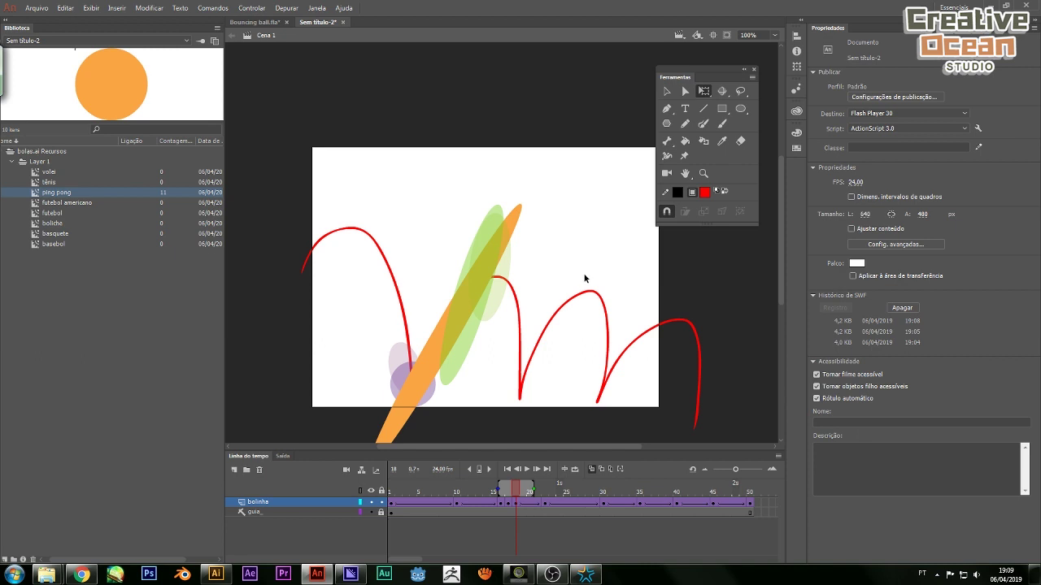
{"action": "key", "text": "ctrl+a"}
{"action": "key", "text": "ctrl+z"}
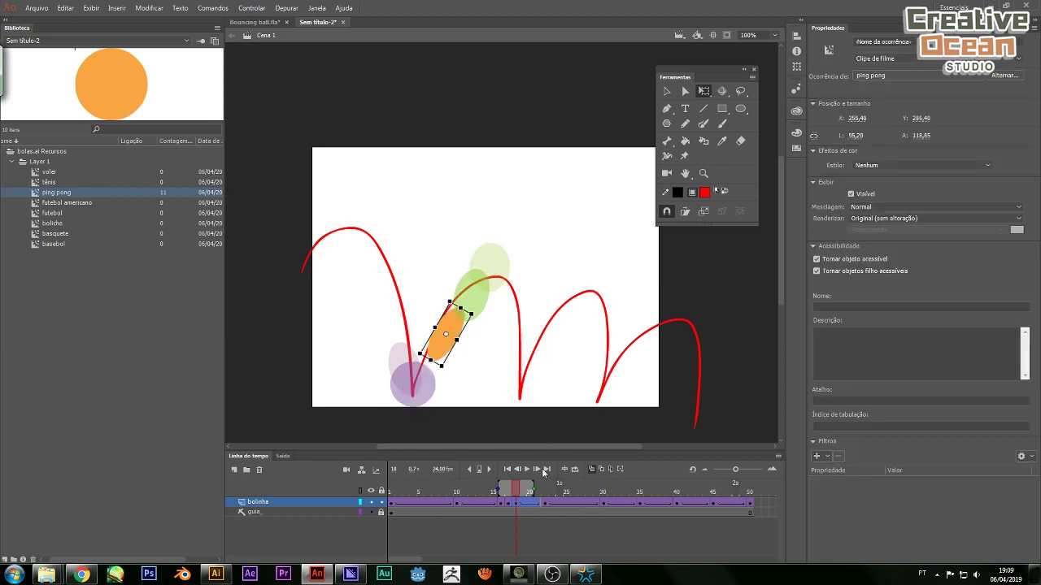
Turn off onion skinning and keyframe the ball at frame 29, stretched and tilted along its fall to the second bounce
{"action": "left_click", "coordinate": [591, 470]}
{"action": "left_click_drag", "start_coordinate": [518, 495], "coordinate": [599, 488]}
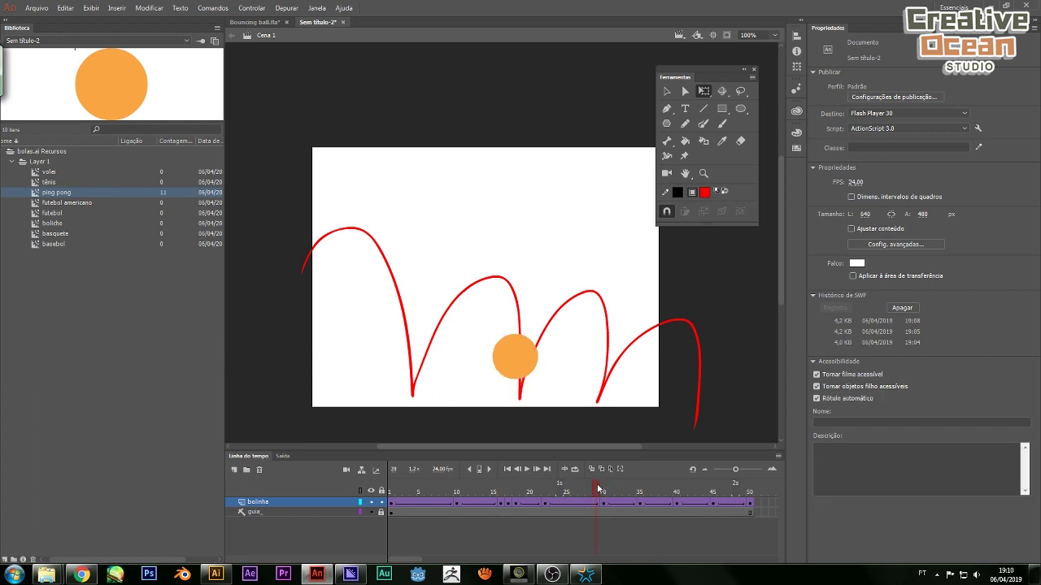
{"action": "left_click", "coordinate": [525, 374]}
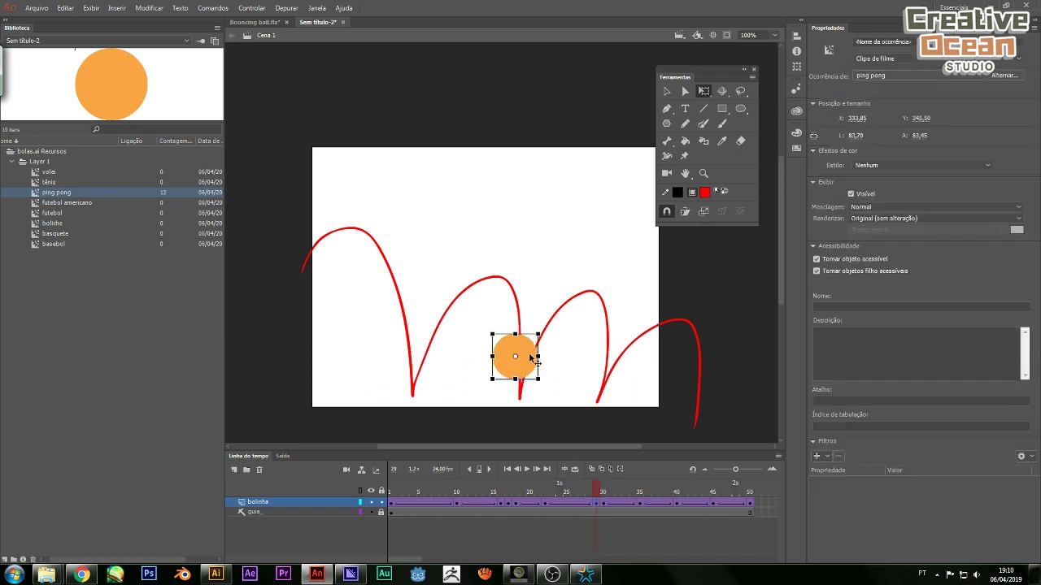
{"action": "left_click_drag", "start_coordinate": [537, 356], "coordinate": [532, 326]}
Keyframe the ball at frame 31, tilted along the rising path and stretched to about 100 × 117 px
{"action": "left_click", "coordinate": [602, 492]}
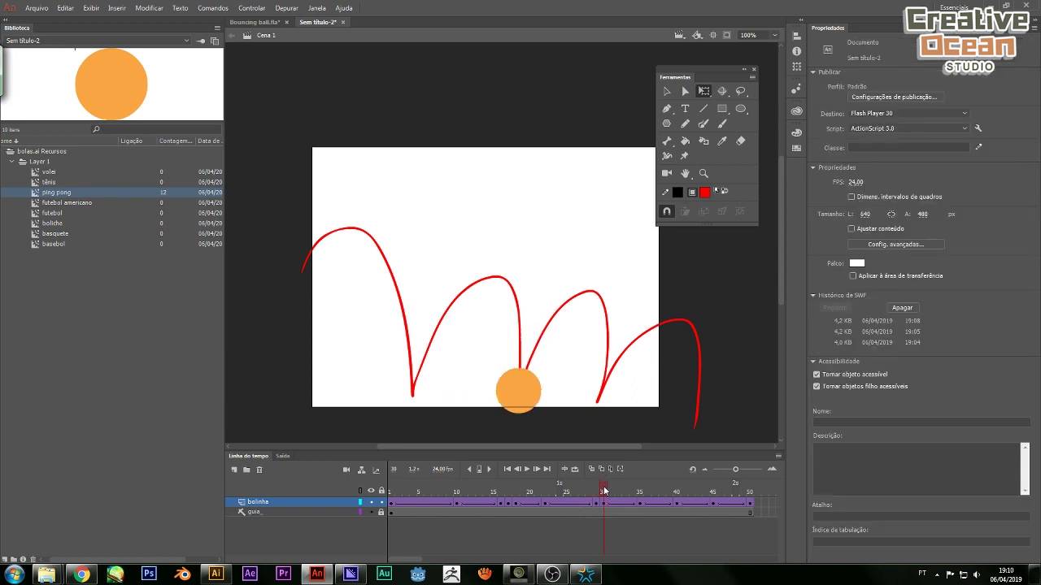
{"action": "left_click", "coordinate": [610, 492]}
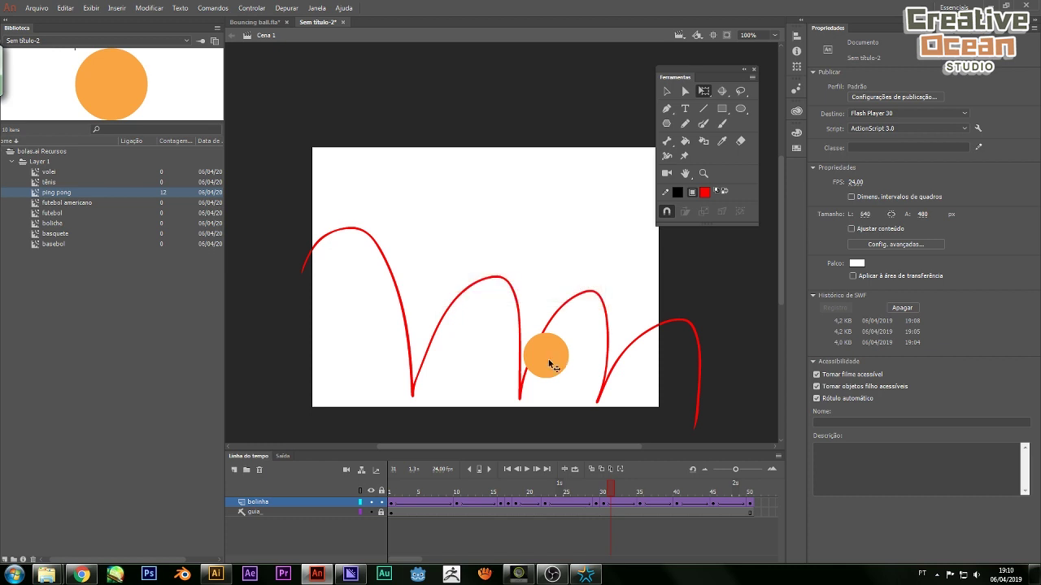
{"action": "left_click_drag", "start_coordinate": [575, 365], "coordinate": [587, 335]}
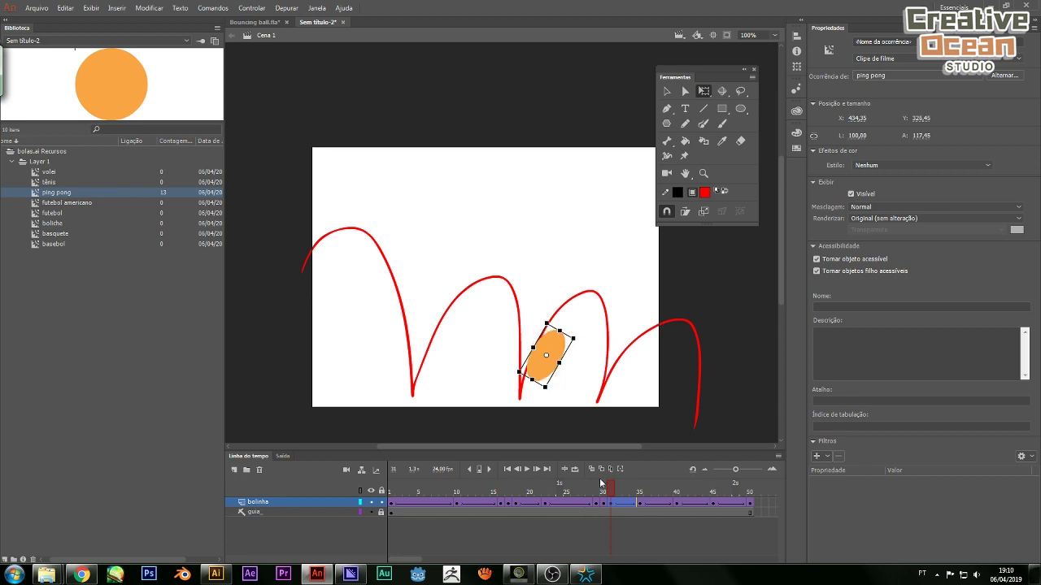
Keyframe the ball at frame 39, tilted along its fall and stretched to about 81 × 114 px
{"action": "left_click", "coordinate": [612, 489]}
{"action": "left_click_drag", "start_coordinate": [612, 489], "coordinate": [669, 488]}
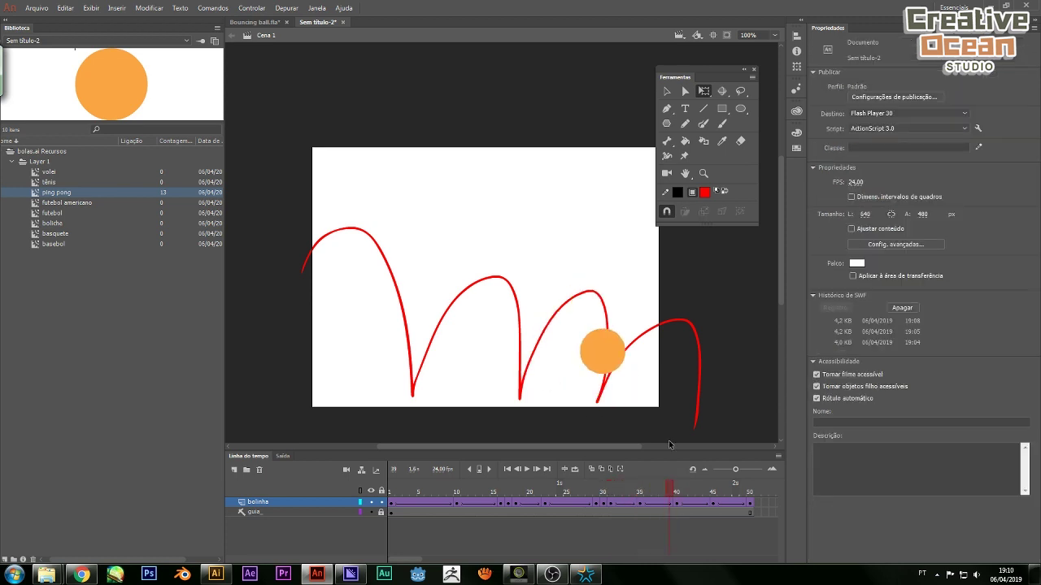
{"action": "left_click", "coordinate": [605, 344]}
{"action": "left_click_drag", "start_coordinate": [613, 352], "coordinate": [622, 324]}
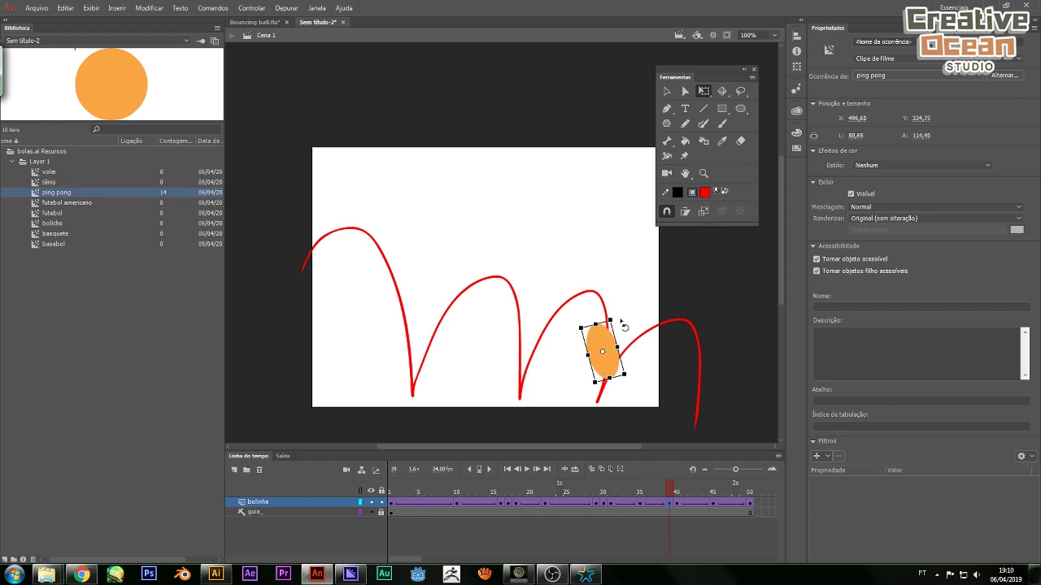
Keyframe the ball at frame 41, stretched and tilted along the rise after the third bounce
{"action": "key", "text": "period"}
{"action": "key", "text": "period"}
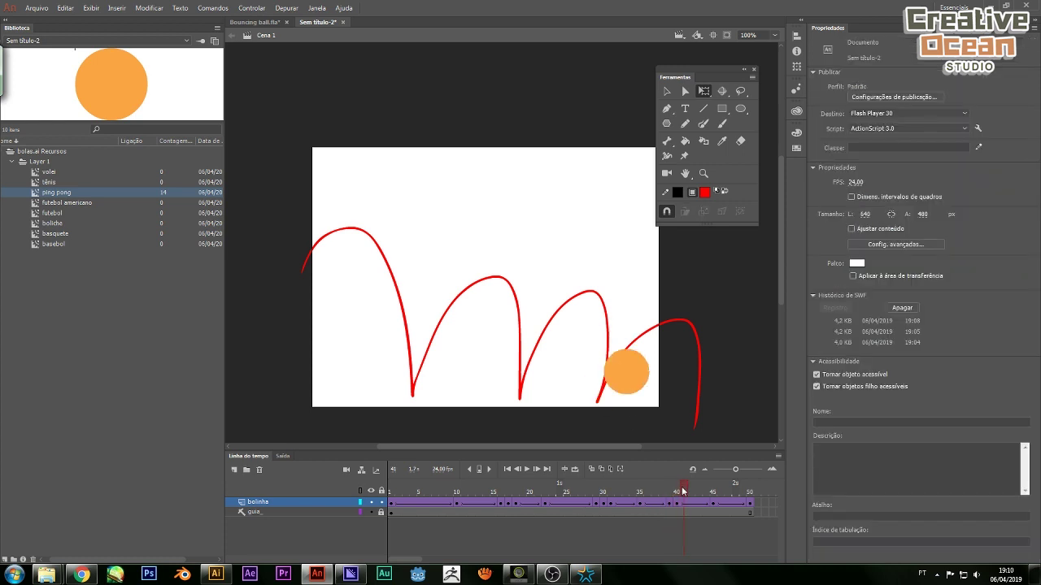
{"action": "left_click", "coordinate": [624, 382]}
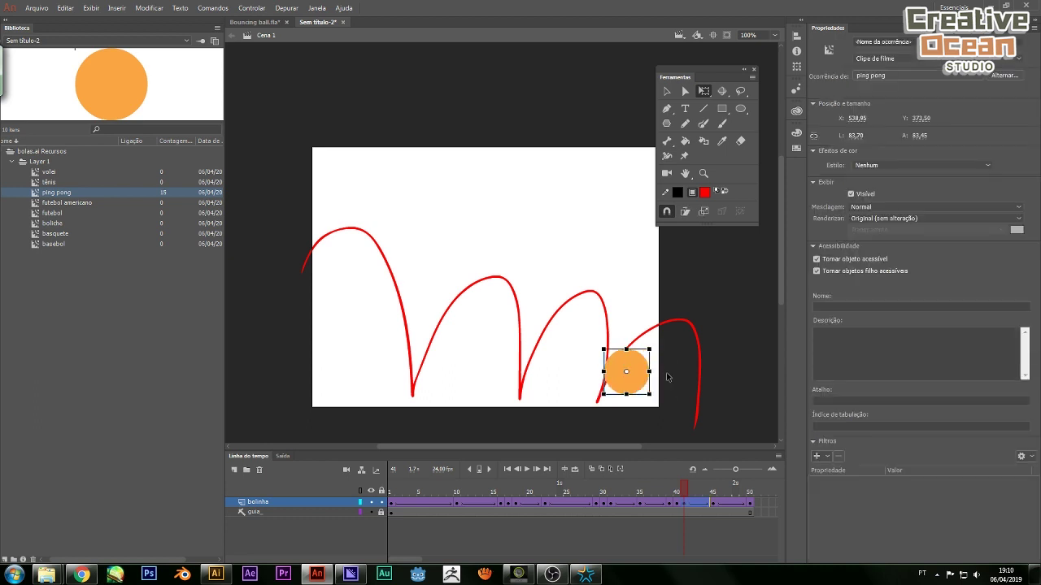
{"action": "mouse_move", "coordinate": [653, 371]}
{"action": "left_mouse_down"}
{"action": "mouse_move", "coordinate": [643, 372]}
{"action": "mouse_move", "coordinate": [661, 353]}
{"action": "mouse_move", "coordinate": [669, 360]}
{"action": "left_mouse_up"}
Preview the stretched ball animation as a test movie and close the preview
{"action": "left_click_drag", "start_coordinate": [685, 486], "coordinate": [449, 467]}
{"action": "key", "text": "ctrl+Return"}
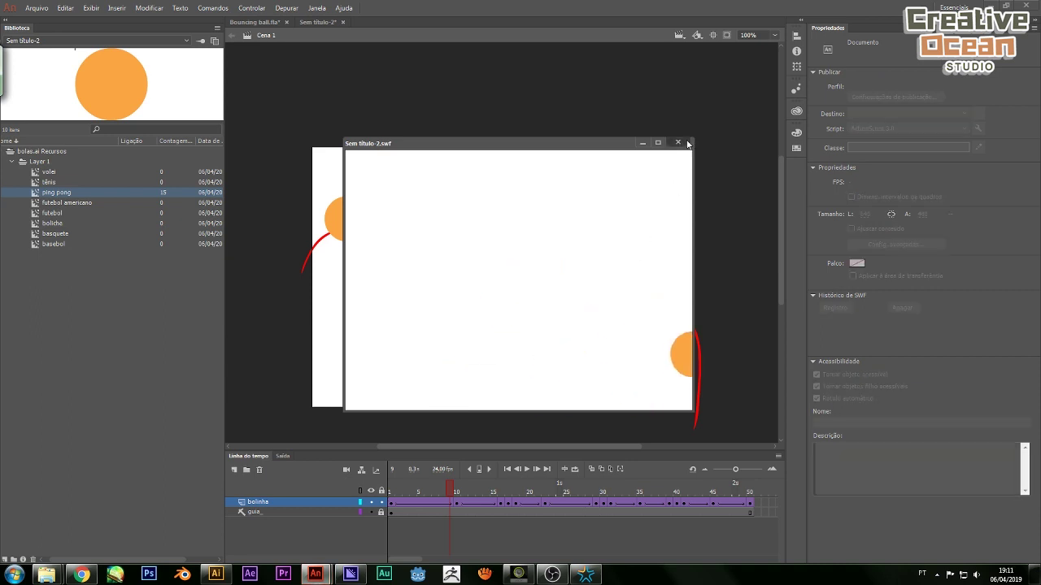
{"action": "left_click", "coordinate": [687, 143]}
Squash the ball at its first ground contact on frame 17, making it flatter and wider
{"action": "left_click_drag", "start_coordinate": [449, 488], "coordinate": [509, 493]}
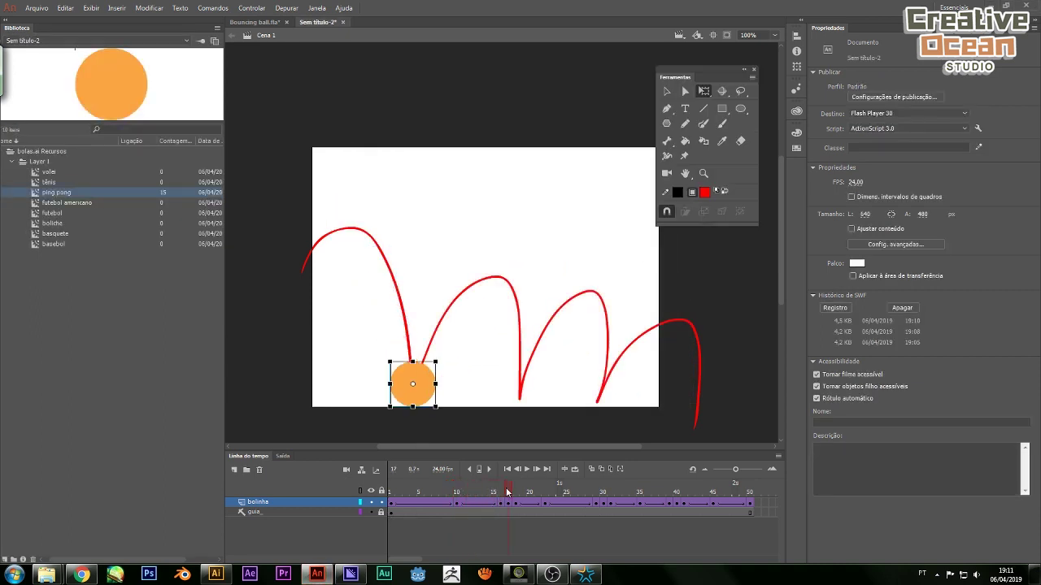
{"action": "left_click", "coordinate": [409, 392]}
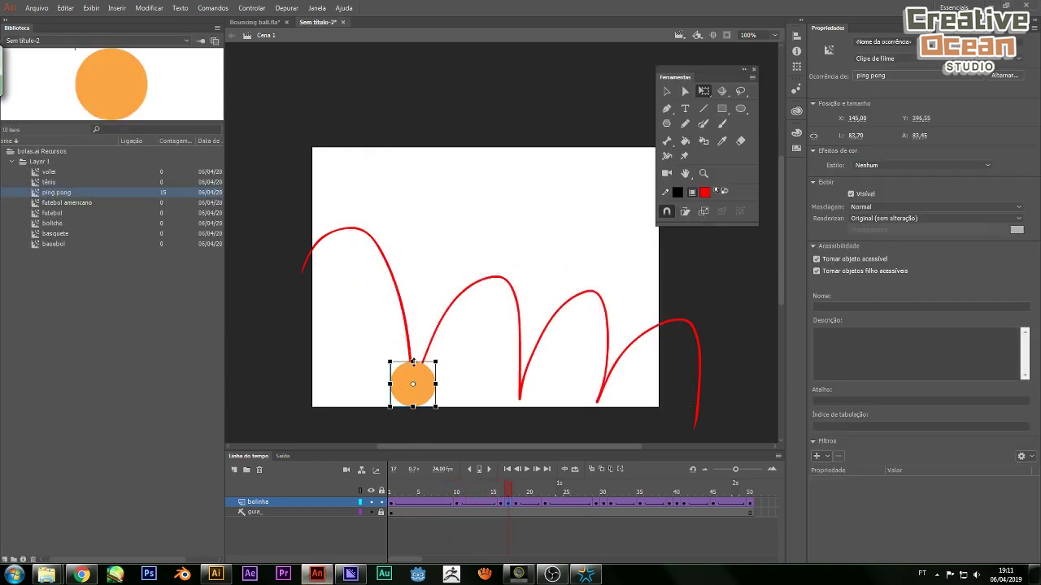
{"action": "left_click_drag", "start_coordinate": [412, 363], "coordinate": [445, 384]}
Squash the ball at its second ground contact on frame 30 to about 108 × 48 px
{"action": "left_click_drag", "start_coordinate": [511, 497], "coordinate": [600, 497]}
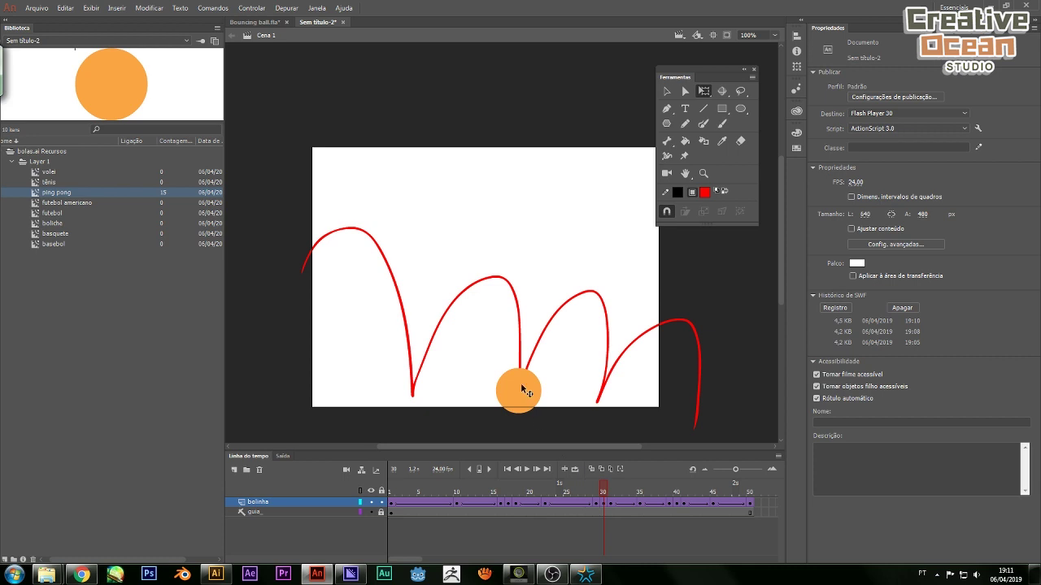
{"action": "left_click", "coordinate": [520, 391]}
{"action": "left_click_drag", "start_coordinate": [518, 368], "coordinate": [549, 393]}
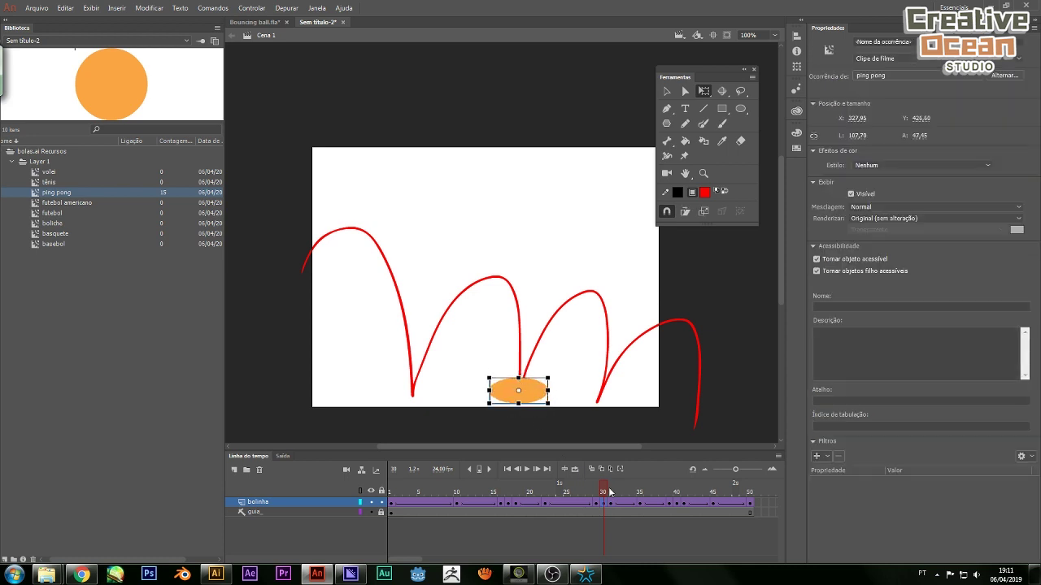
Squash the ball at its third ground contact on frame 40 to about 98 × 49 px
{"action": "left_click_drag", "start_coordinate": [610, 492], "coordinate": [675, 492]}
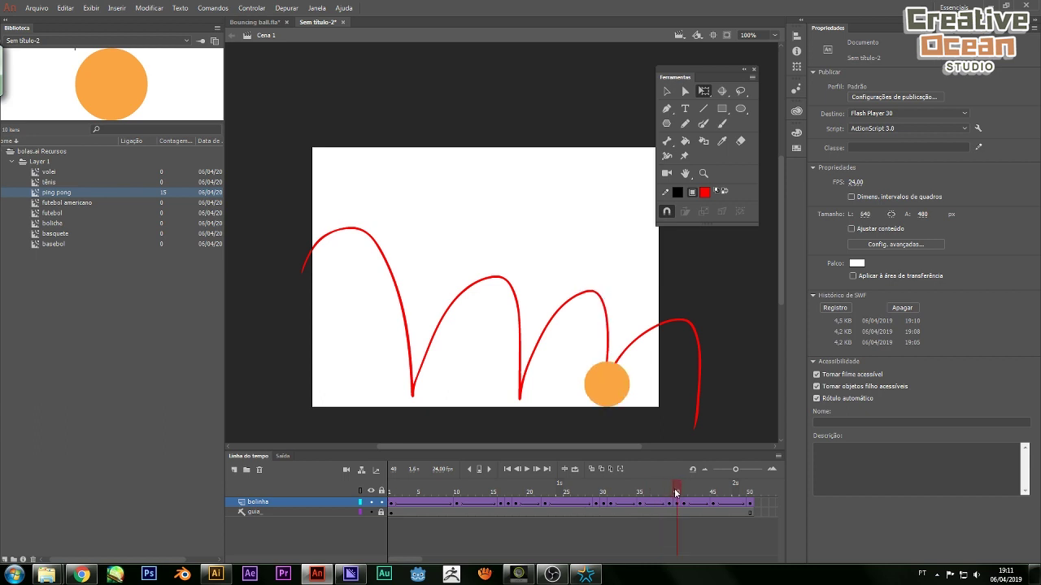
{"action": "left_click", "coordinate": [607, 395]}
{"action": "left_click_drag", "start_coordinate": [607, 361], "coordinate": [608, 371]}
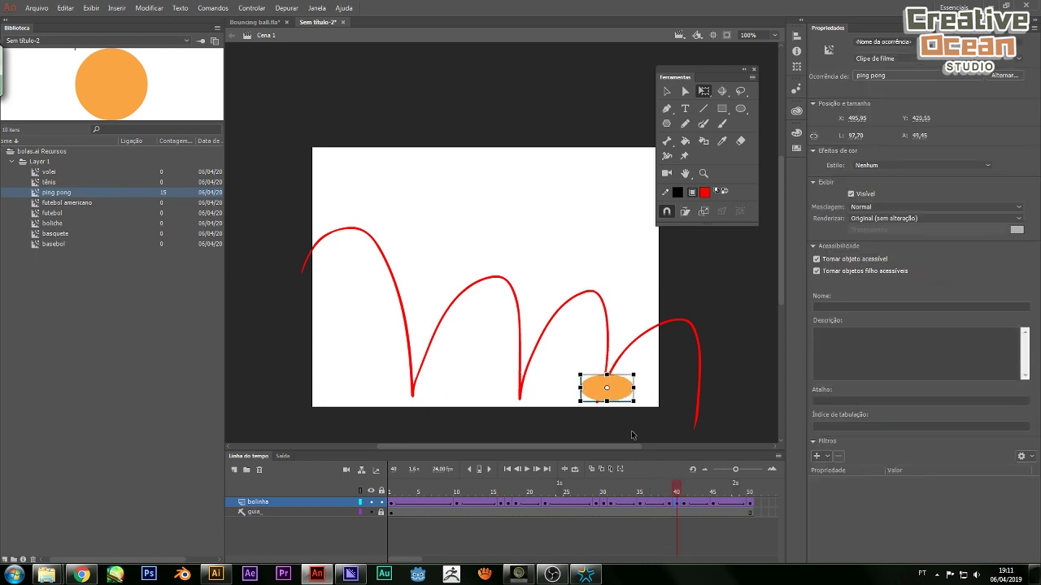
Return the playhead to frame 1 and preview the squash-and-stretch animation as a test movie
{"action": "left_click", "coordinate": [671, 494]}
{"action": "left_click_drag", "start_coordinate": [671, 494], "coordinate": [391, 493]}
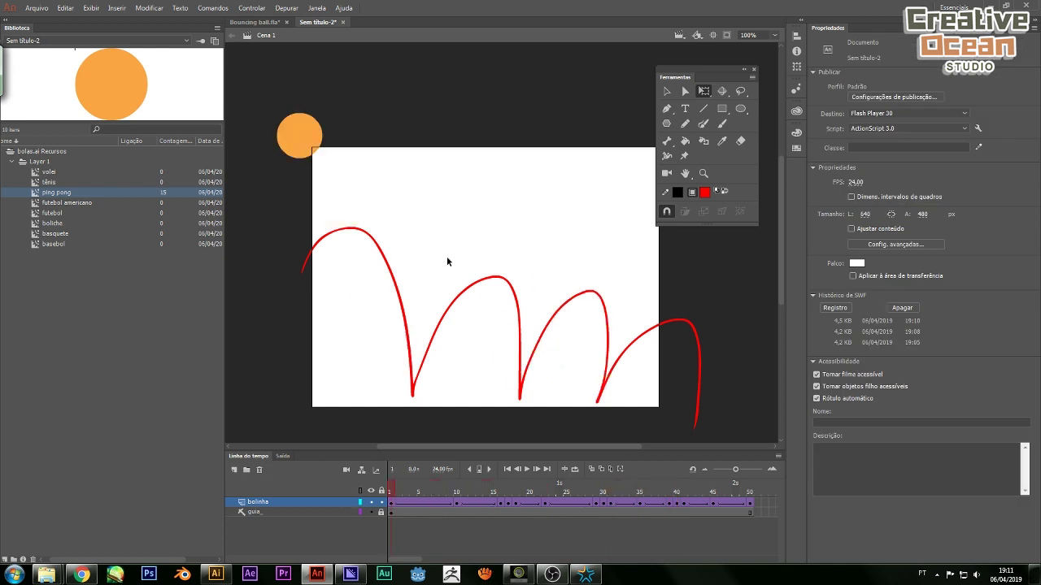
{"action": "key", "text": "ctrl+Return"}
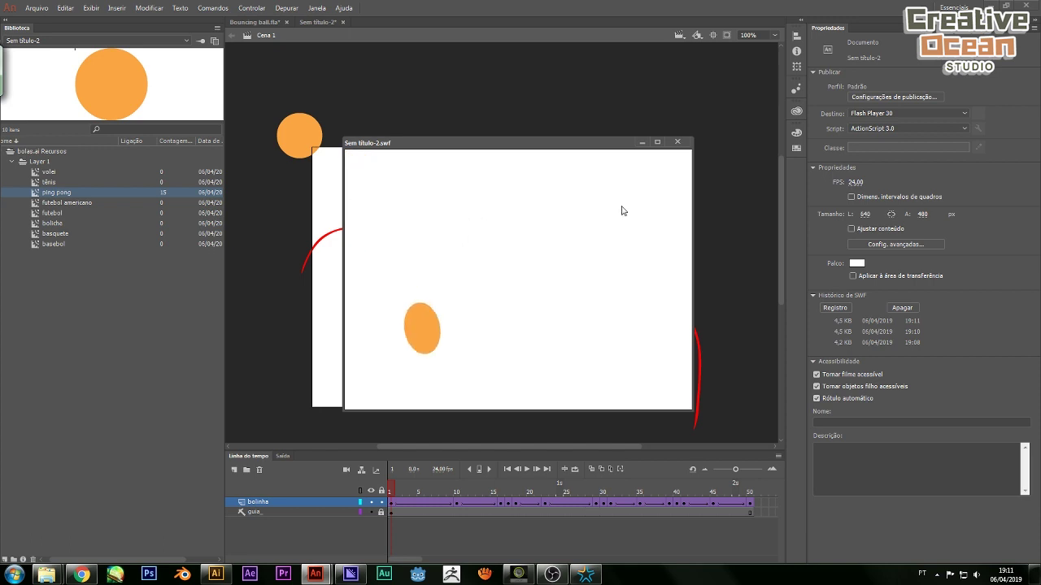
Close the test movie and add a 10 px Blur filter to the ball on frame 16, just before the first ground contact
{"action": "left_click", "coordinate": [677, 141]}
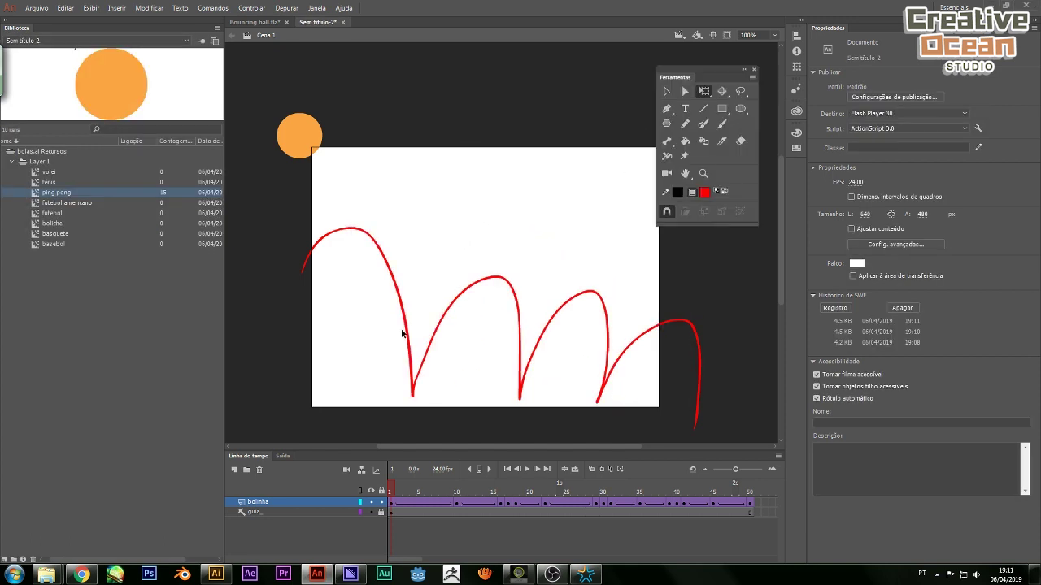
{"action": "left_click", "coordinate": [401, 494]}
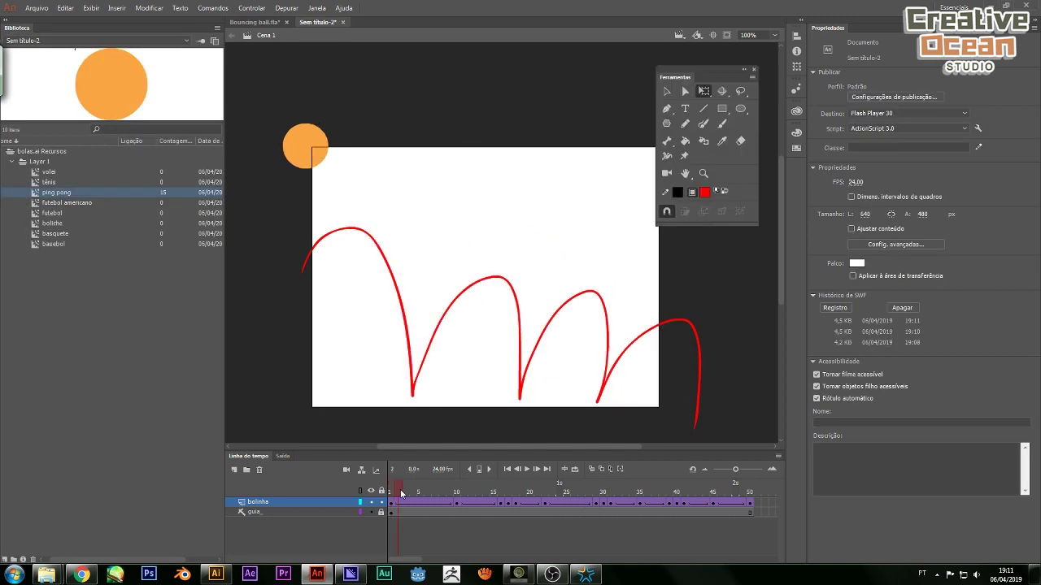
{"action": "left_click", "coordinate": [415, 495]}
{"action": "left_click_drag", "start_coordinate": [416, 496], "coordinate": [473, 496]}
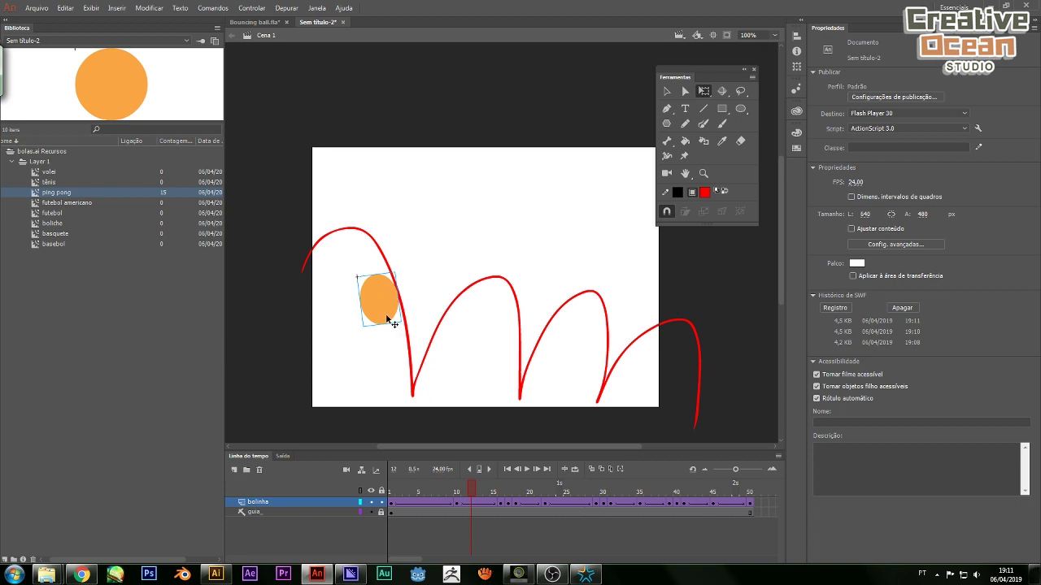
{"action": "left_click_drag", "start_coordinate": [471, 497], "coordinate": [499, 501]}
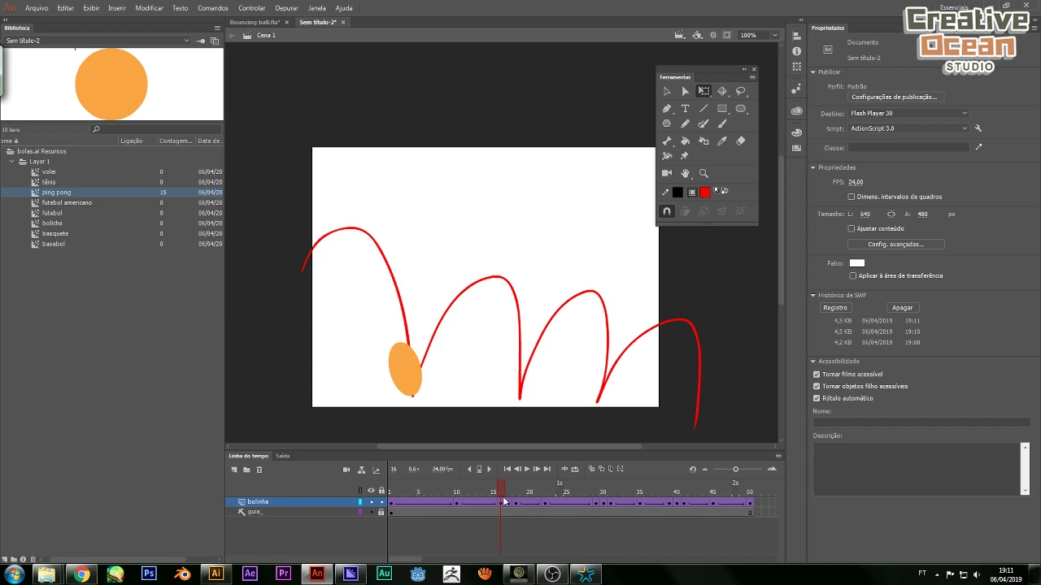
{"action": "left_click", "coordinate": [501, 506]}
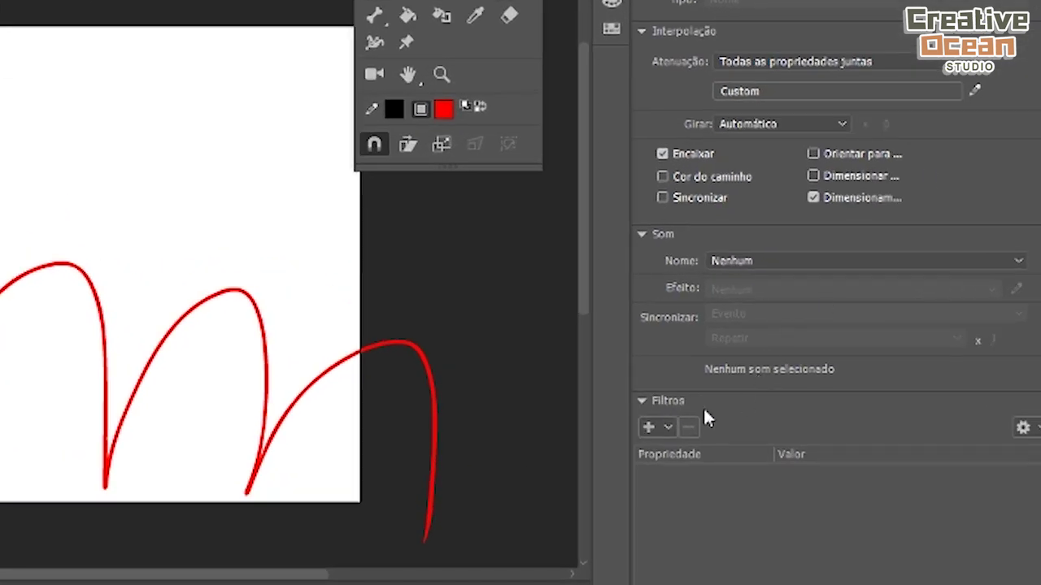
{"action": "left_click", "coordinate": [665, 427]}
{"action": "left_click", "coordinate": [682, 472]}
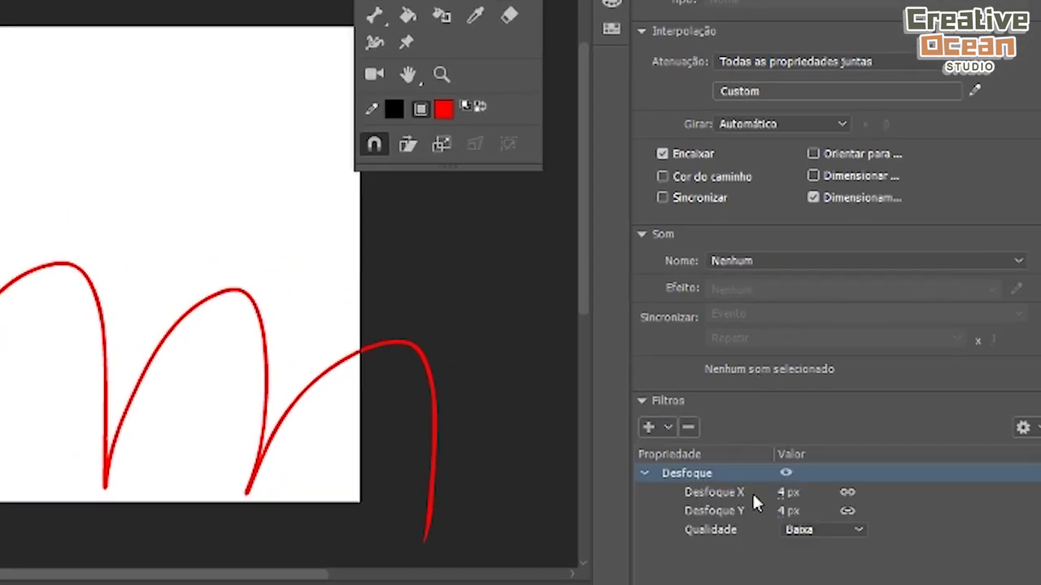
{"action": "left_click", "coordinate": [782, 495]}
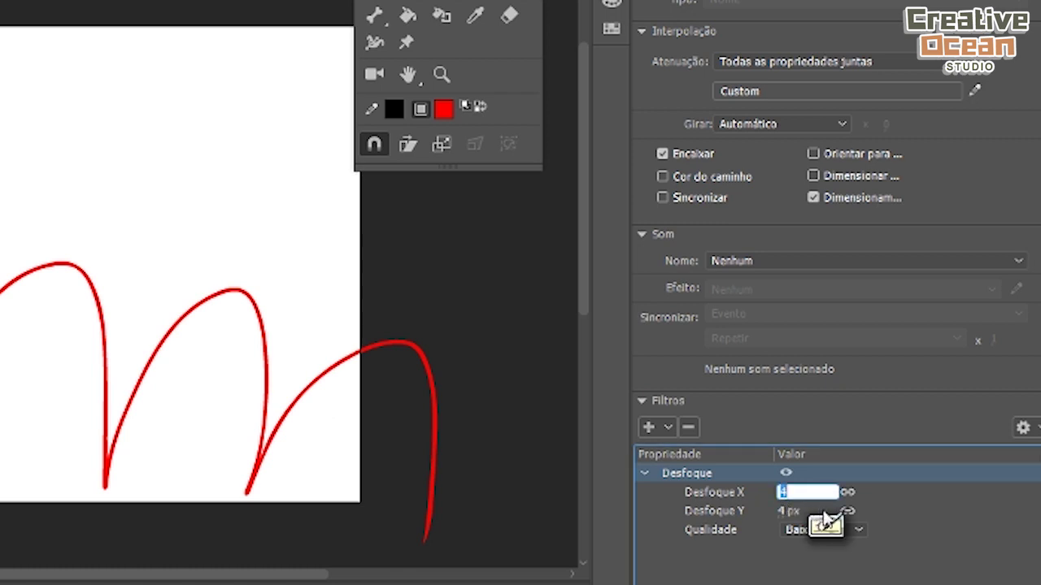
{"action": "type", "text": "10"}
{"action": "key", "text": "Return"}
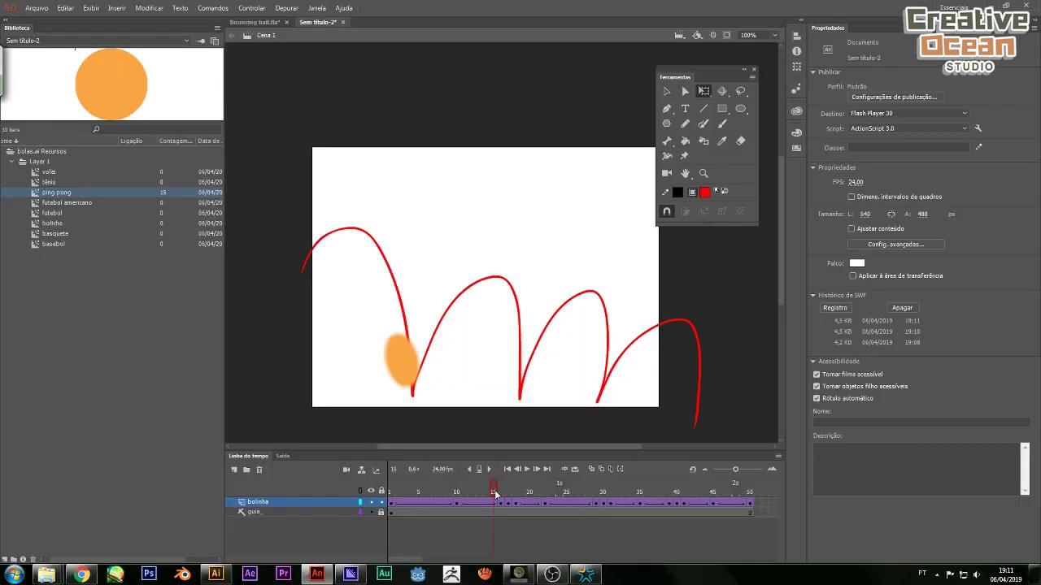
Add a Blur filter of 10 px to the squashed ball at its first ground contact on frame 17
{"action": "left_click_drag", "start_coordinate": [494, 494], "coordinate": [507, 495]}
{"action": "left_click", "coordinate": [438, 392]}
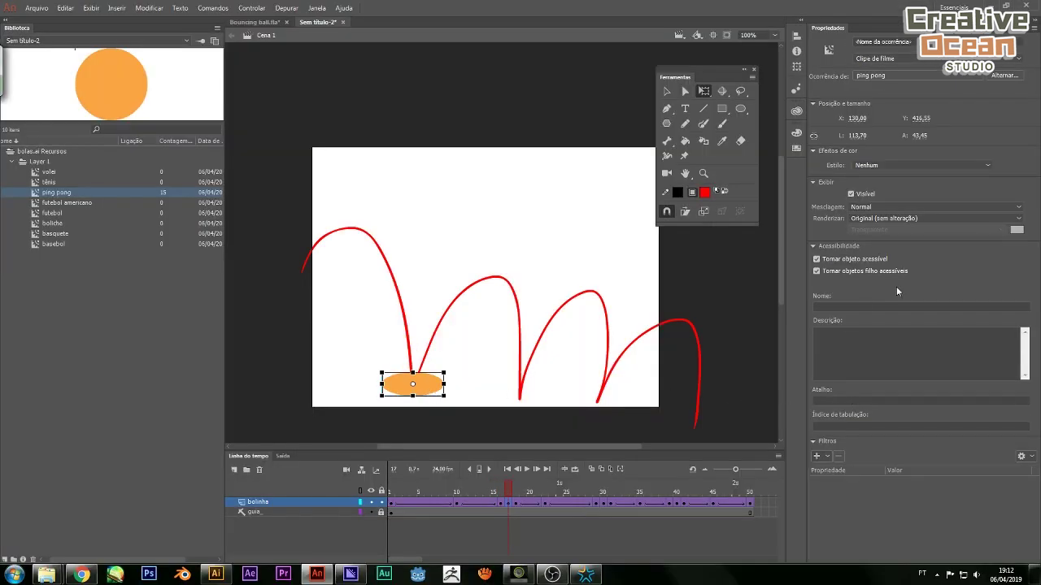
{"action": "left_click", "coordinate": [816, 456]}
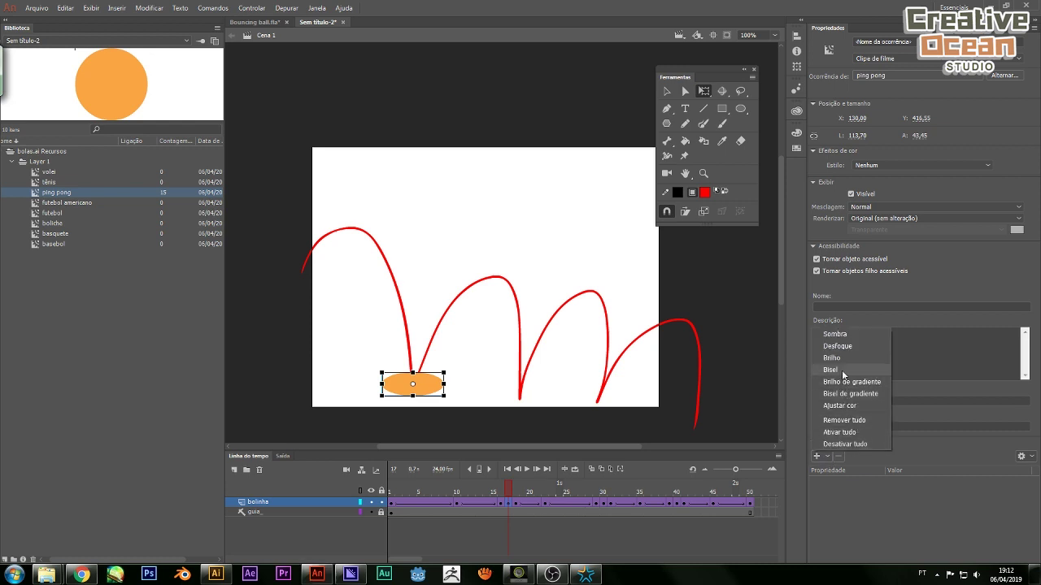
{"action": "left_click", "coordinate": [839, 347]}
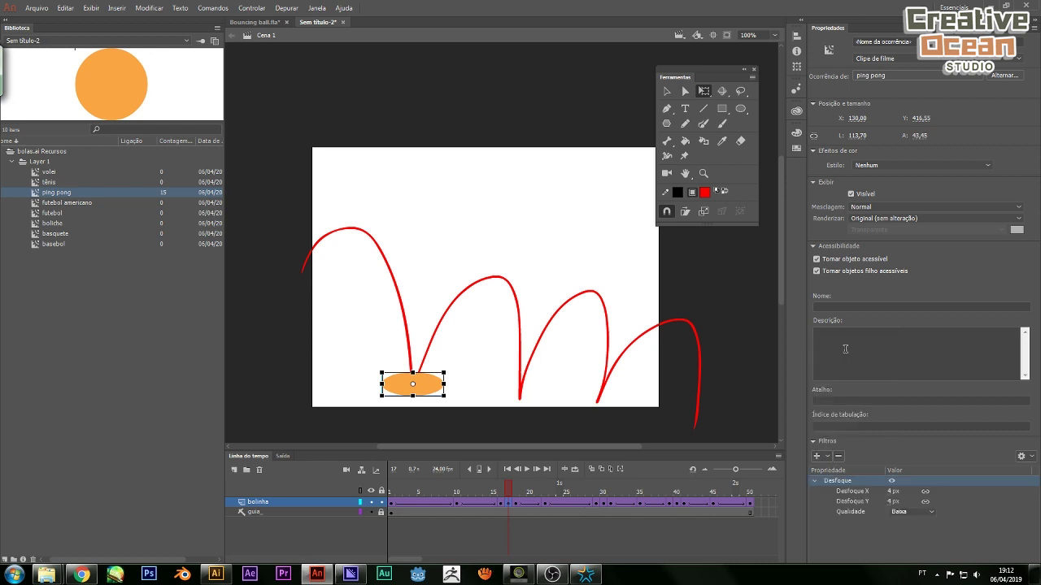
{"action": "left_click", "coordinate": [891, 491]}
{"action": "type", "text": "1"}
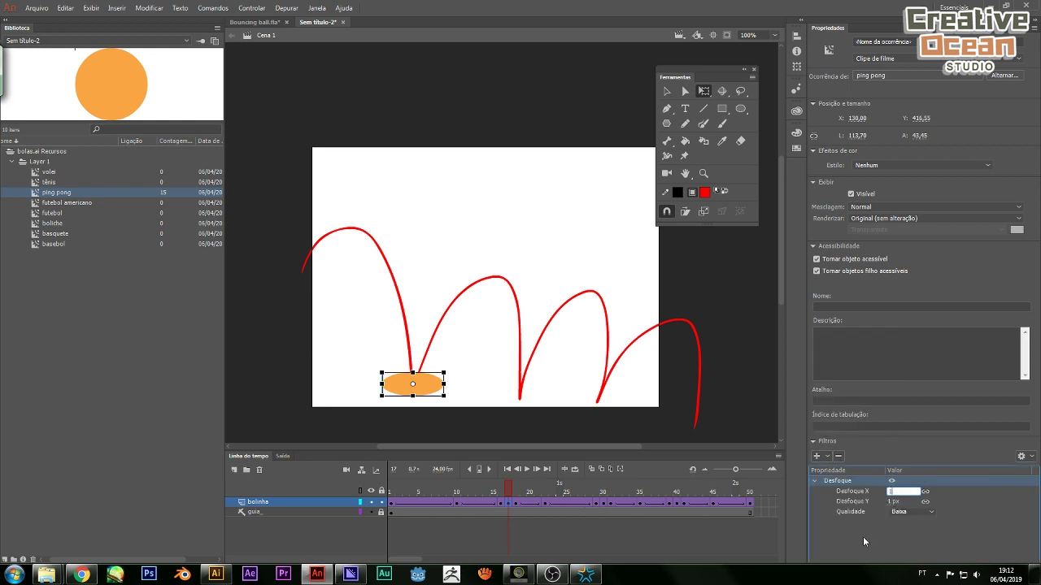
{"action": "type", "text": "0"}
{"action": "key", "text": "Return"}
Add a Blur filter of 10 px to the rising ball on frame 18, right after the first ground contact
{"action": "key", "text": "period"}
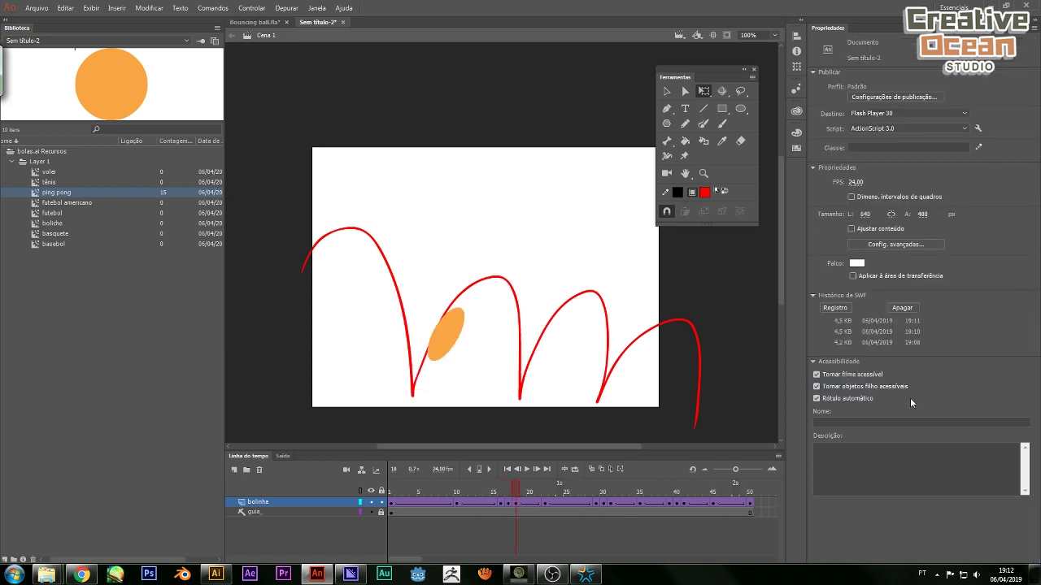
{"action": "left_click", "coordinate": [446, 349]}
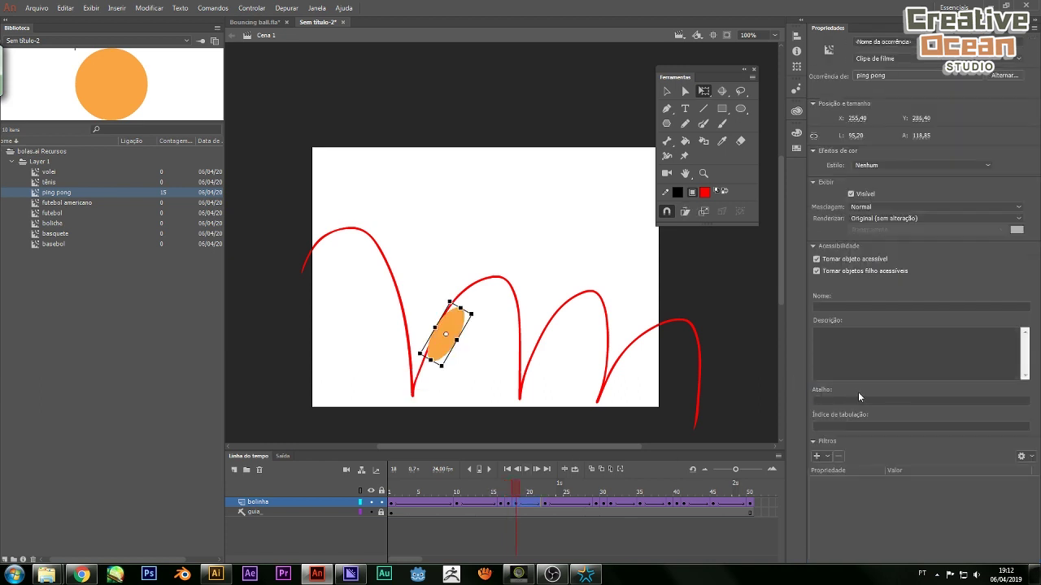
{"action": "left_click", "coordinate": [828, 456]}
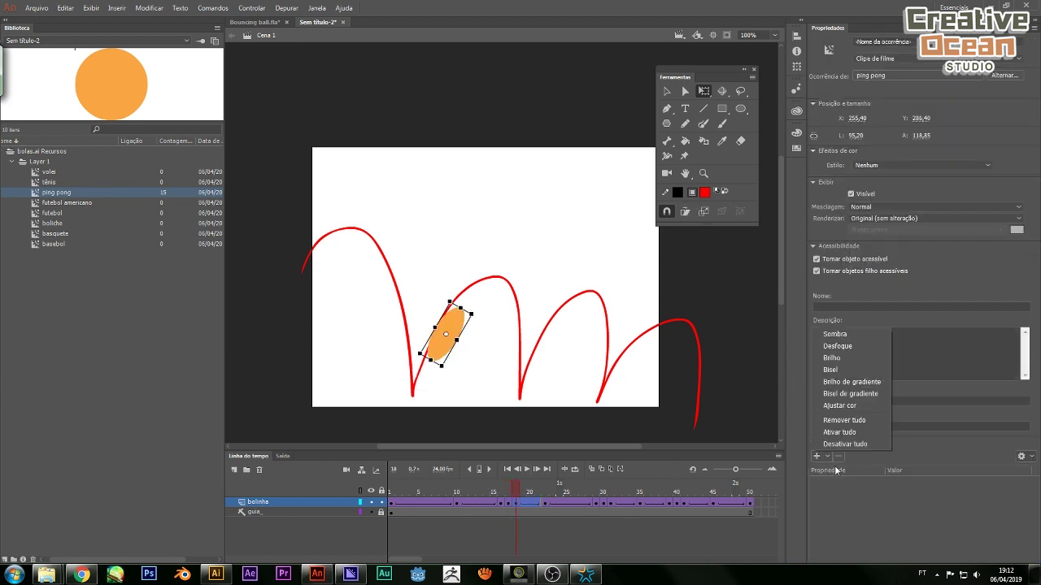
{"action": "left_click", "coordinate": [842, 346]}
{"action": "left_click", "coordinate": [892, 491]}
{"action": "type", "text": "10"}
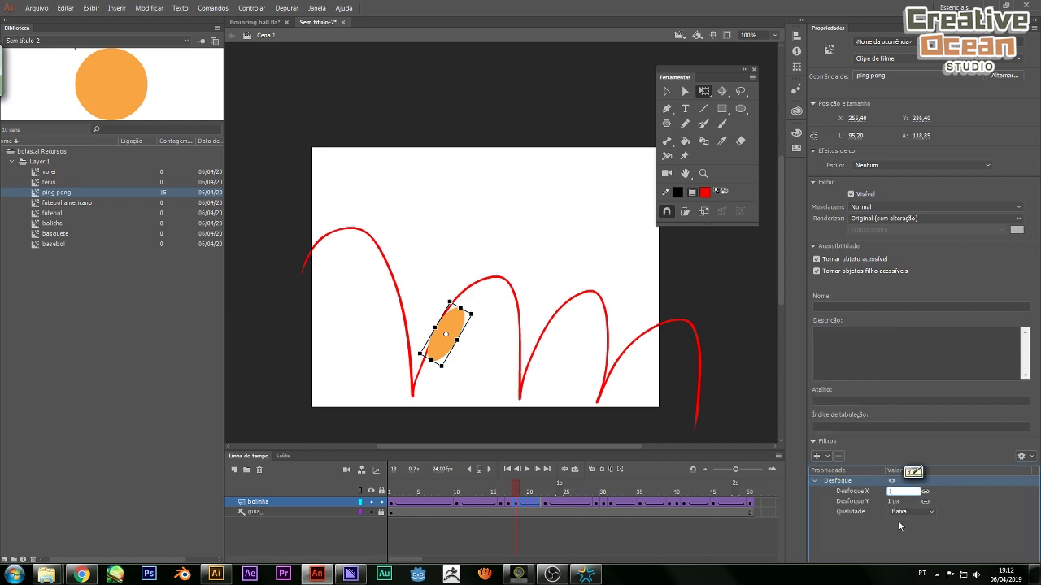
{"action": "key", "text": "Return"}
Add a Blur filter of 10 px to the falling ball on frame 29, just before the second ground contact
{"action": "left_click_drag", "start_coordinate": [520, 492], "coordinate": [598, 494]}
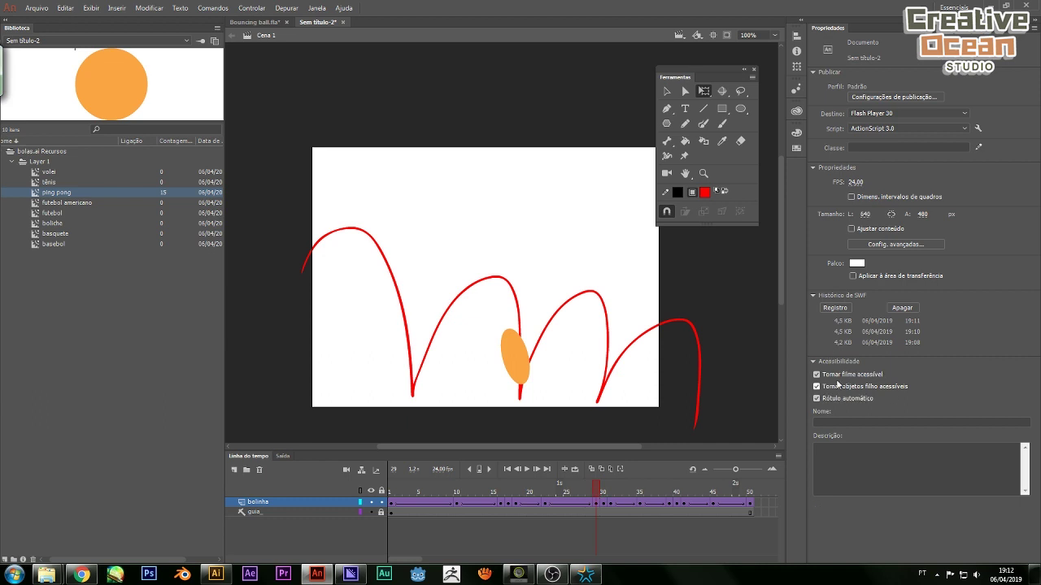
{"action": "left_click", "coordinate": [529, 366]}
{"action": "left_click", "coordinate": [816, 456]}
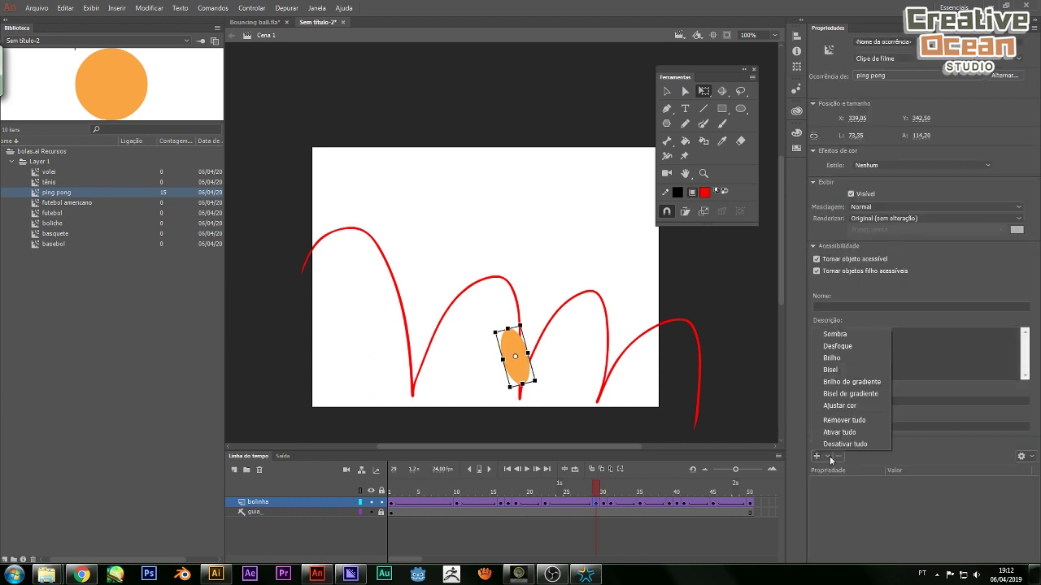
{"action": "left_click", "coordinate": [845, 355]}
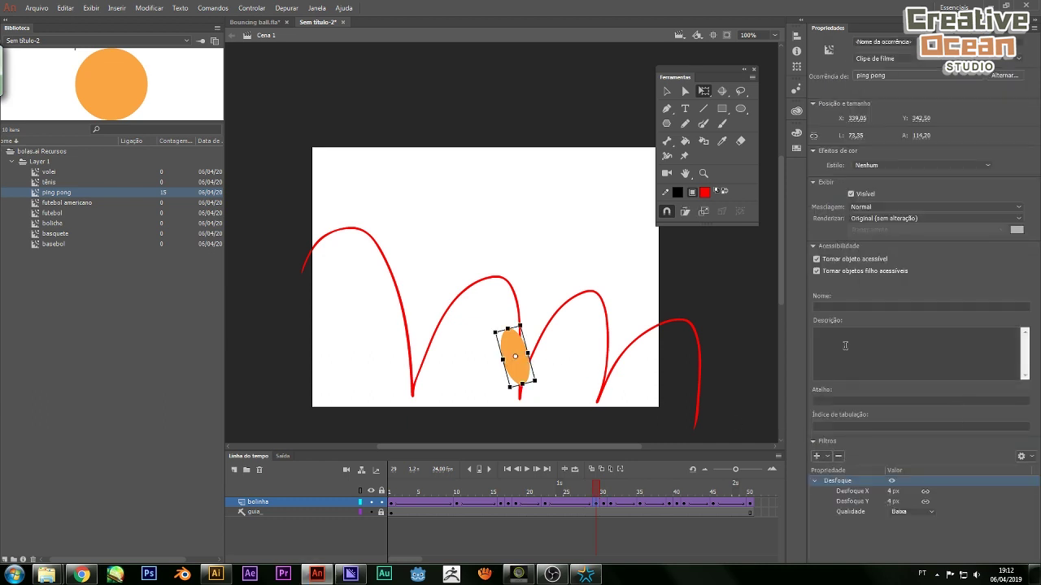
{"action": "left_click", "coordinate": [892, 492]}
{"action": "type", "text": "10"}
{"action": "key", "text": "Return"}
Add a Blur filter to the squashed ball at its second ground contact on frame 30 and strengthen its blur amount
{"action": "left_click", "coordinate": [596, 503]}
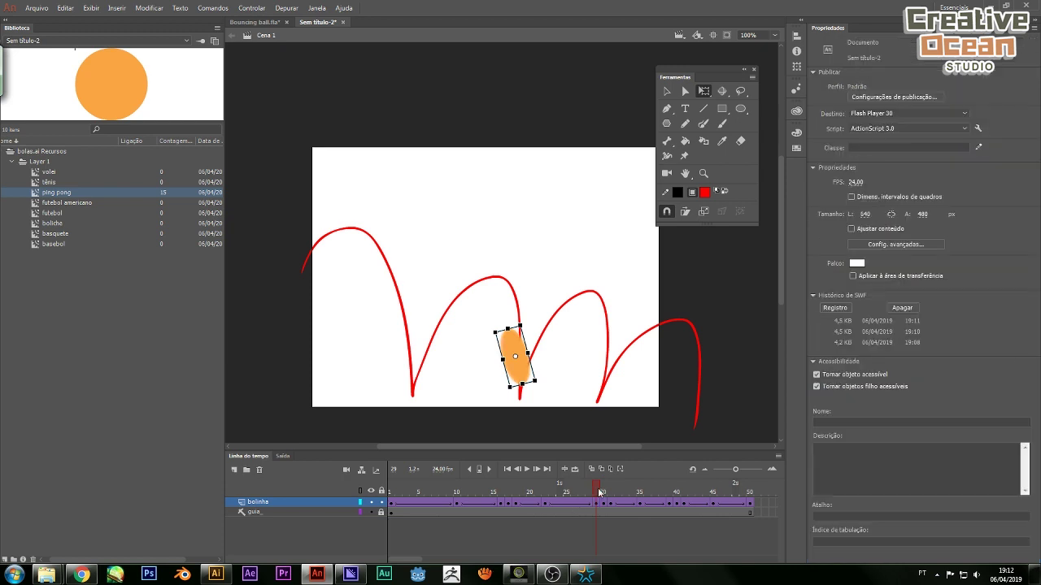
{"action": "left_click", "coordinate": [602, 503]}
{"action": "left_click", "coordinate": [516, 396]}
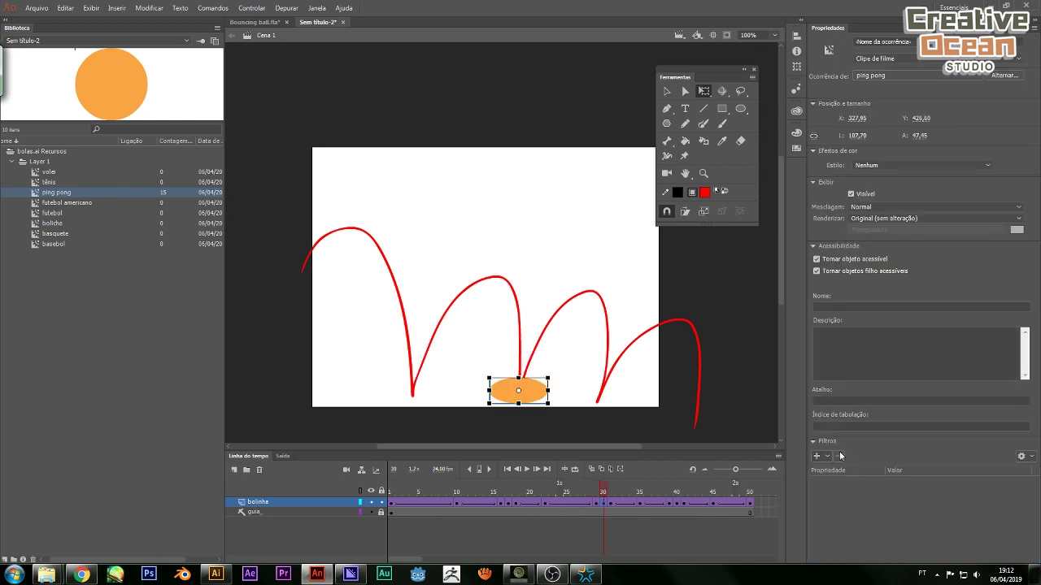
{"action": "left_click", "coordinate": [816, 456]}
{"action": "left_click", "coordinate": [840, 348]}
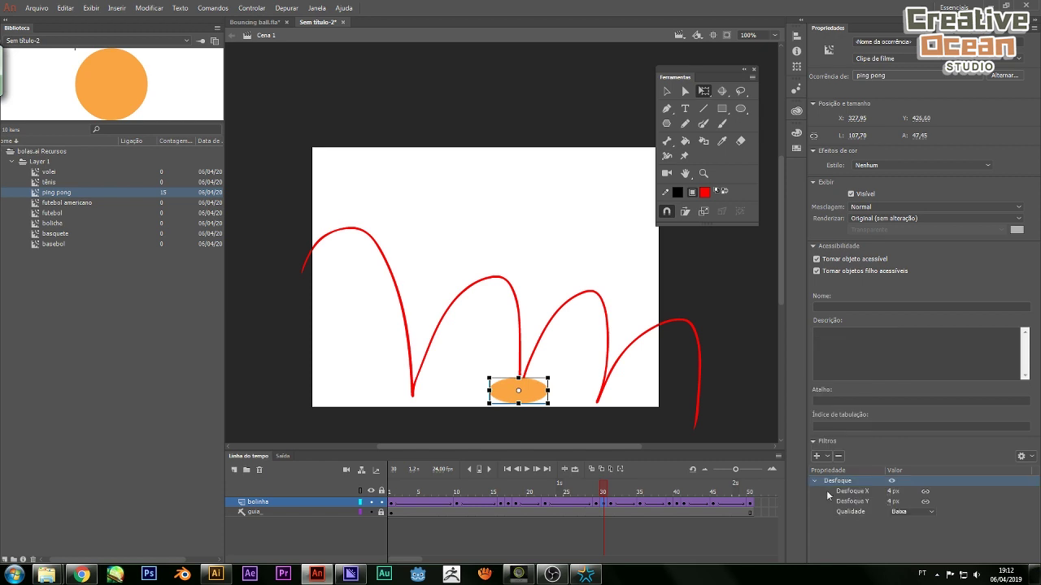
{"action": "left_click", "coordinate": [888, 494]}
{"action": "left_click", "coordinate": [682, 523]}
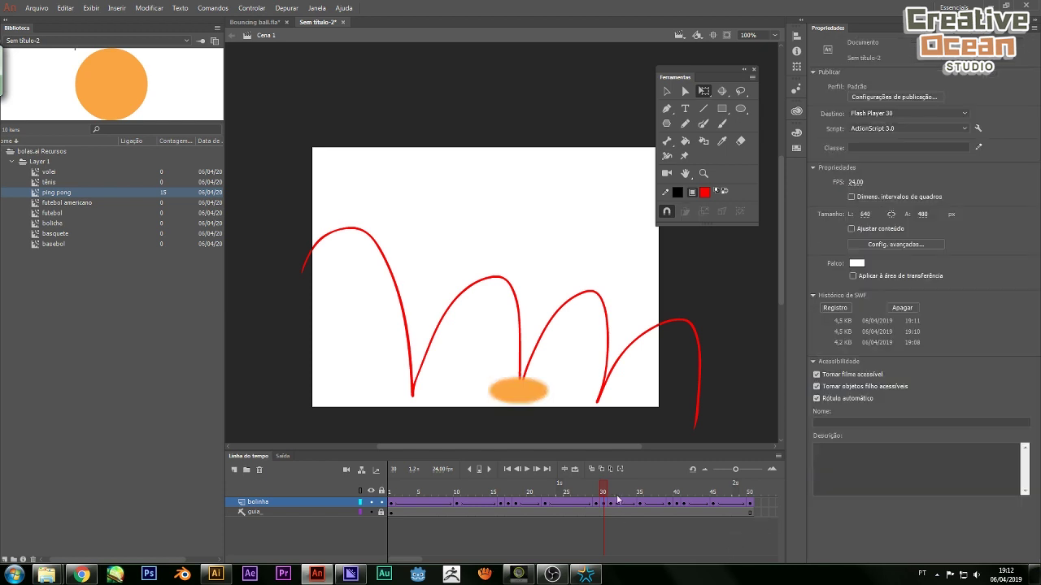
Add a Blur filter of 10 px to the rising ball on frame 31, right after the second ground contact
{"action": "left_click", "coordinate": [610, 488]}
{"action": "left_click", "coordinate": [544, 355]}
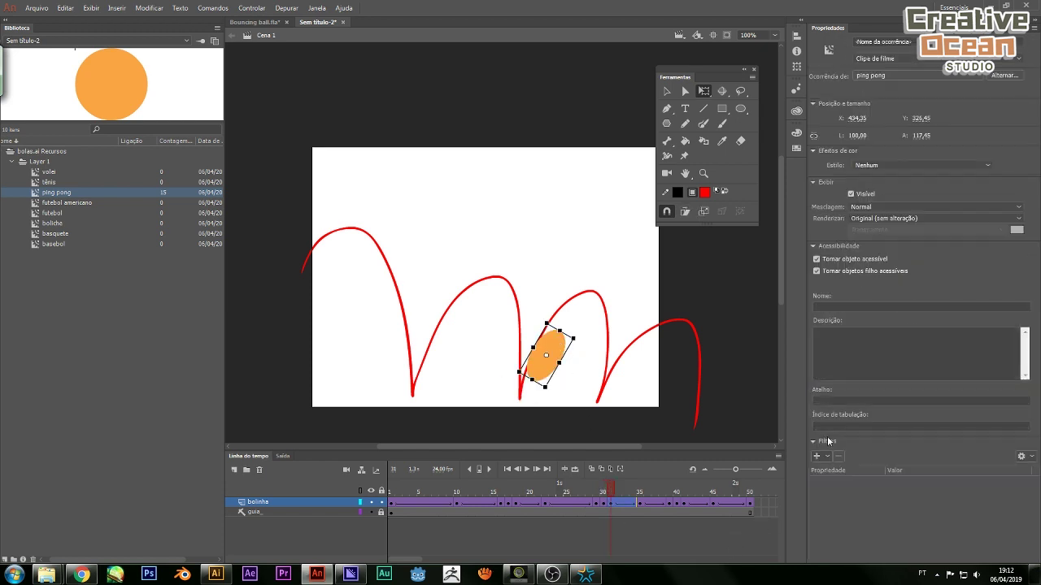
{"action": "left_click", "coordinate": [817, 456]}
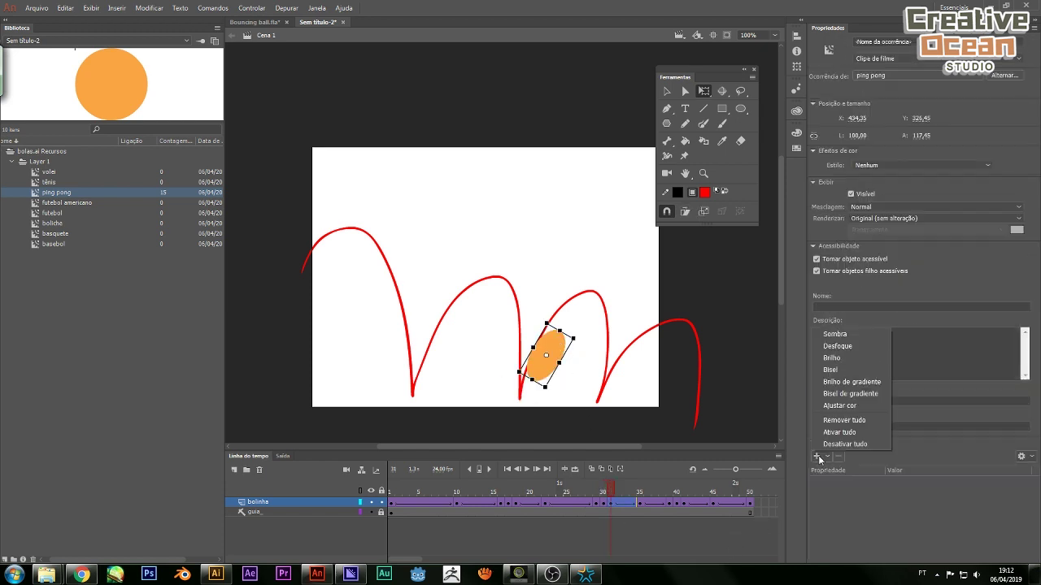
{"action": "left_click", "coordinate": [840, 345]}
{"action": "left_click", "coordinate": [888, 492]}
{"action": "type", "text": "10"}
{"action": "left_click", "coordinate": [874, 533]}
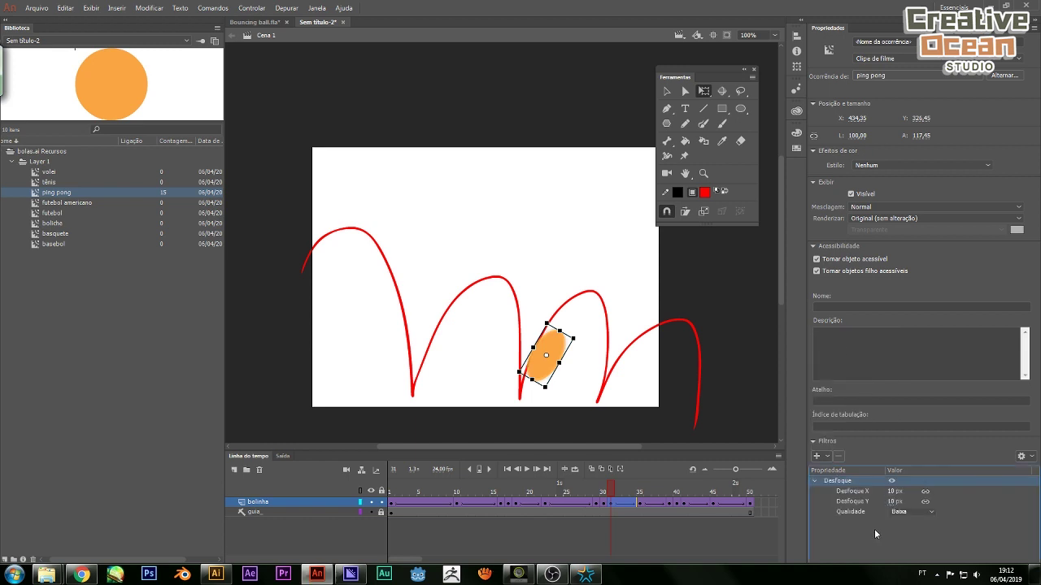
Add a Blur filter of 10 px to the falling ball on frame 39, just before the third ground contact
{"action": "left_click", "coordinate": [603, 491]}
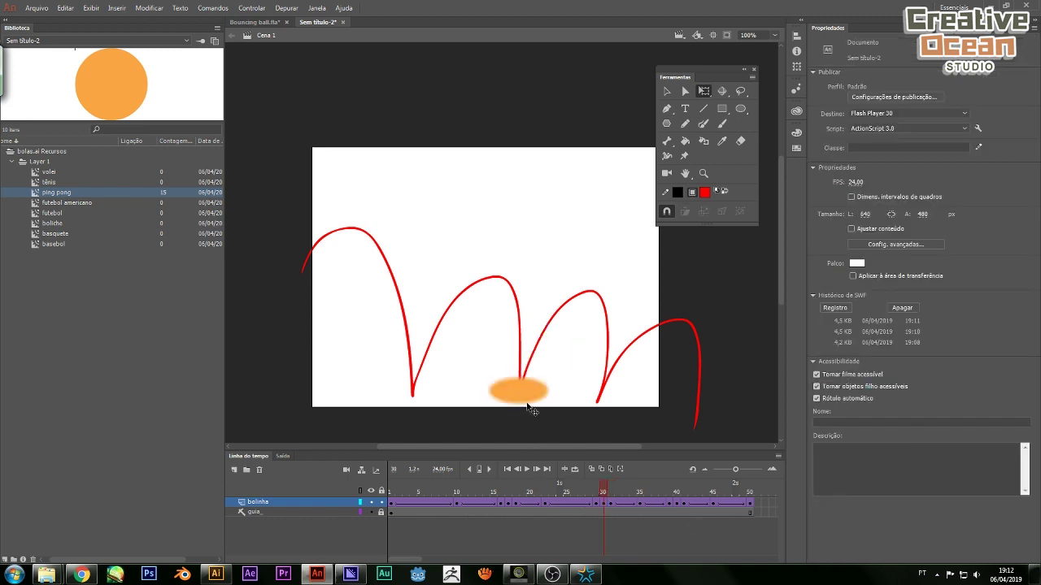
{"action": "left_click", "coordinate": [610, 489]}
{"action": "left_click_drag", "start_coordinate": [609, 490], "coordinate": [670, 496]}
{"action": "left_click", "coordinate": [606, 342]}
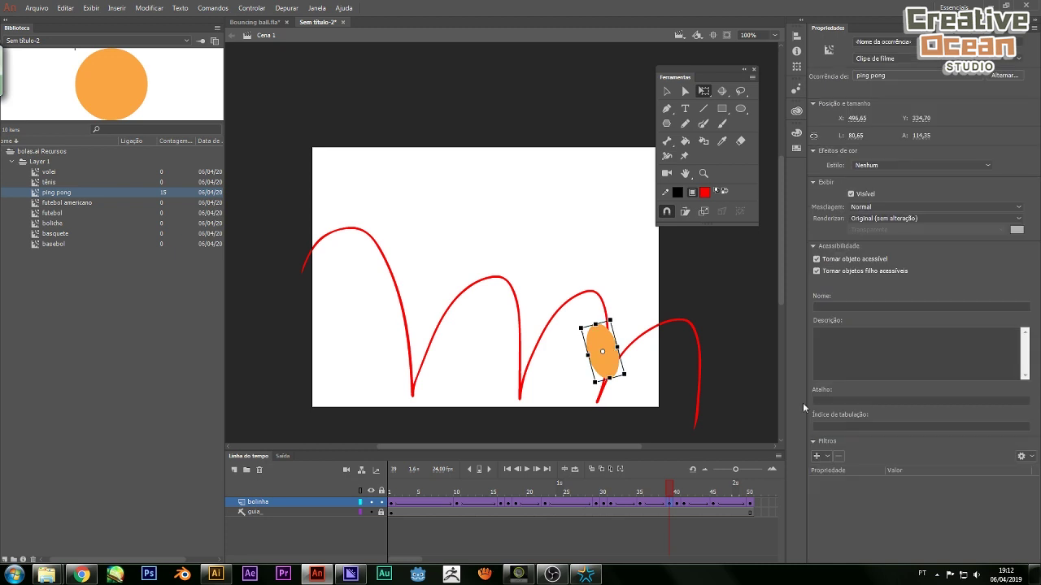
{"action": "left_click", "coordinate": [827, 456]}
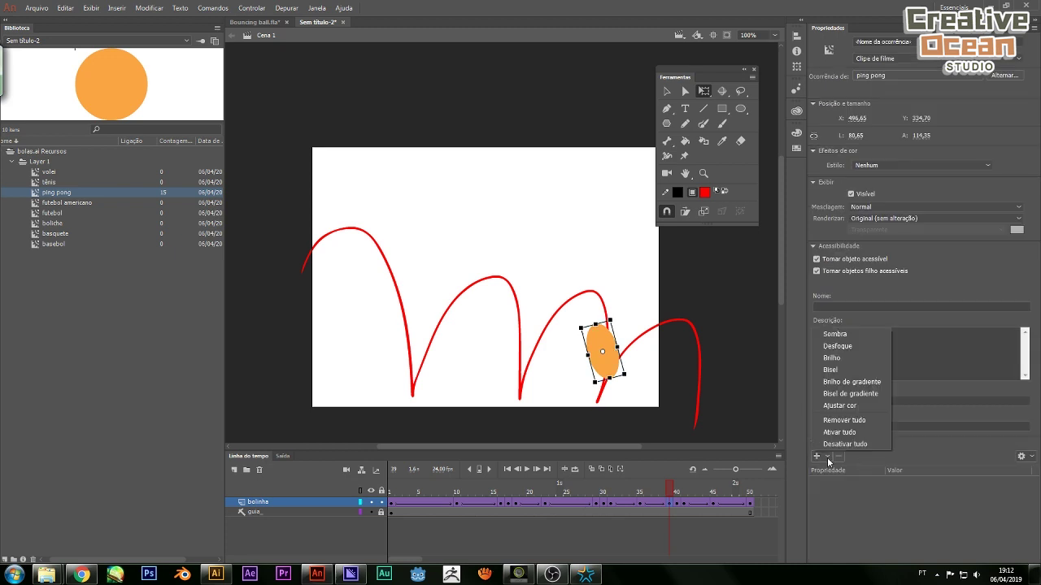
{"action": "left_click", "coordinate": [837, 346]}
{"action": "left_click", "coordinate": [888, 492]}
{"action": "type", "text": "10"}
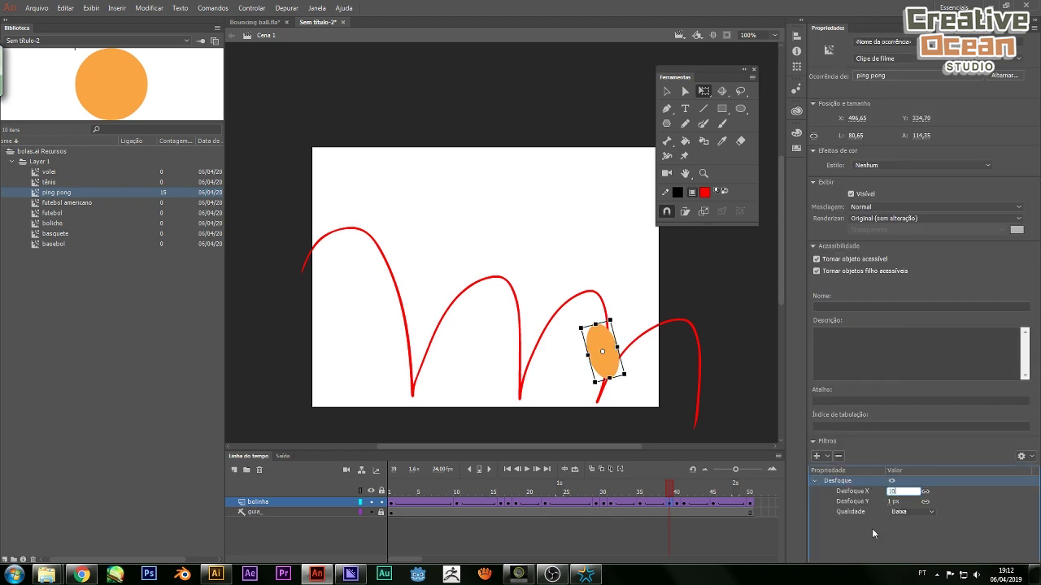
{"action": "key", "text": "Return"}
Add a Blur filter of 10 px to the squashed ball at its third ground contact on frame 40
{"action": "left_click", "coordinate": [681, 500]}
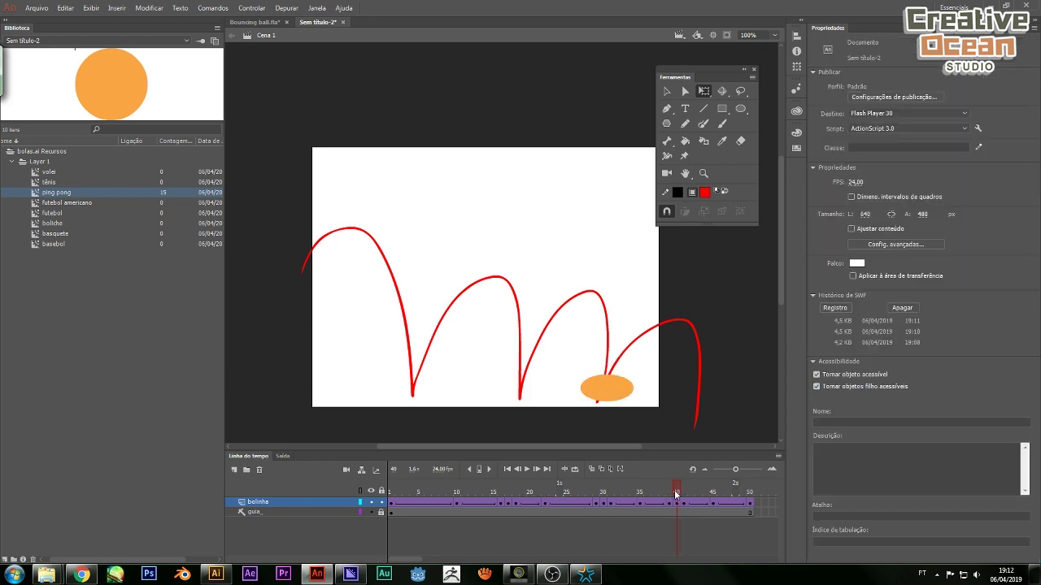
{"action": "left_click", "coordinate": [623, 391]}
{"action": "left_click", "coordinate": [817, 456]}
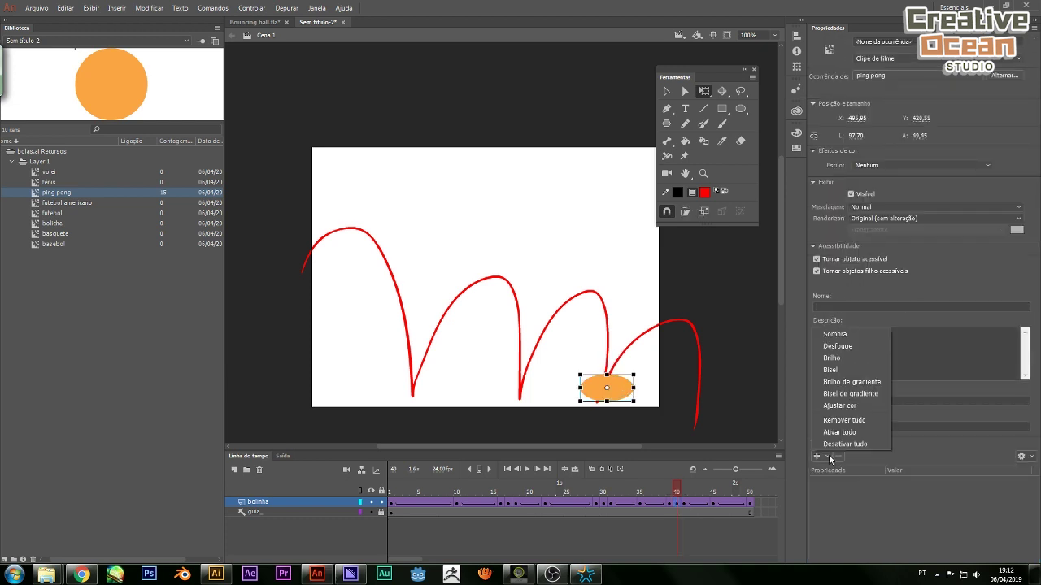
{"action": "left_click", "coordinate": [844, 348]}
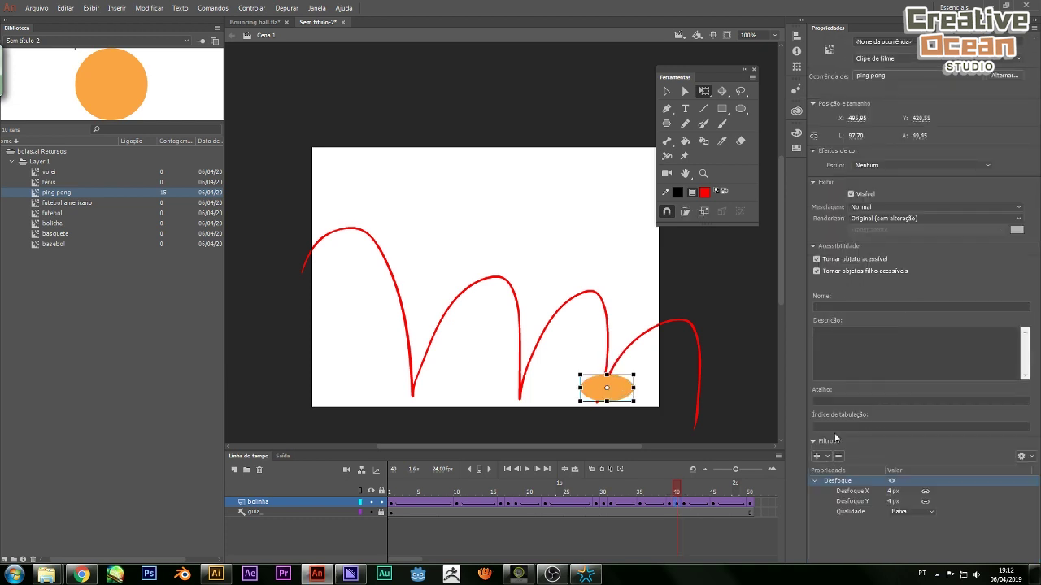
{"action": "left_click", "coordinate": [892, 491]}
{"action": "type", "text": "10"}
{"action": "key", "text": "Return"}
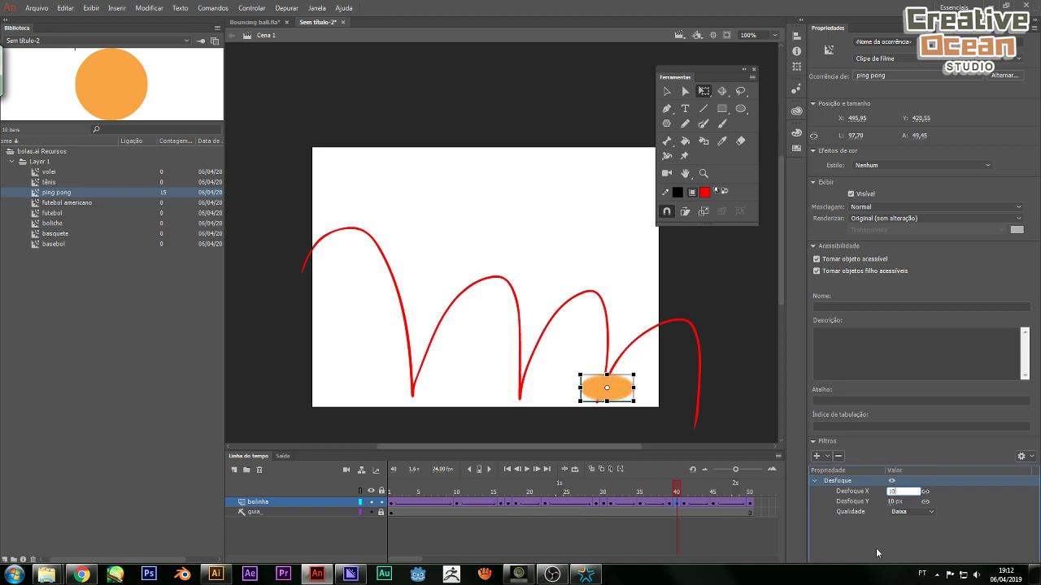
Add a Blur filter of 10 px to the rising ball on frame 41, right after the third ground contact
{"action": "left_click", "coordinate": [683, 502]}
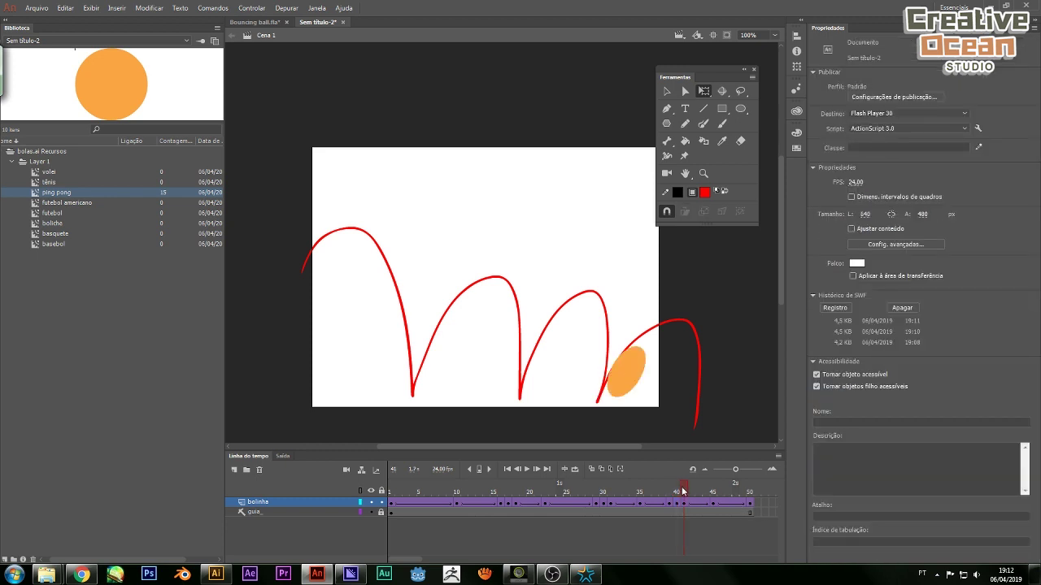
{"action": "left_click", "coordinate": [638, 384]}
{"action": "left_click", "coordinate": [816, 456]}
{"action": "left_click", "coordinate": [838, 348]}
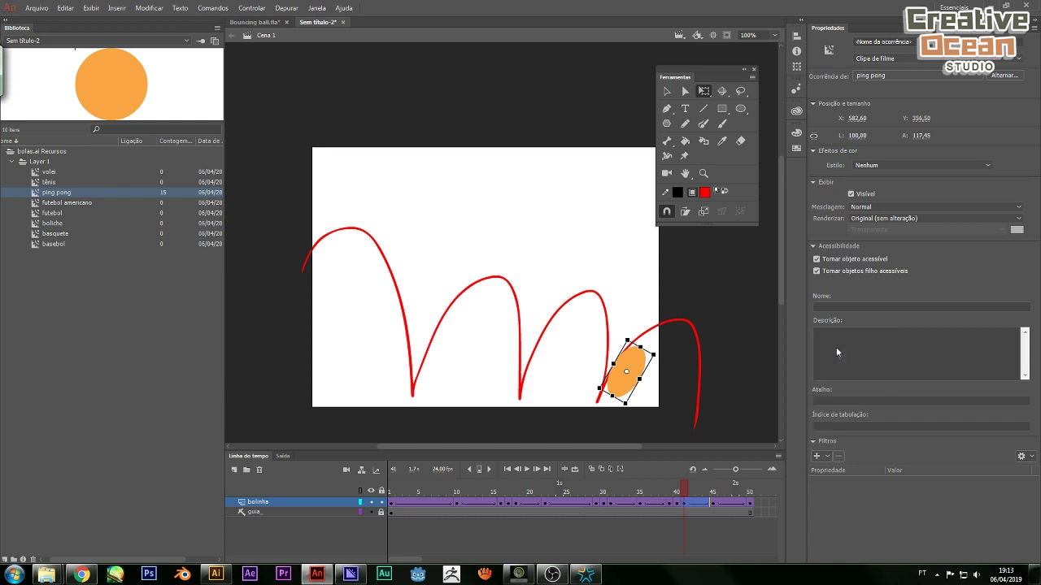
{"action": "left_click", "coordinate": [892, 492]}
{"action": "type", "text": "10"}
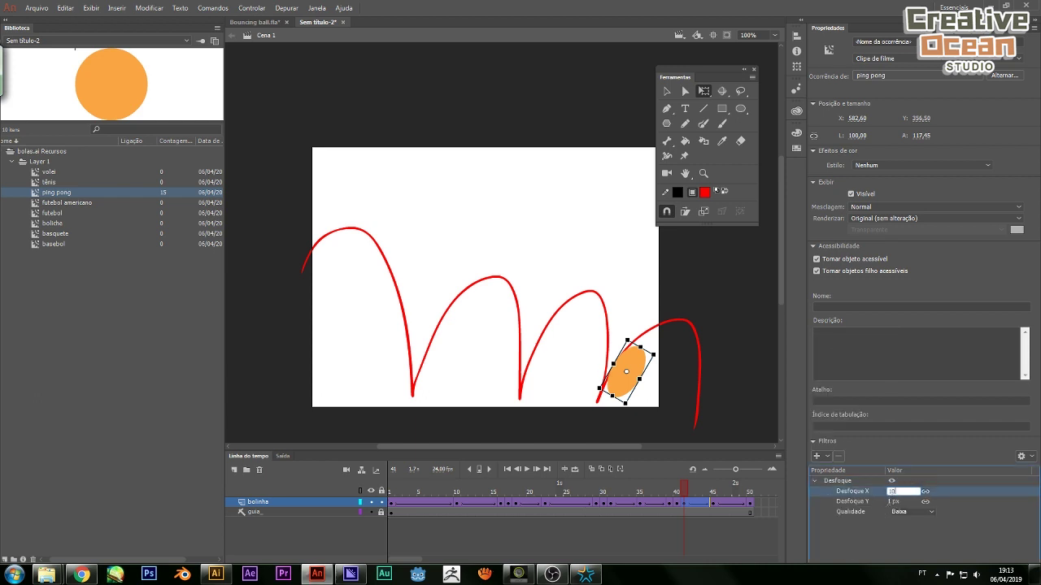
{"action": "key", "text": "Return"}
Play the animation on the timeline and preview it as a test movie to check the motion blur
{"action": "key", "text": "Return"}
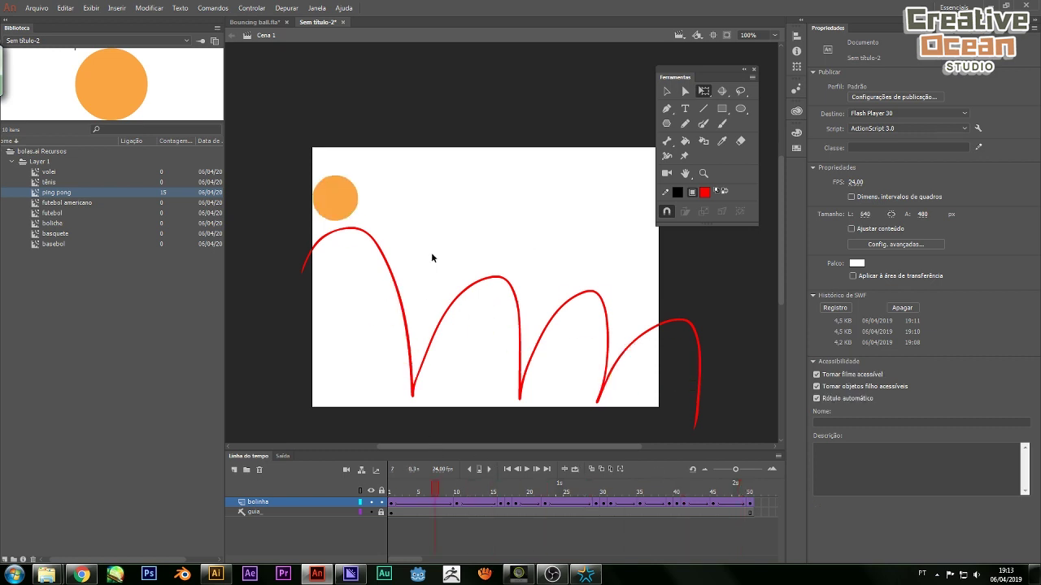
{"action": "key", "text": "ctrl+Return"}
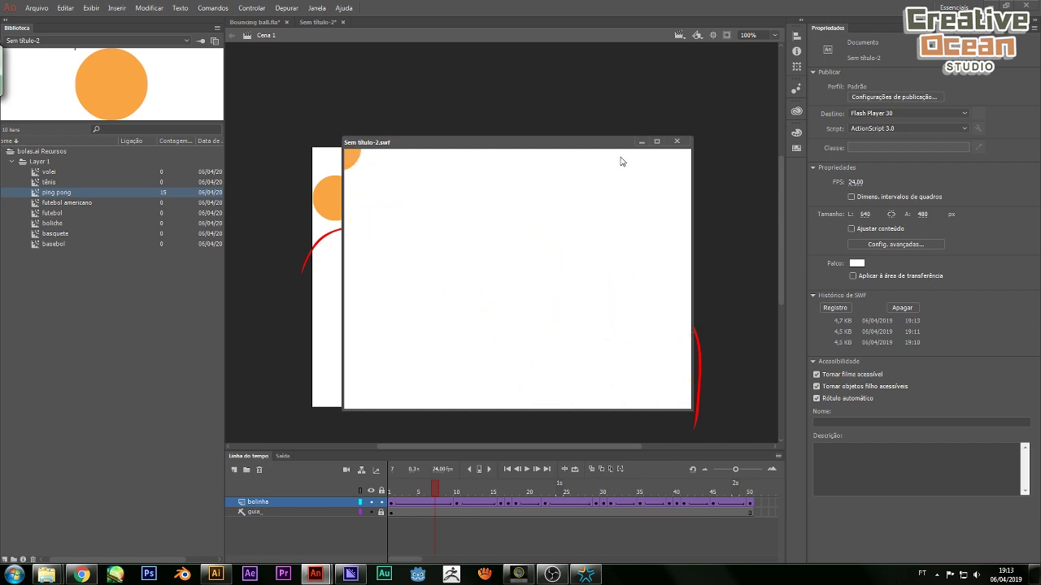
{"action": "left_click", "coordinate": [676, 142]}
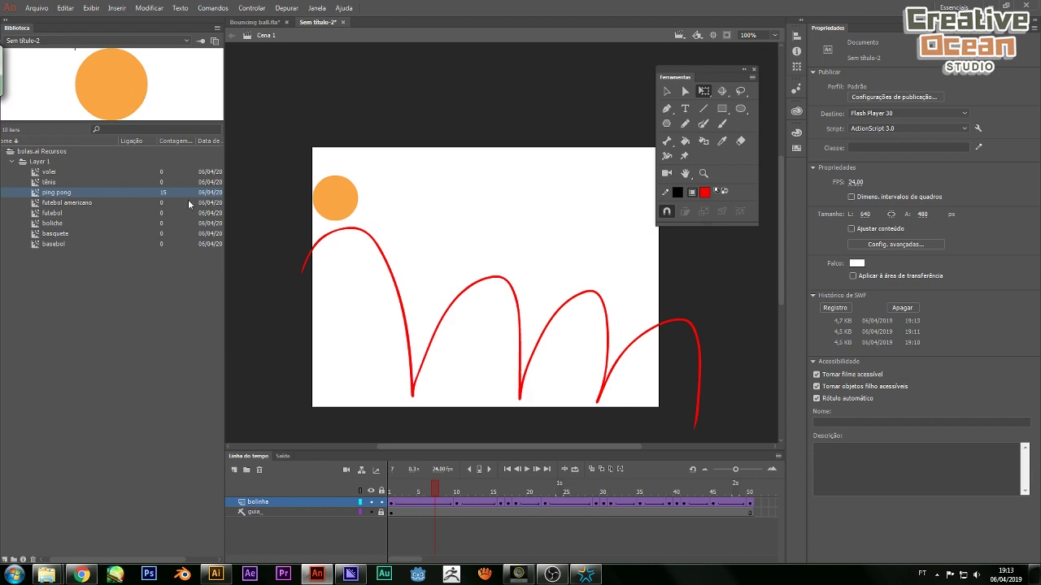
Export the animation as the video Sem título-2.mov at 640 × 480 px, with conversion in Adobe Media Encoder
{"action": "mouse_move", "coordinate": [351, 574]}
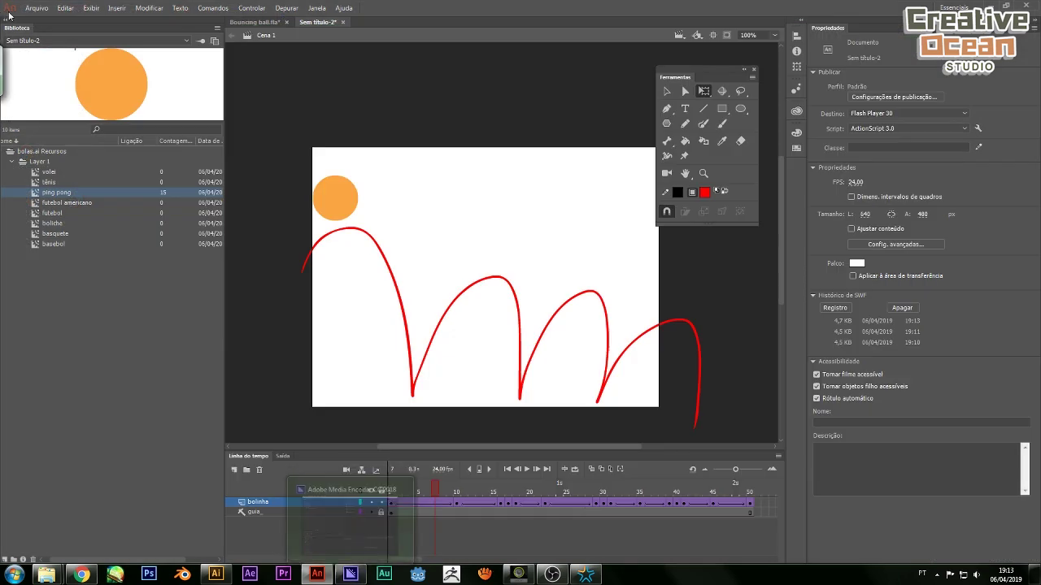
{"action": "left_click", "coordinate": [37, 8]}
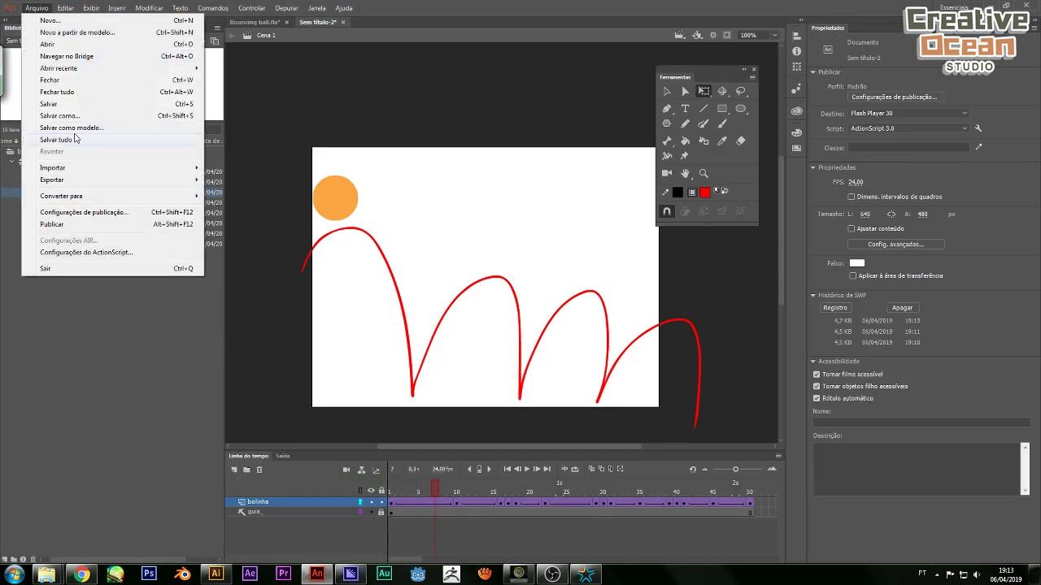
{"action": "mouse_move", "coordinate": [80, 179]}
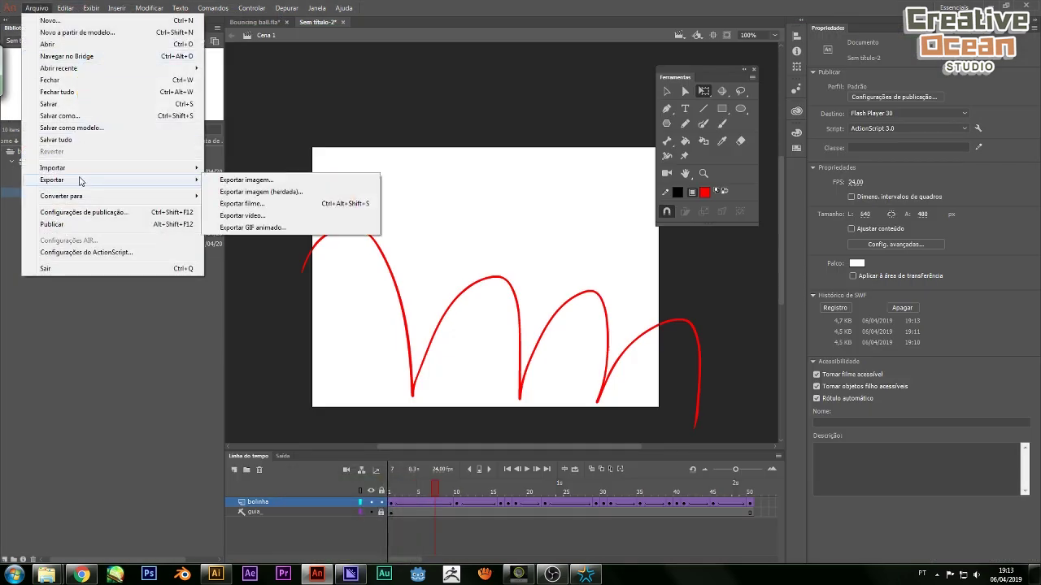
{"action": "left_click", "coordinate": [254, 216]}
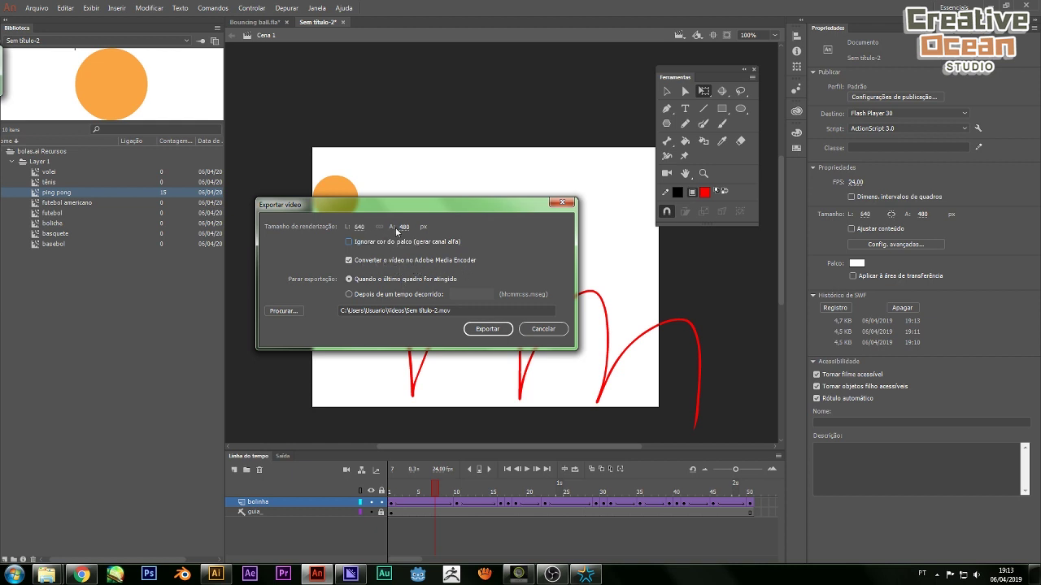
{"action": "left_click", "coordinate": [494, 330]}
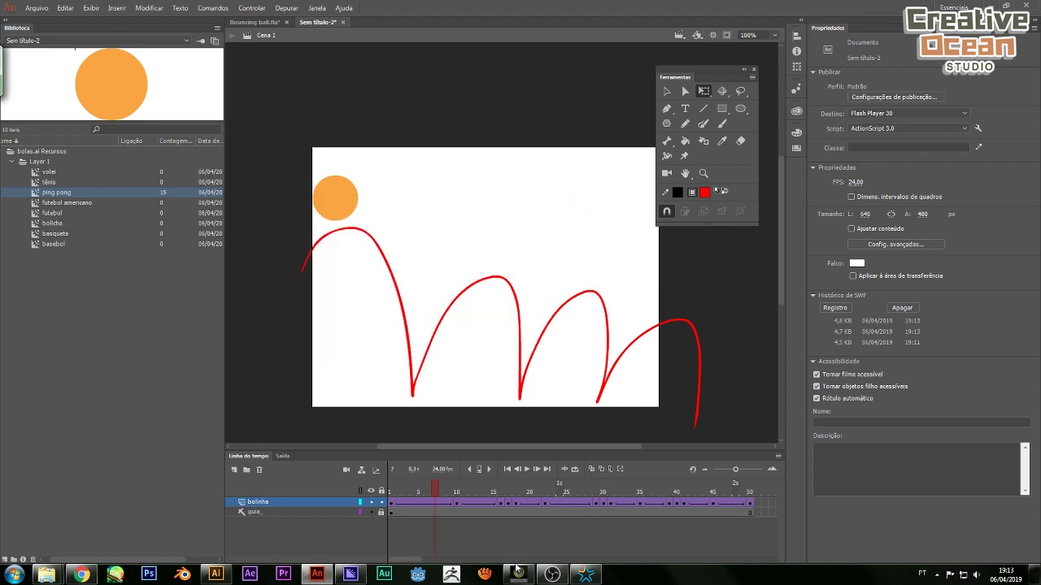
Switch to Adobe Media Encoder and start encoding the queued Sem título-2.mov to H.264
{"action": "left_click", "coordinate": [350, 575]}
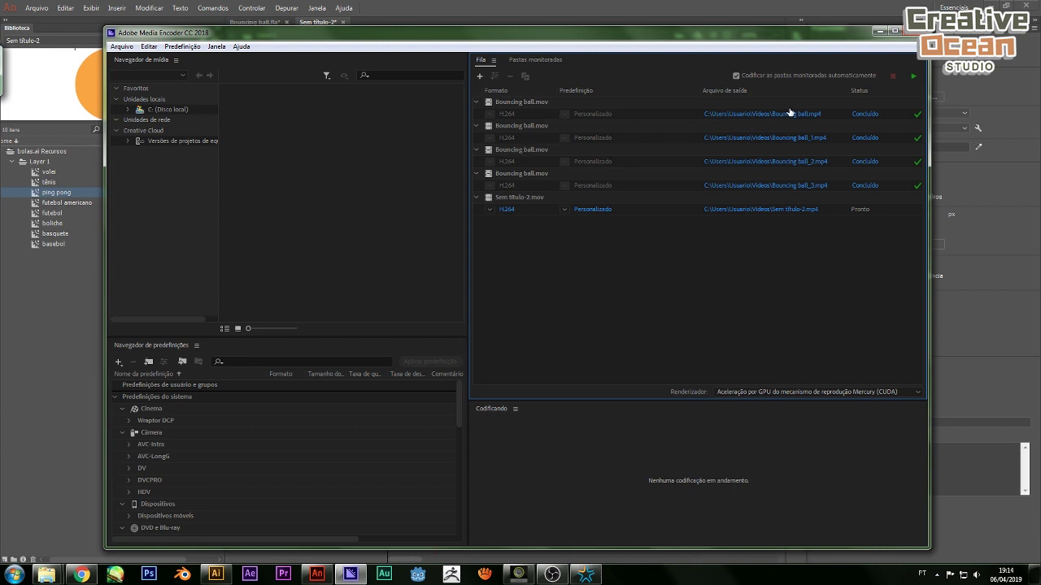
{"action": "left_click", "coordinate": [635, 213]}
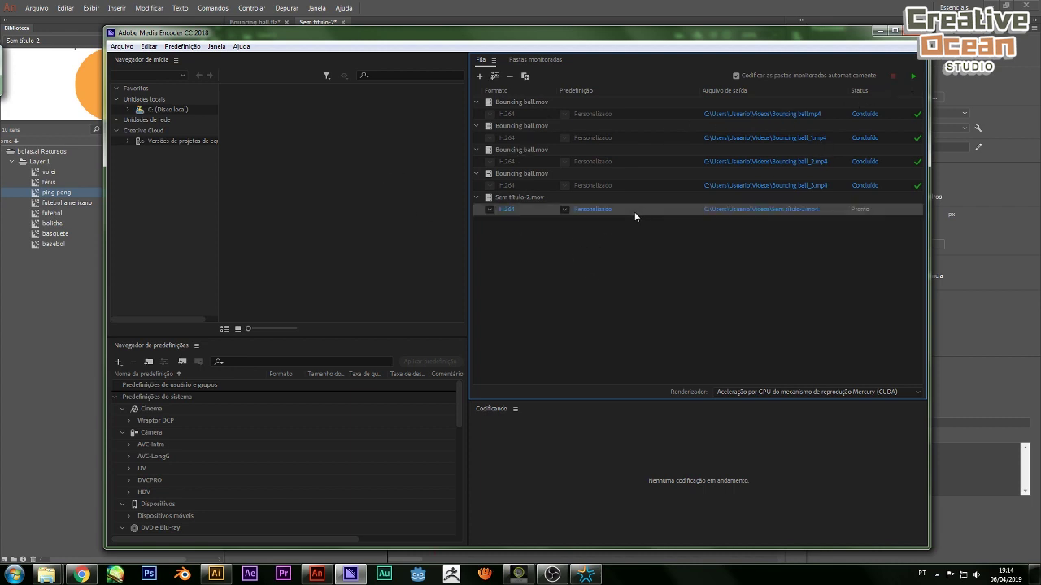
{"action": "left_click", "coordinate": [912, 78]}
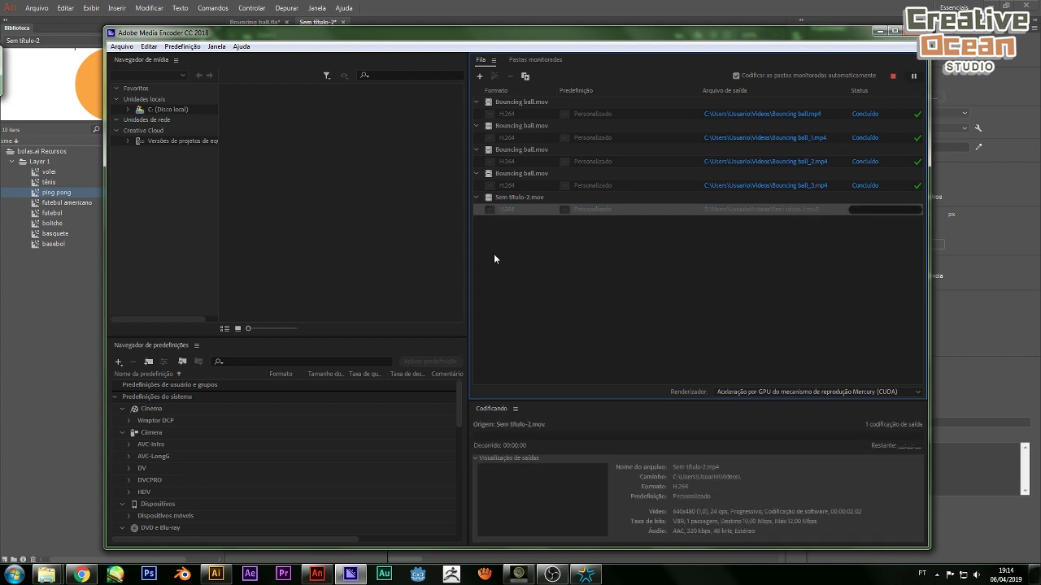
Switch to Windows Explorer and delete the QuickTime file Sem título-2 from the Videos library, keeping the MP4
{"action": "left_click", "coordinate": [47, 575]}
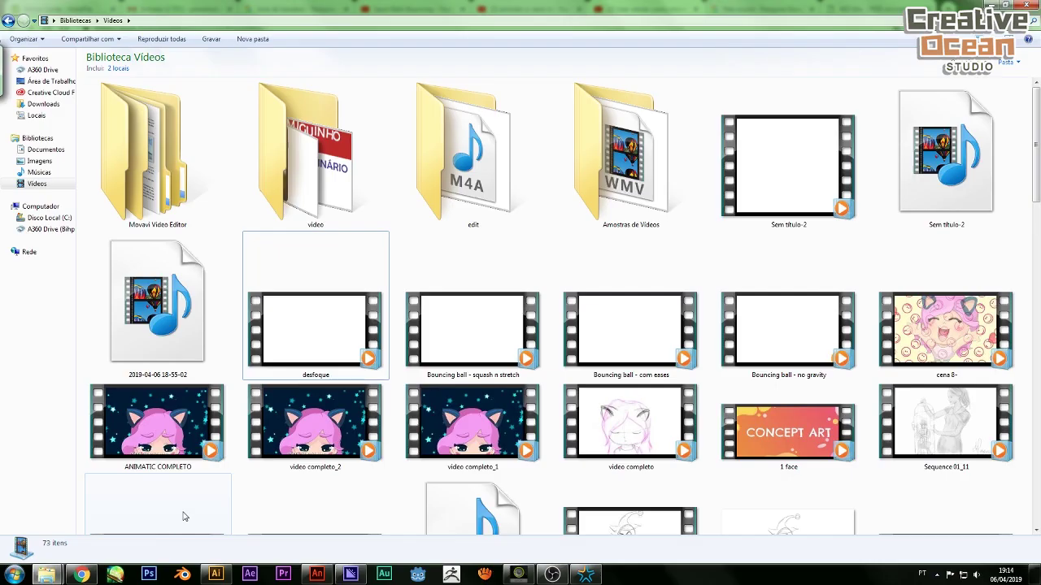
{"action": "left_click", "coordinate": [39, 184]}
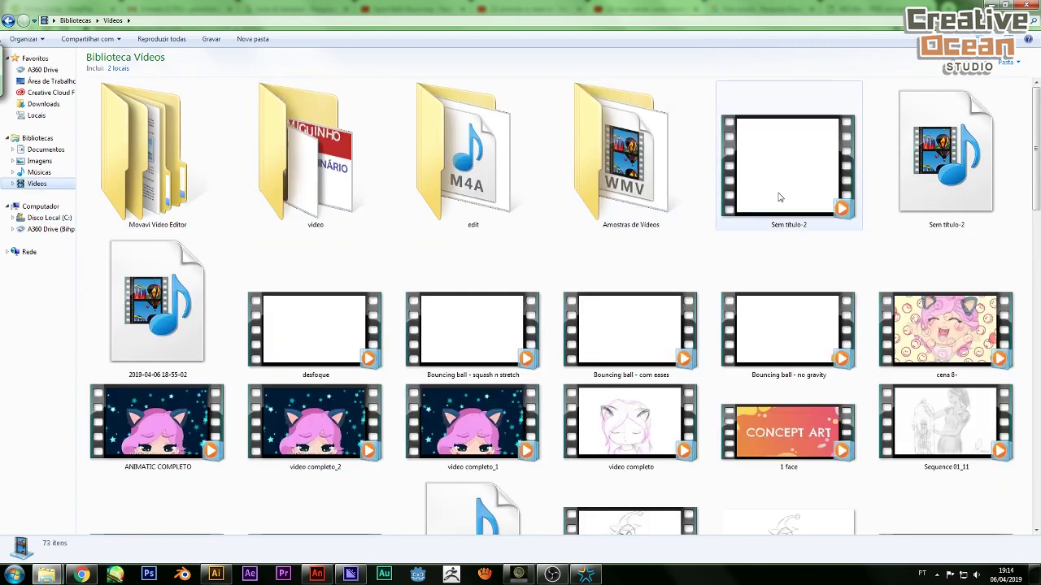
{"action": "left_click", "coordinate": [778, 197]}
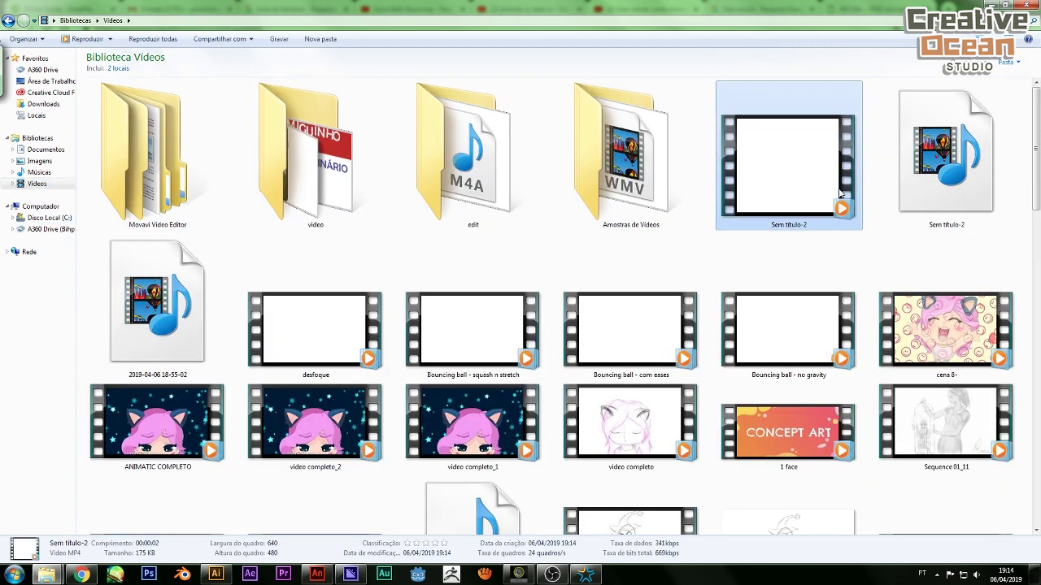
{"action": "left_click", "coordinate": [959, 195]}
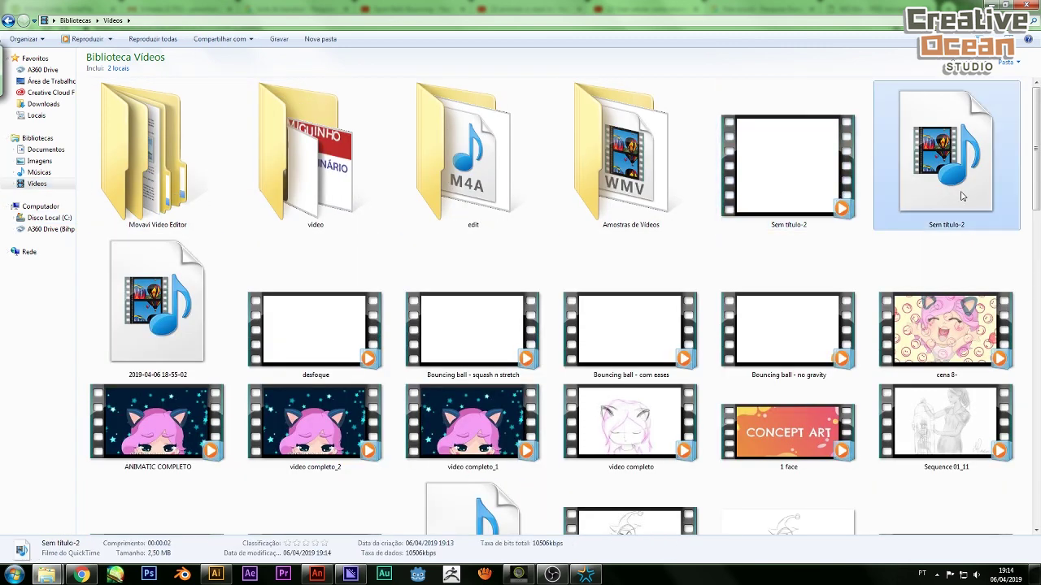
{"action": "key", "text": "Delete"}
{"action": "key", "text": "Return"}
Play the encoded Sem título-2 MP4 to review the bounce, and close the player
{"action": "left_click", "coordinate": [804, 203]}
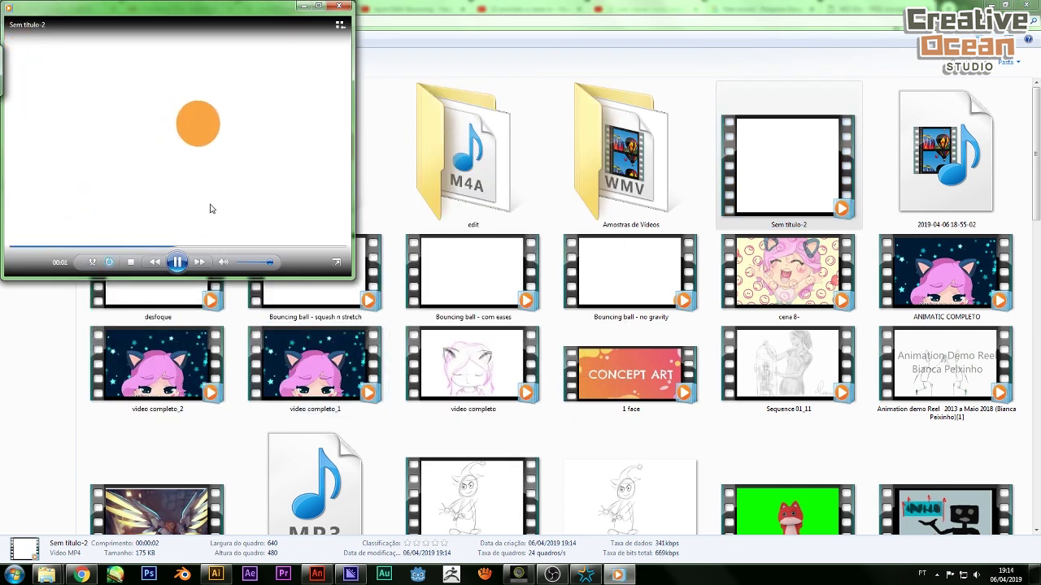
{"action": "left_click", "coordinate": [338, 6]}
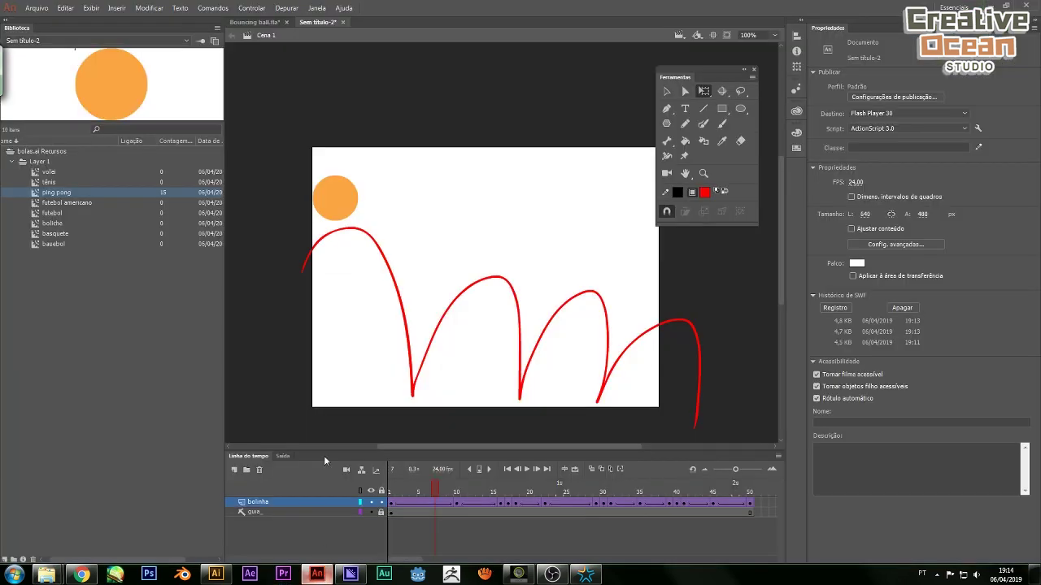
Switch back to Adobe Animate and return the playhead to frame 1
{"action": "left_click", "coordinate": [317, 574]}
{"action": "left_click", "coordinate": [33, 9]}
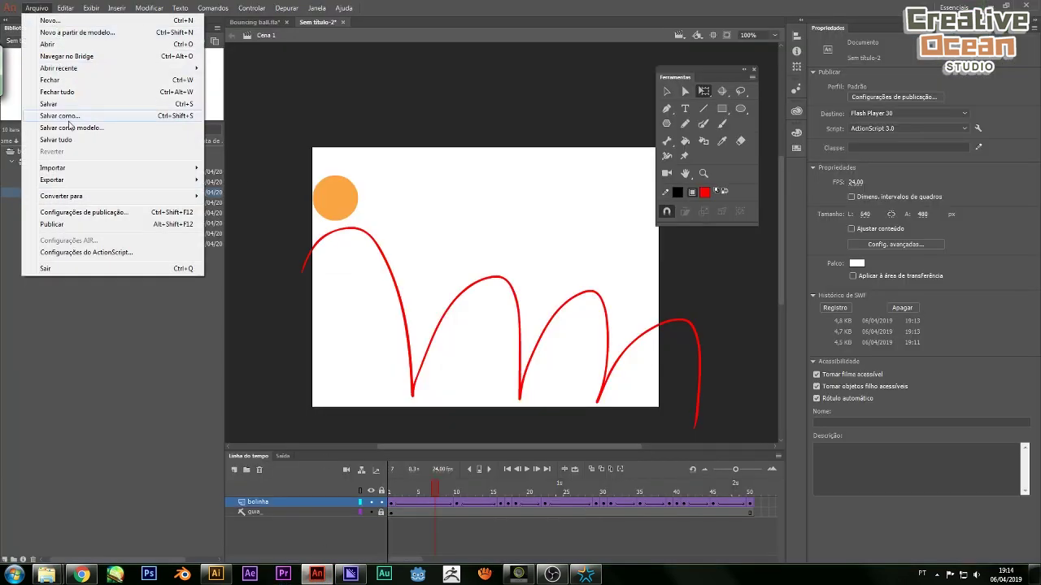
{"action": "left_click", "coordinate": [313, 92]}
{"action": "left_click_drag", "start_coordinate": [437, 483], "coordinate": [391, 485]}
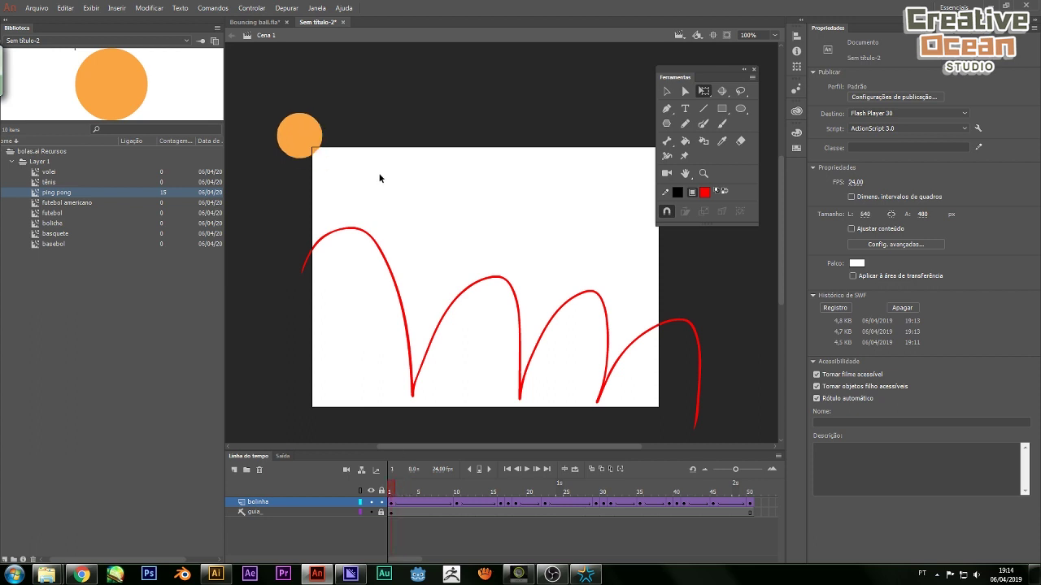